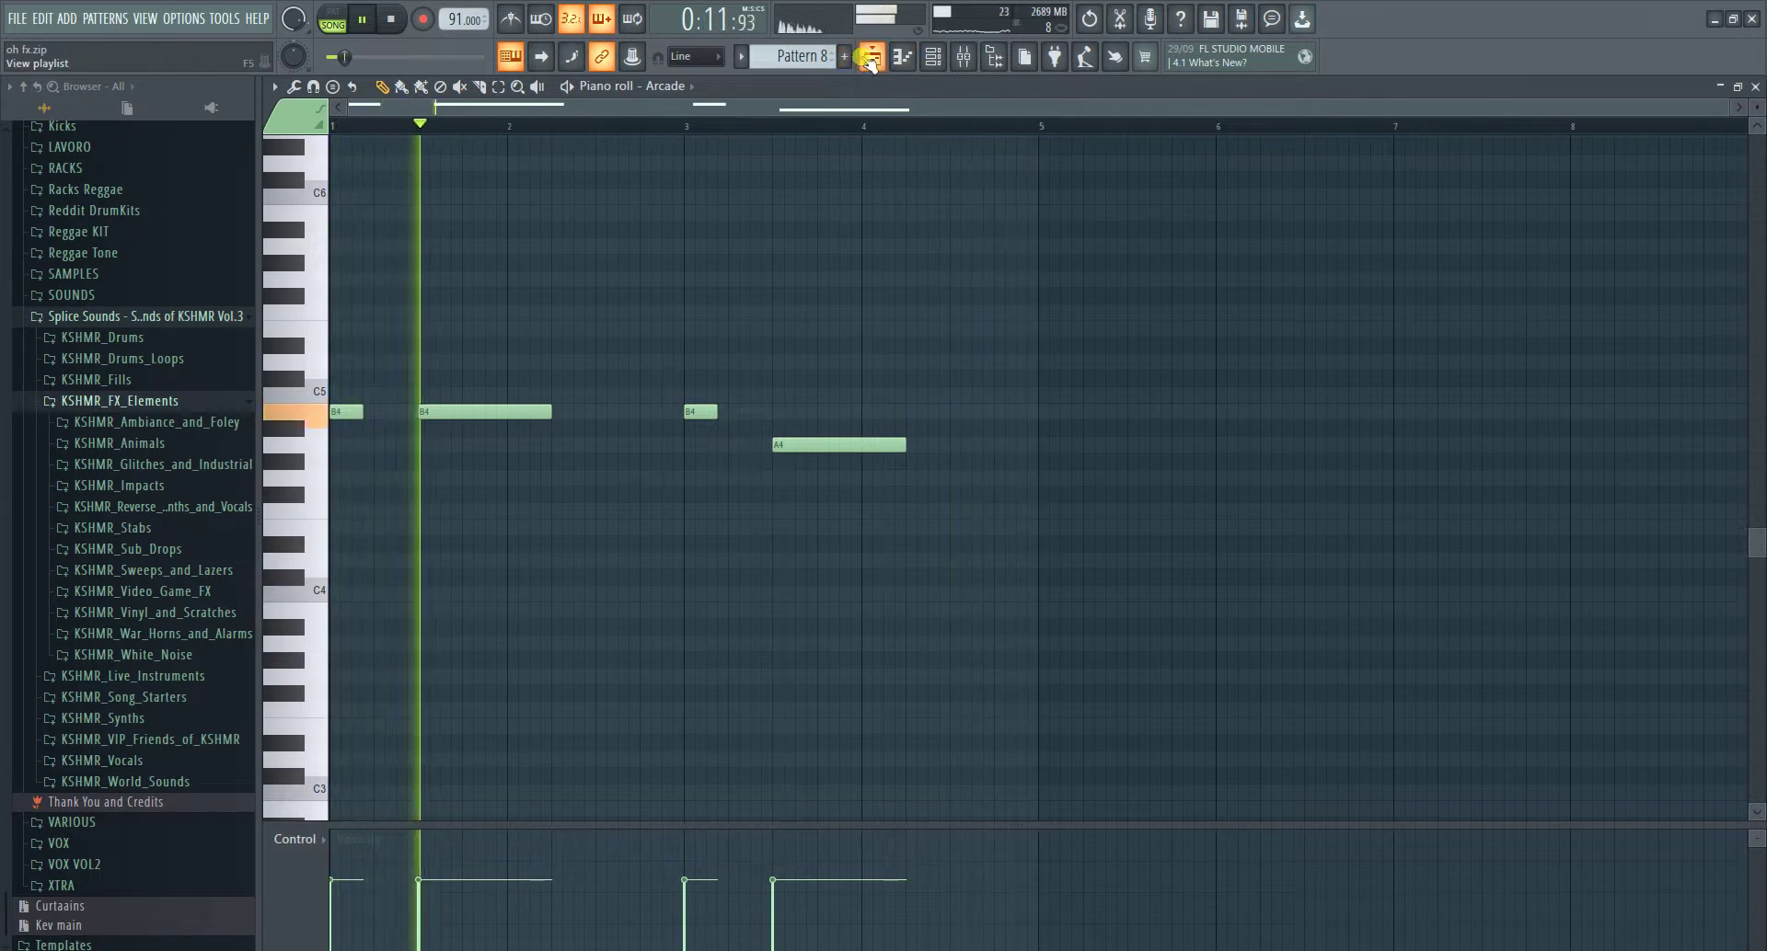
- Show the playlist arrangement with taller tracks, check Pattern 2's notes in the piano roll, and return to the playlist
click(871, 57)
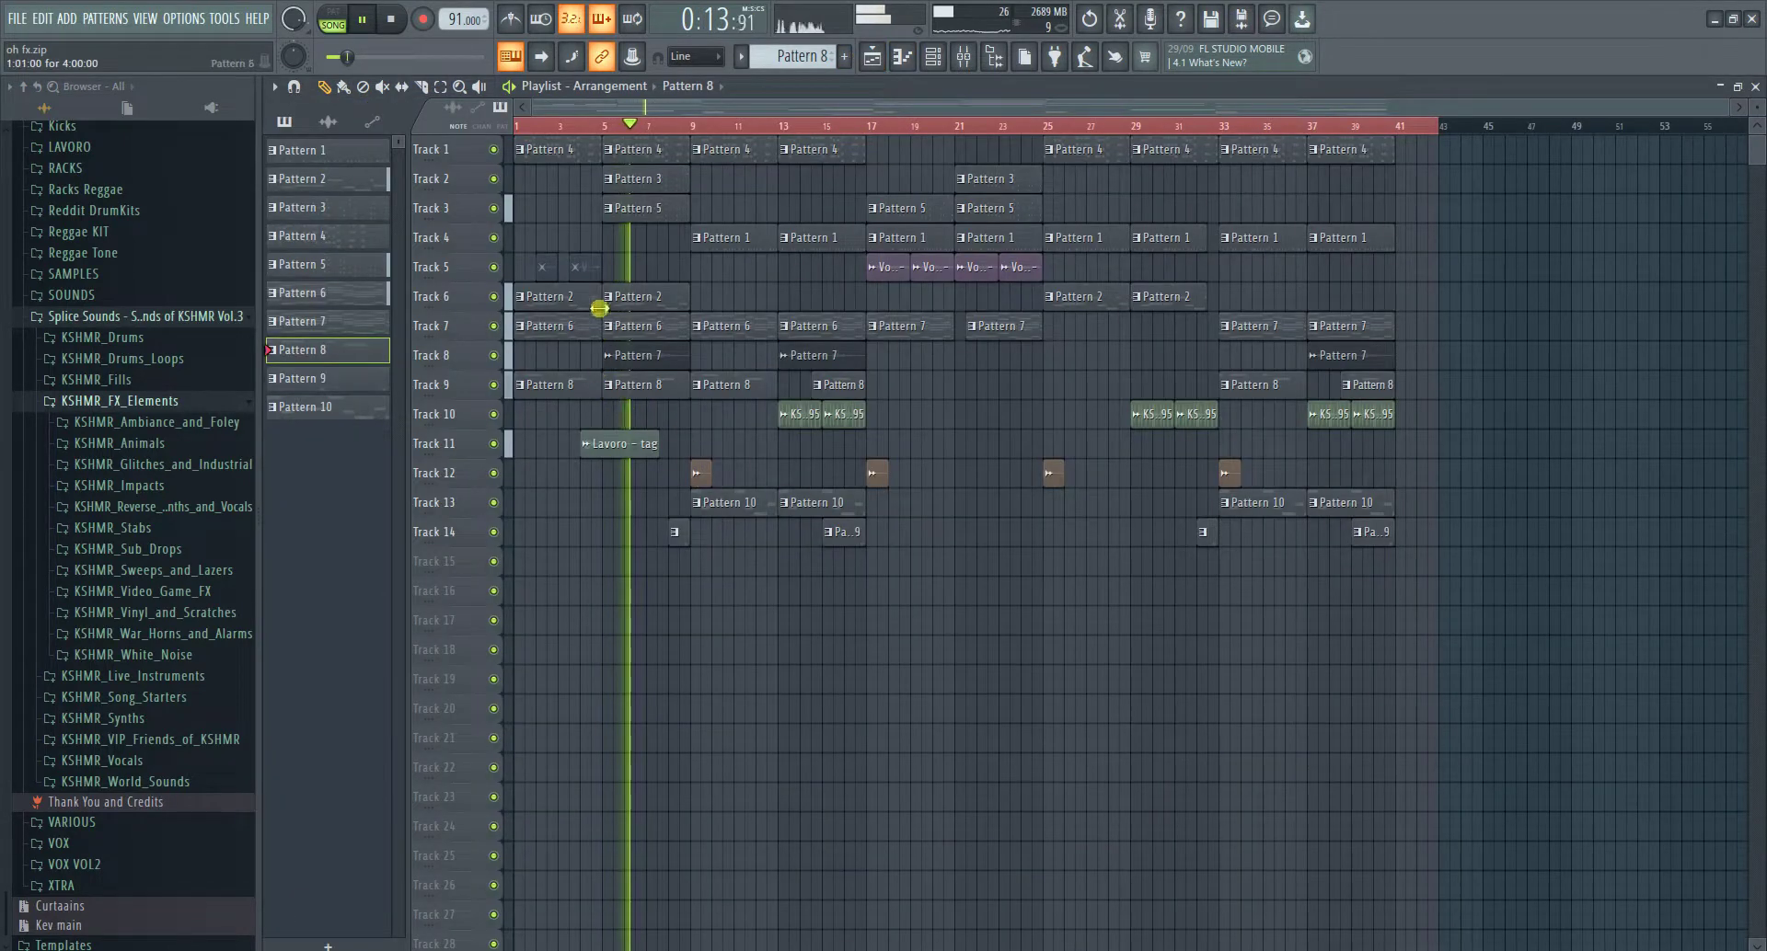
scroll(1757, 103, up, 2)
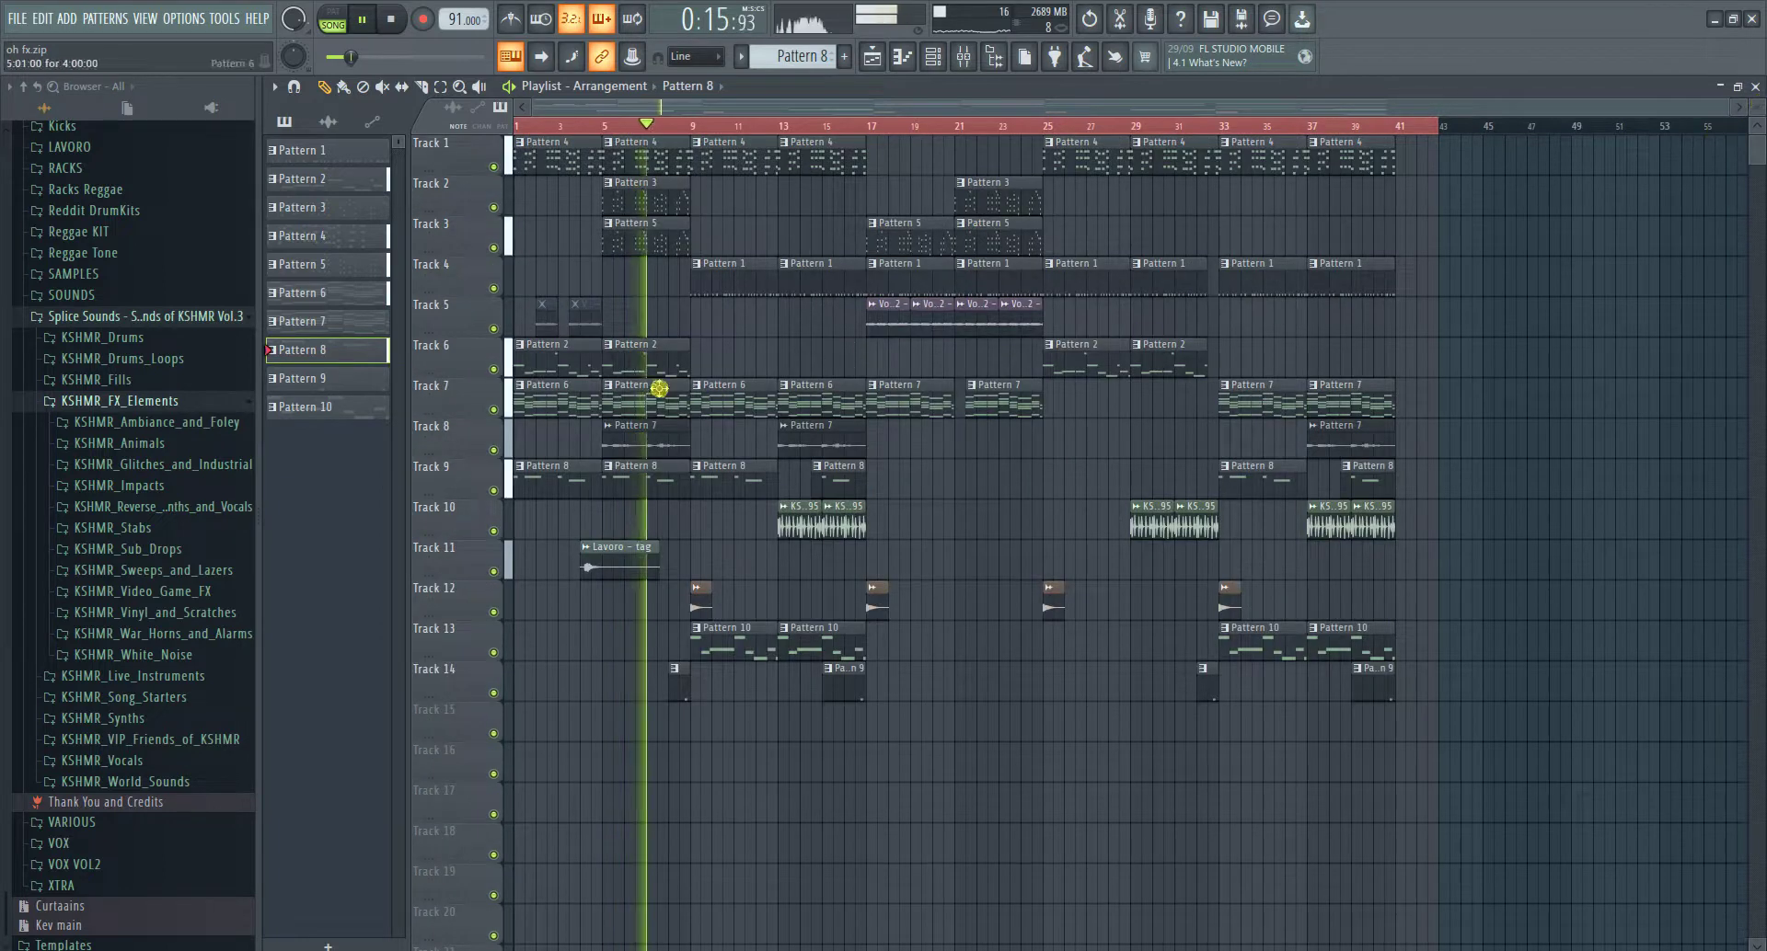
double_click(654, 358)
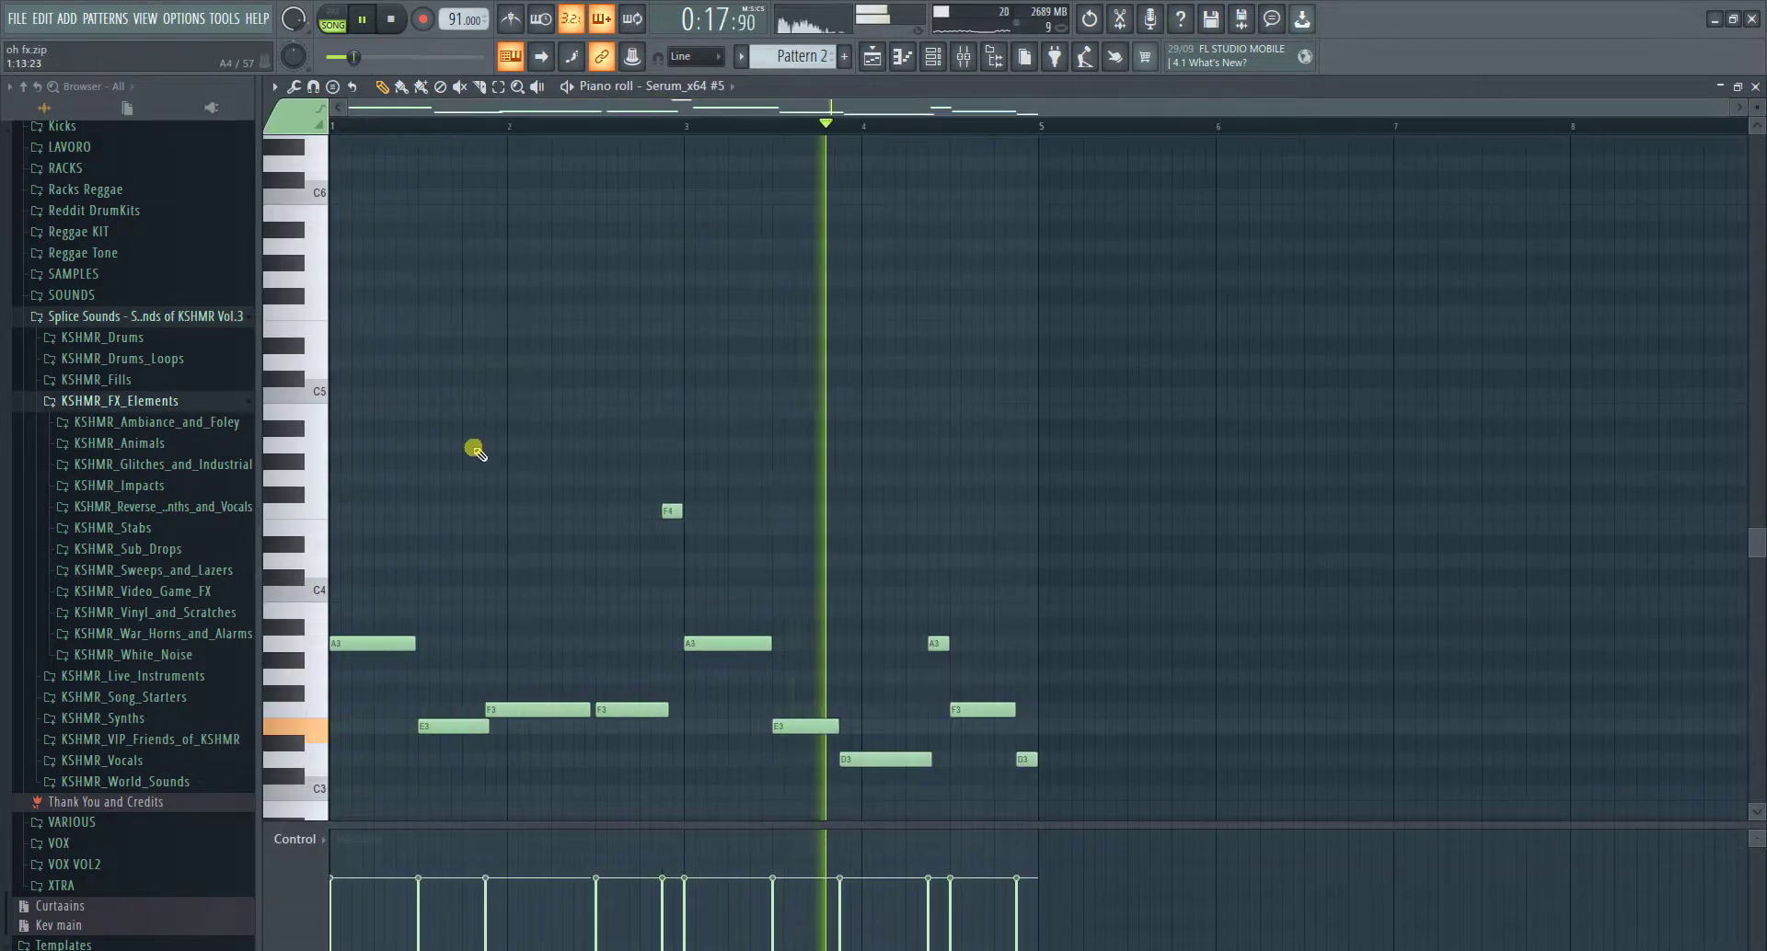
key(F5)
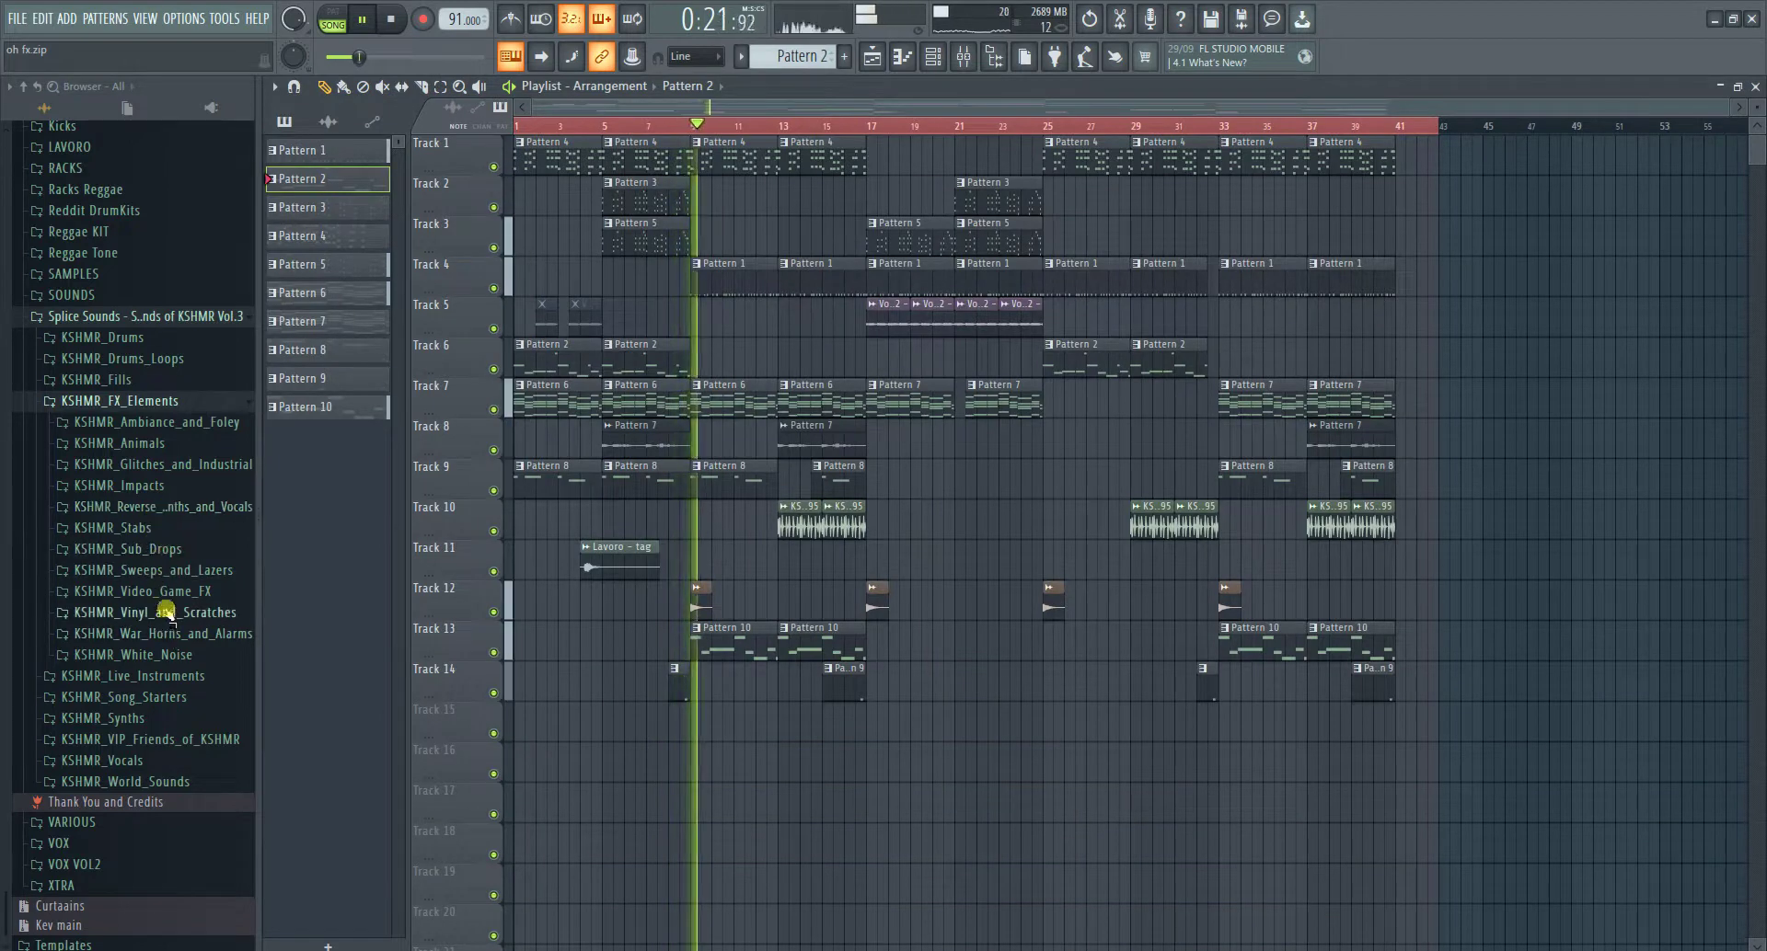
- Audition samples in the KSHMR_Sweeps_Short folder under KSHMR_Sweeps_Up and place KSHMR_Short_Sweep_09 on Track 15 at bar 9
click(156, 571)
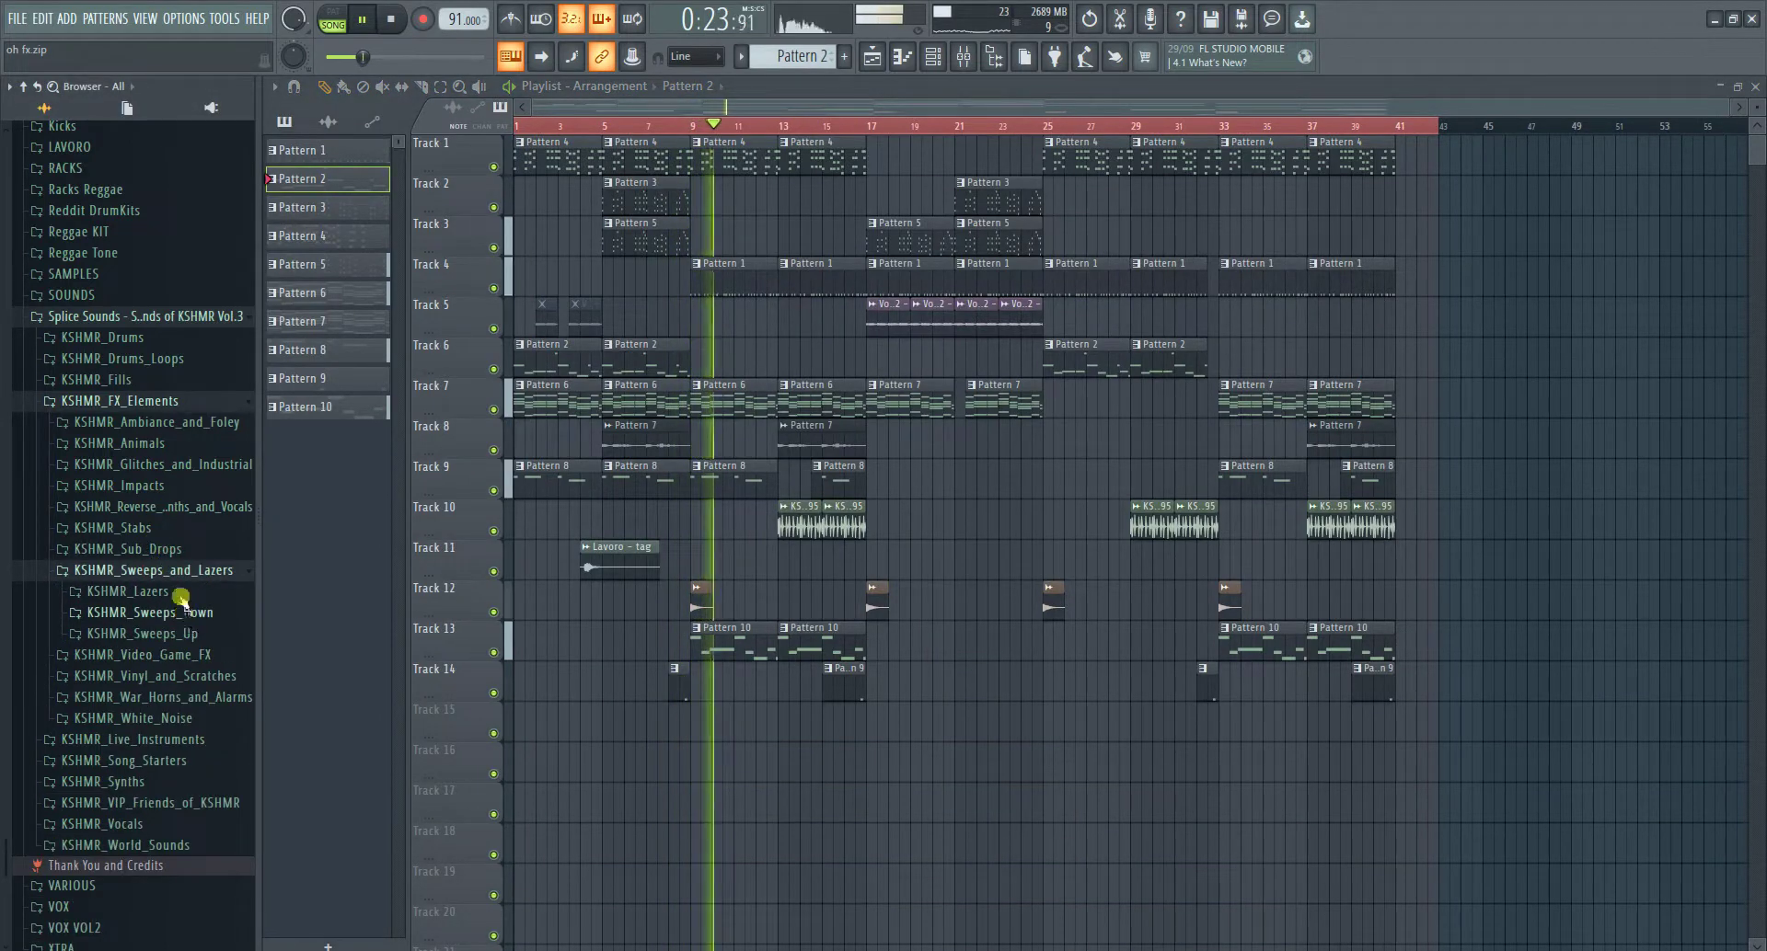
click(218, 635)
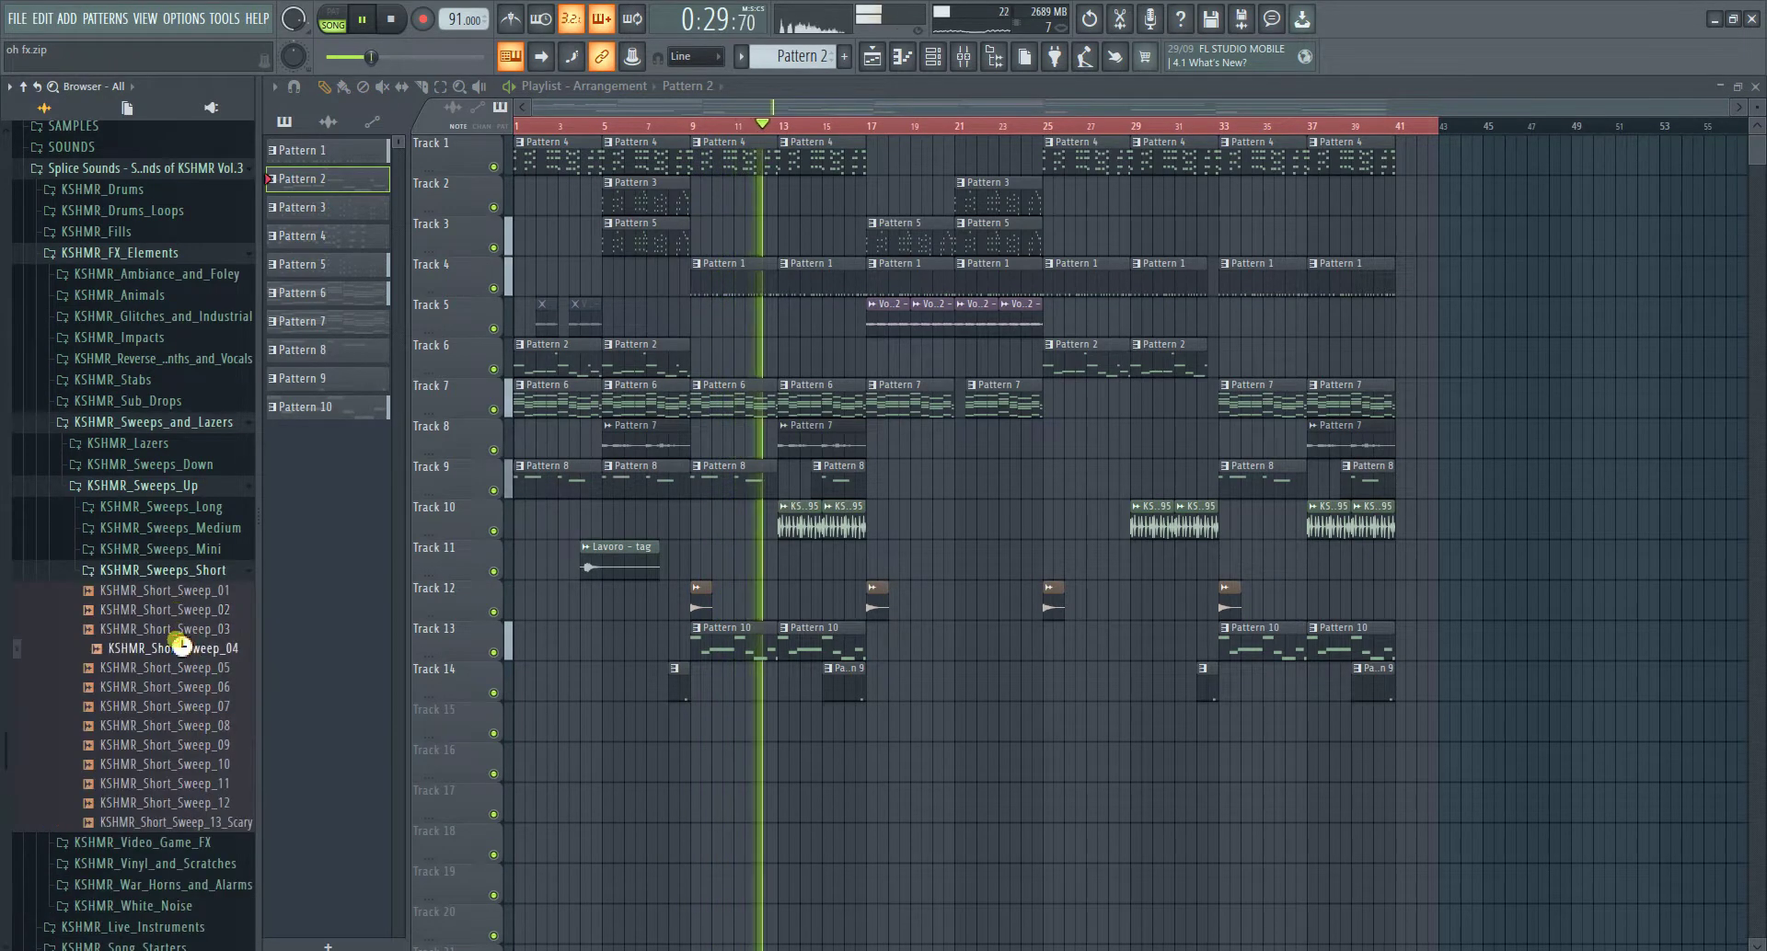
click(181, 631)
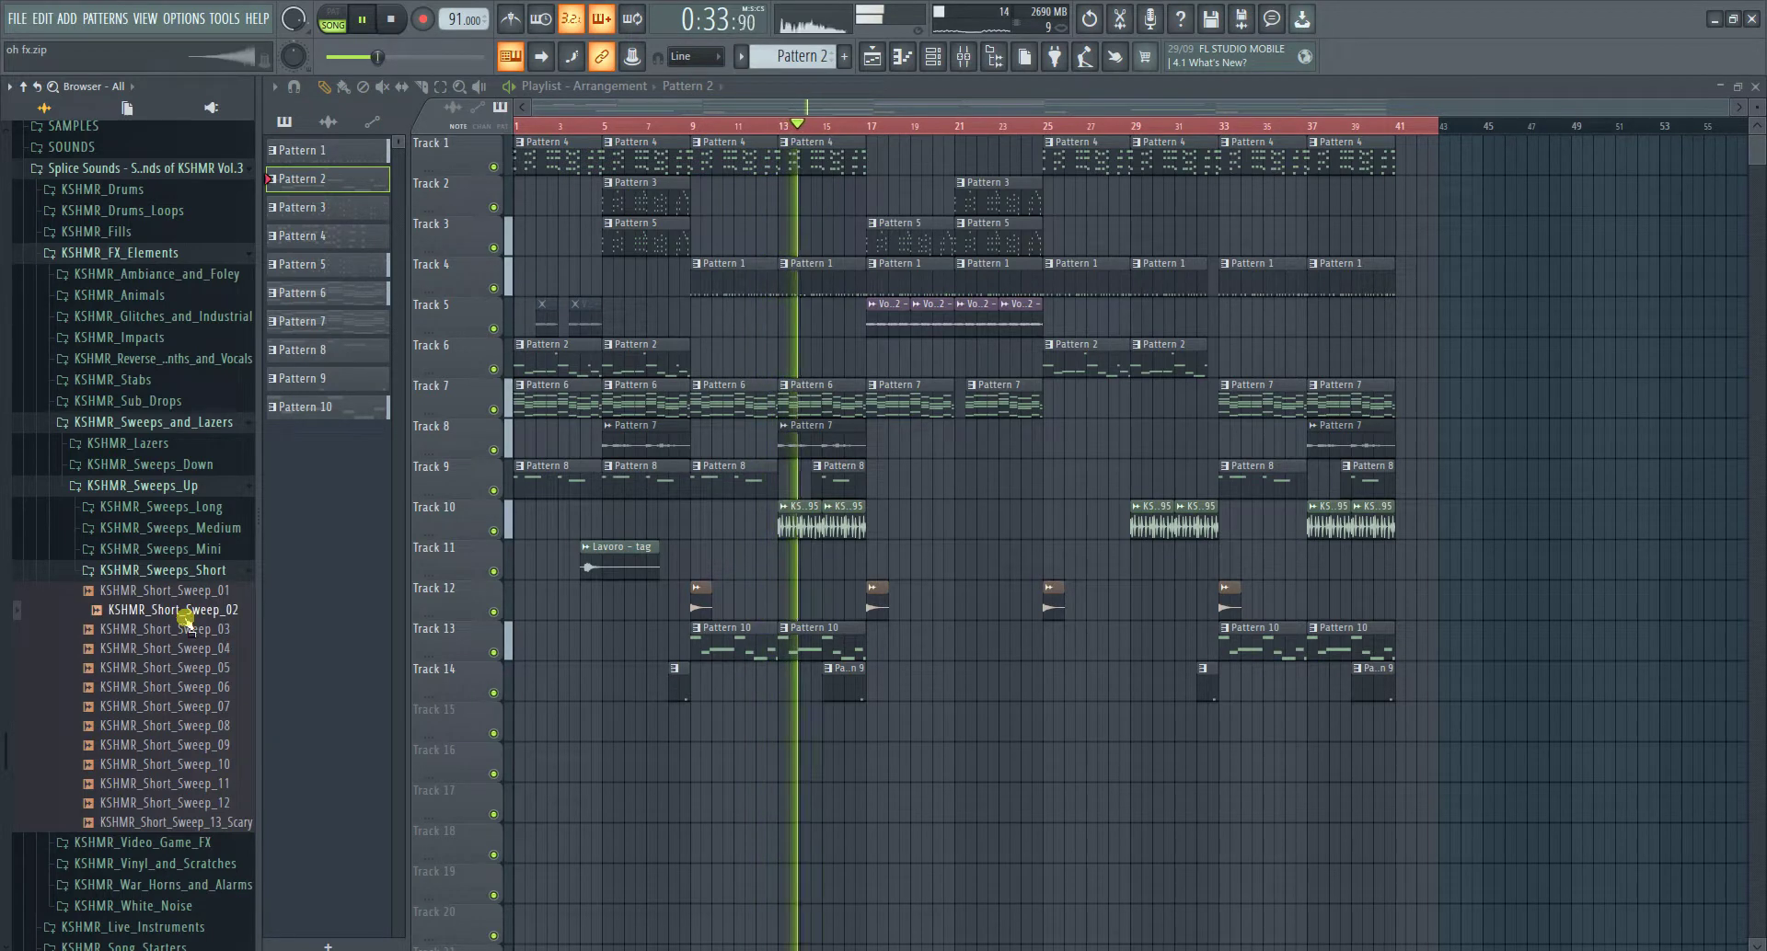
click(204, 724)
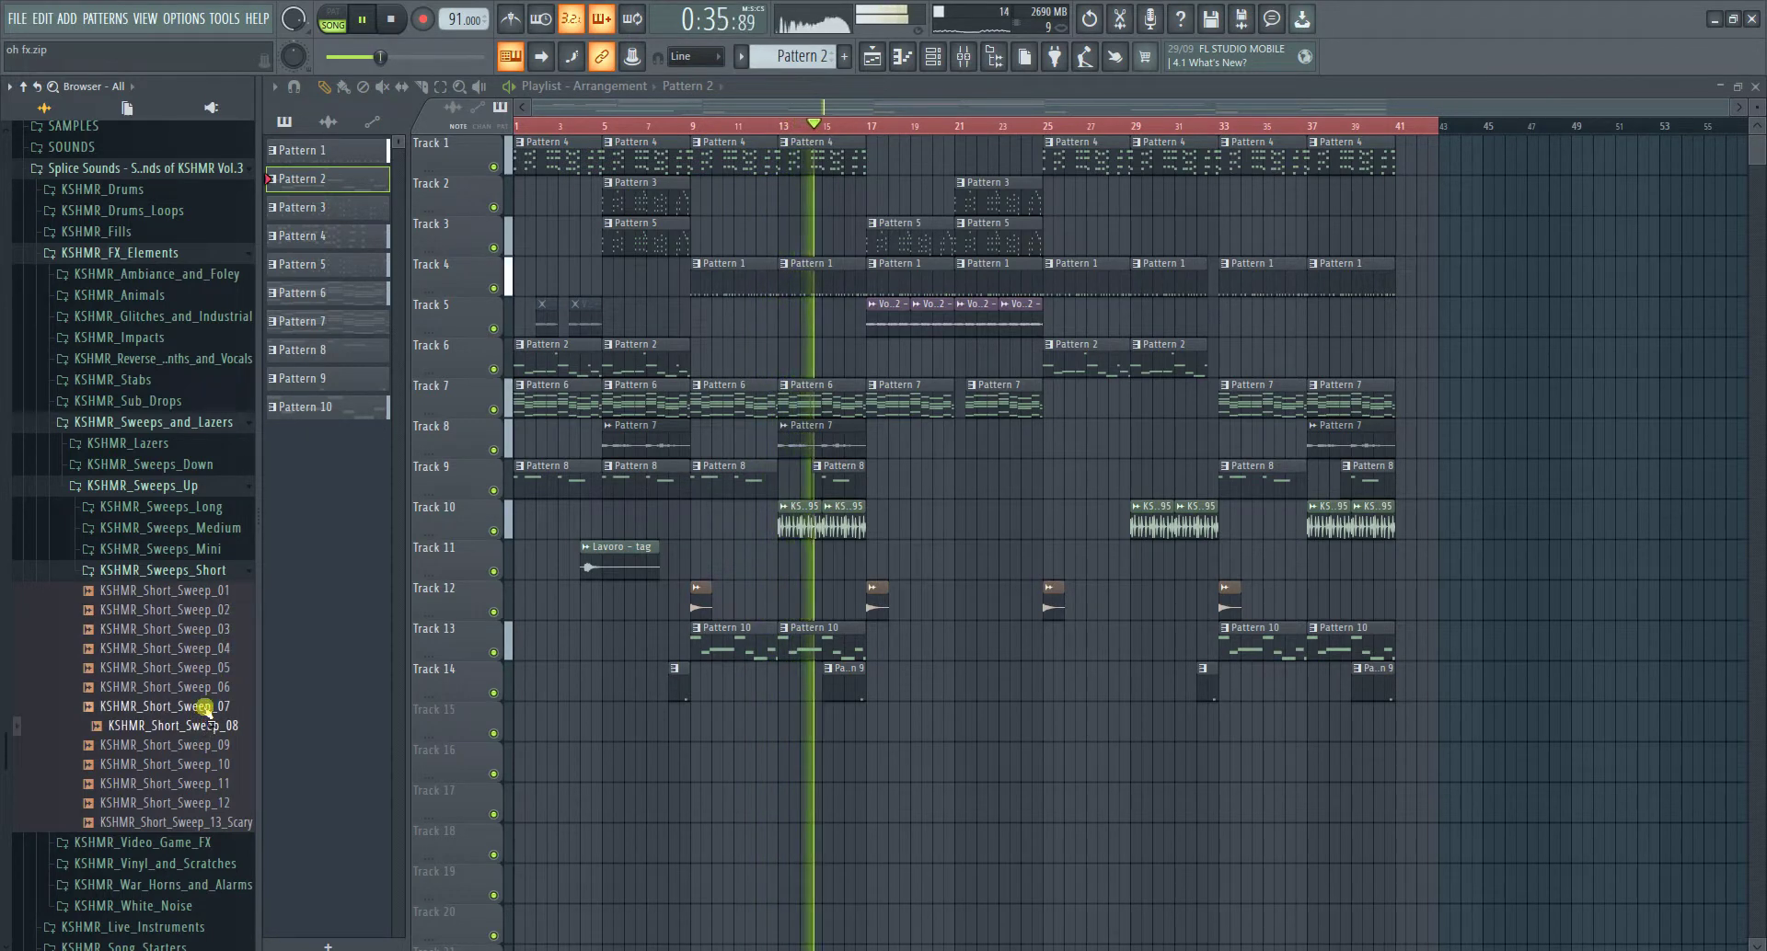
click(204, 745)
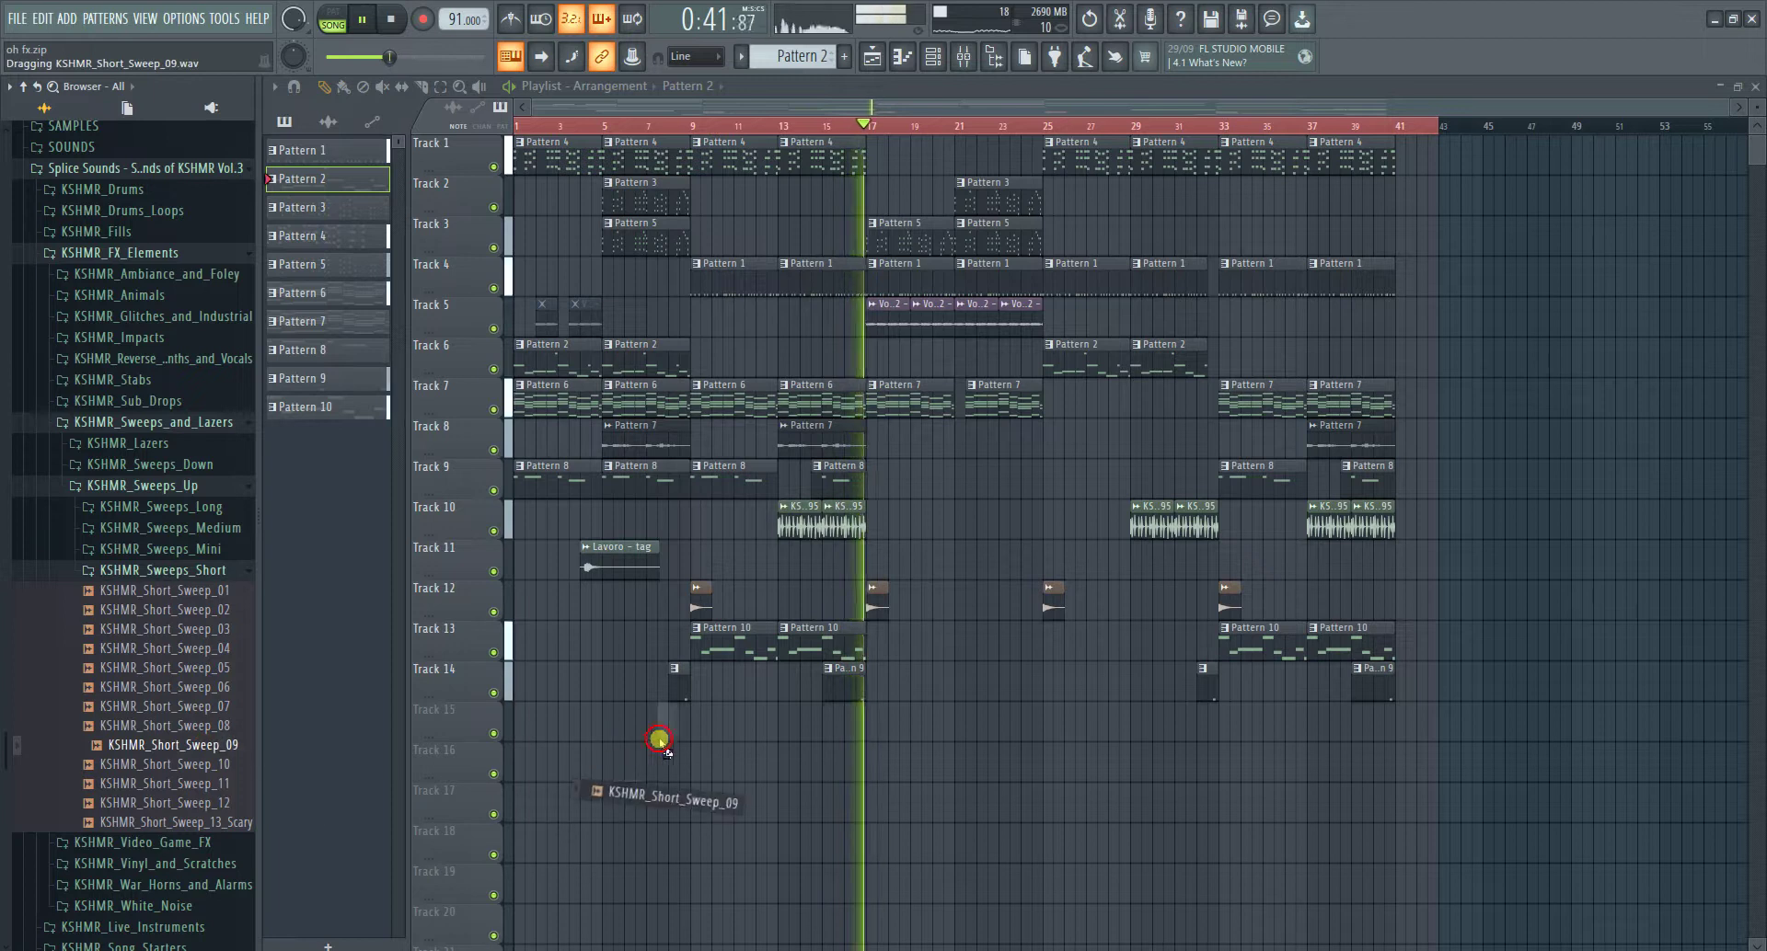
drag(659, 738, 662, 732)
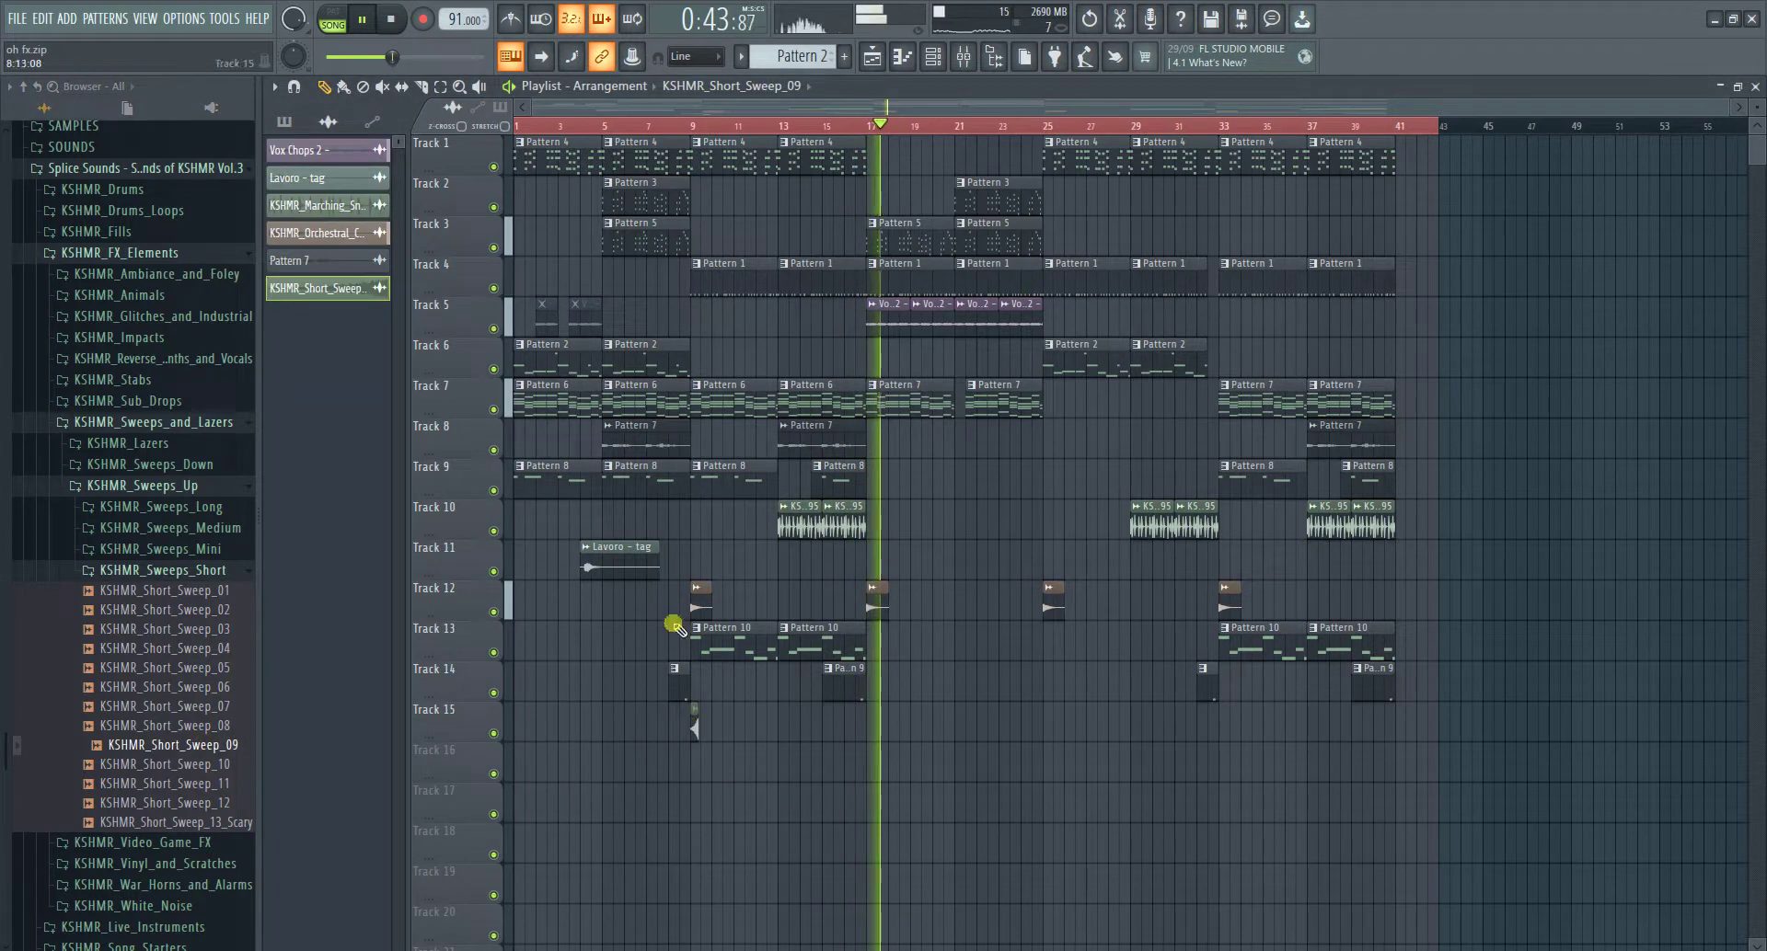
- Time-stretch the KSHMR_Short_Sweep_09 clip to a length of 1 bar and align its start to bar 8 on Track 15
scroll(683, 126, up, 5)
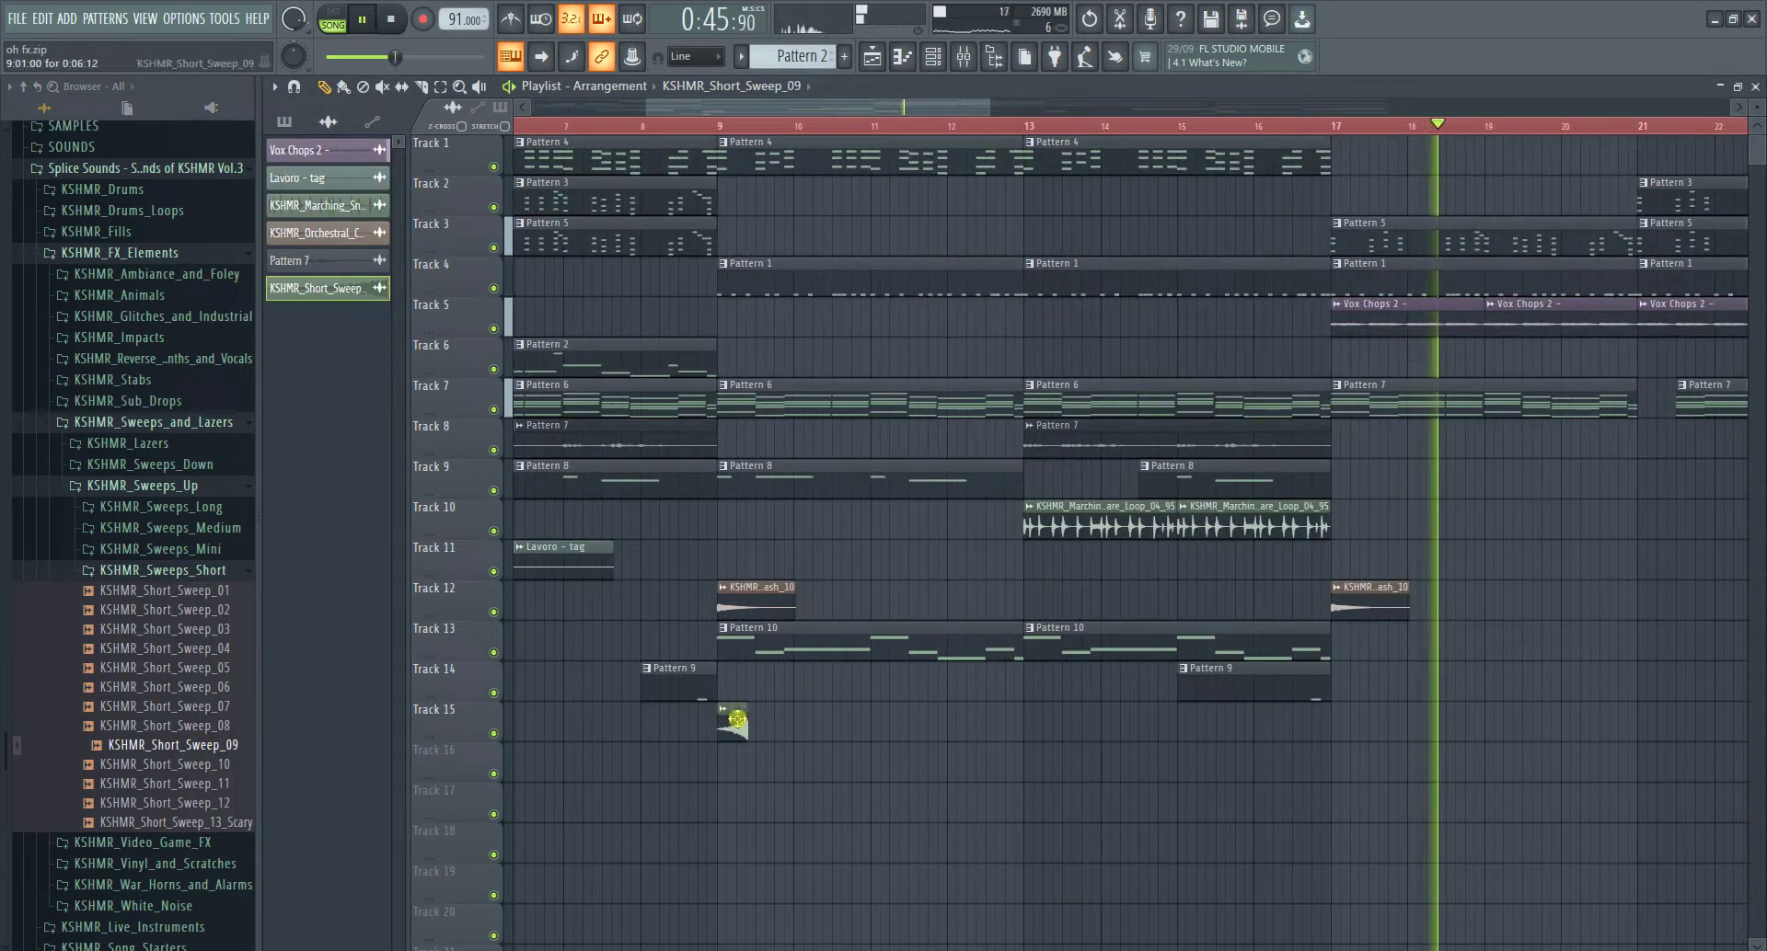
drag(731, 723, 698, 717)
double_click(690, 714)
right_click(702, 347)
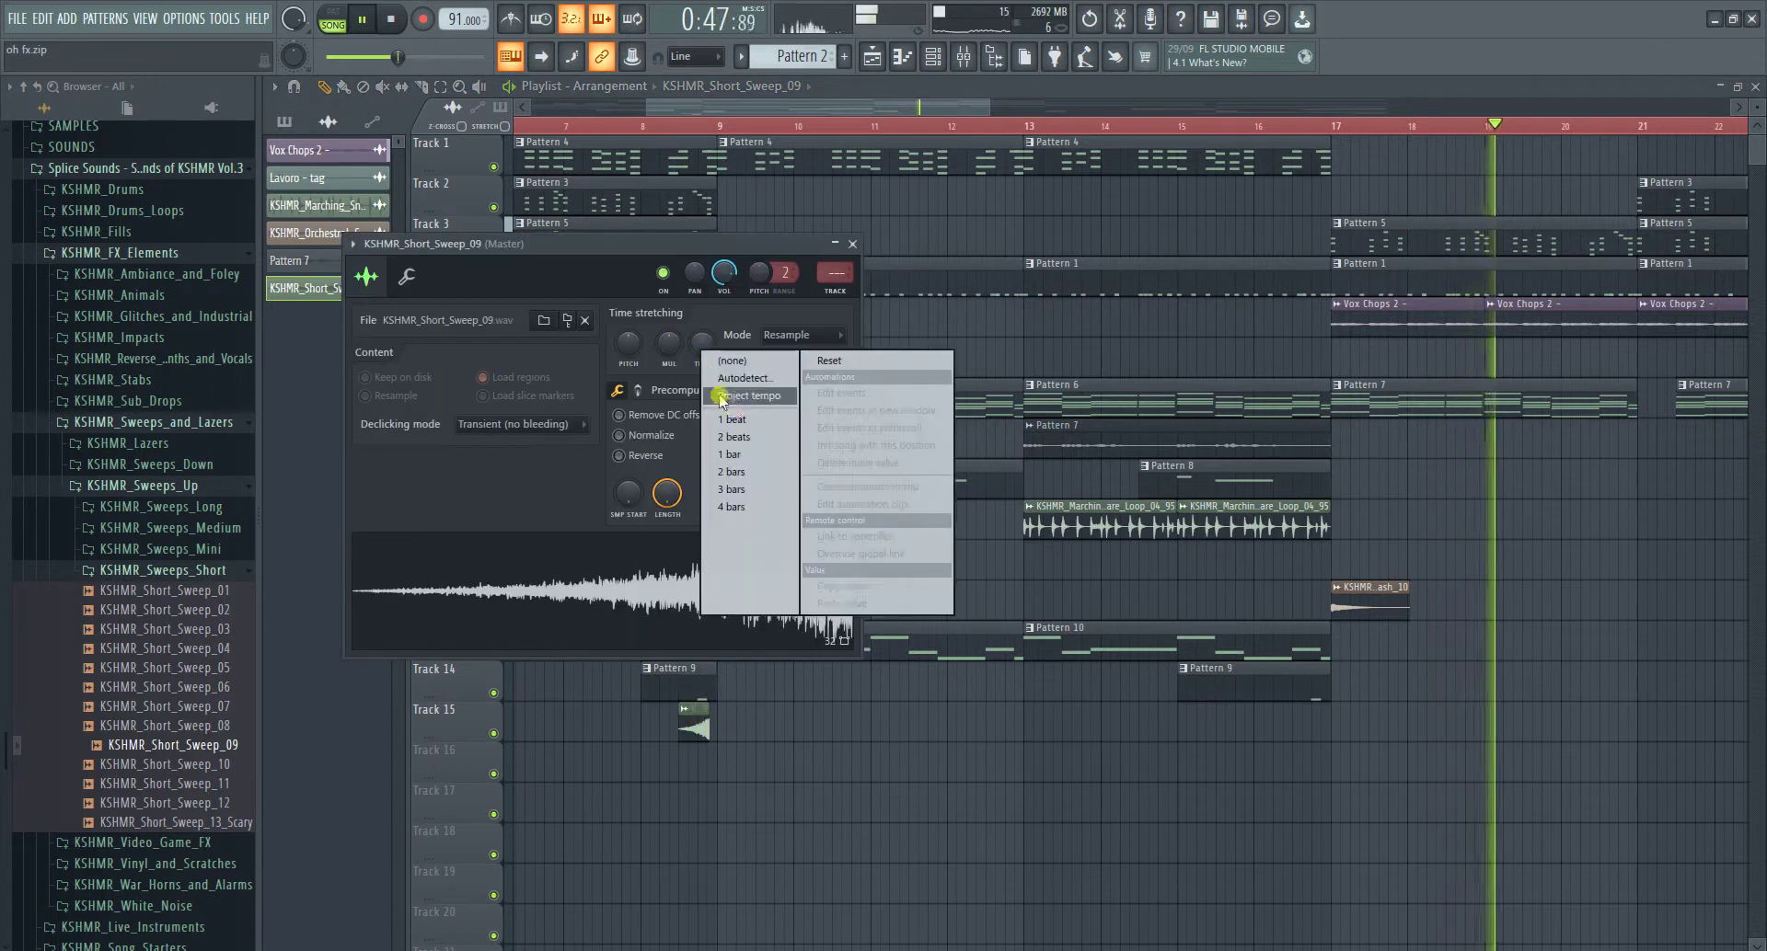
click(737, 438)
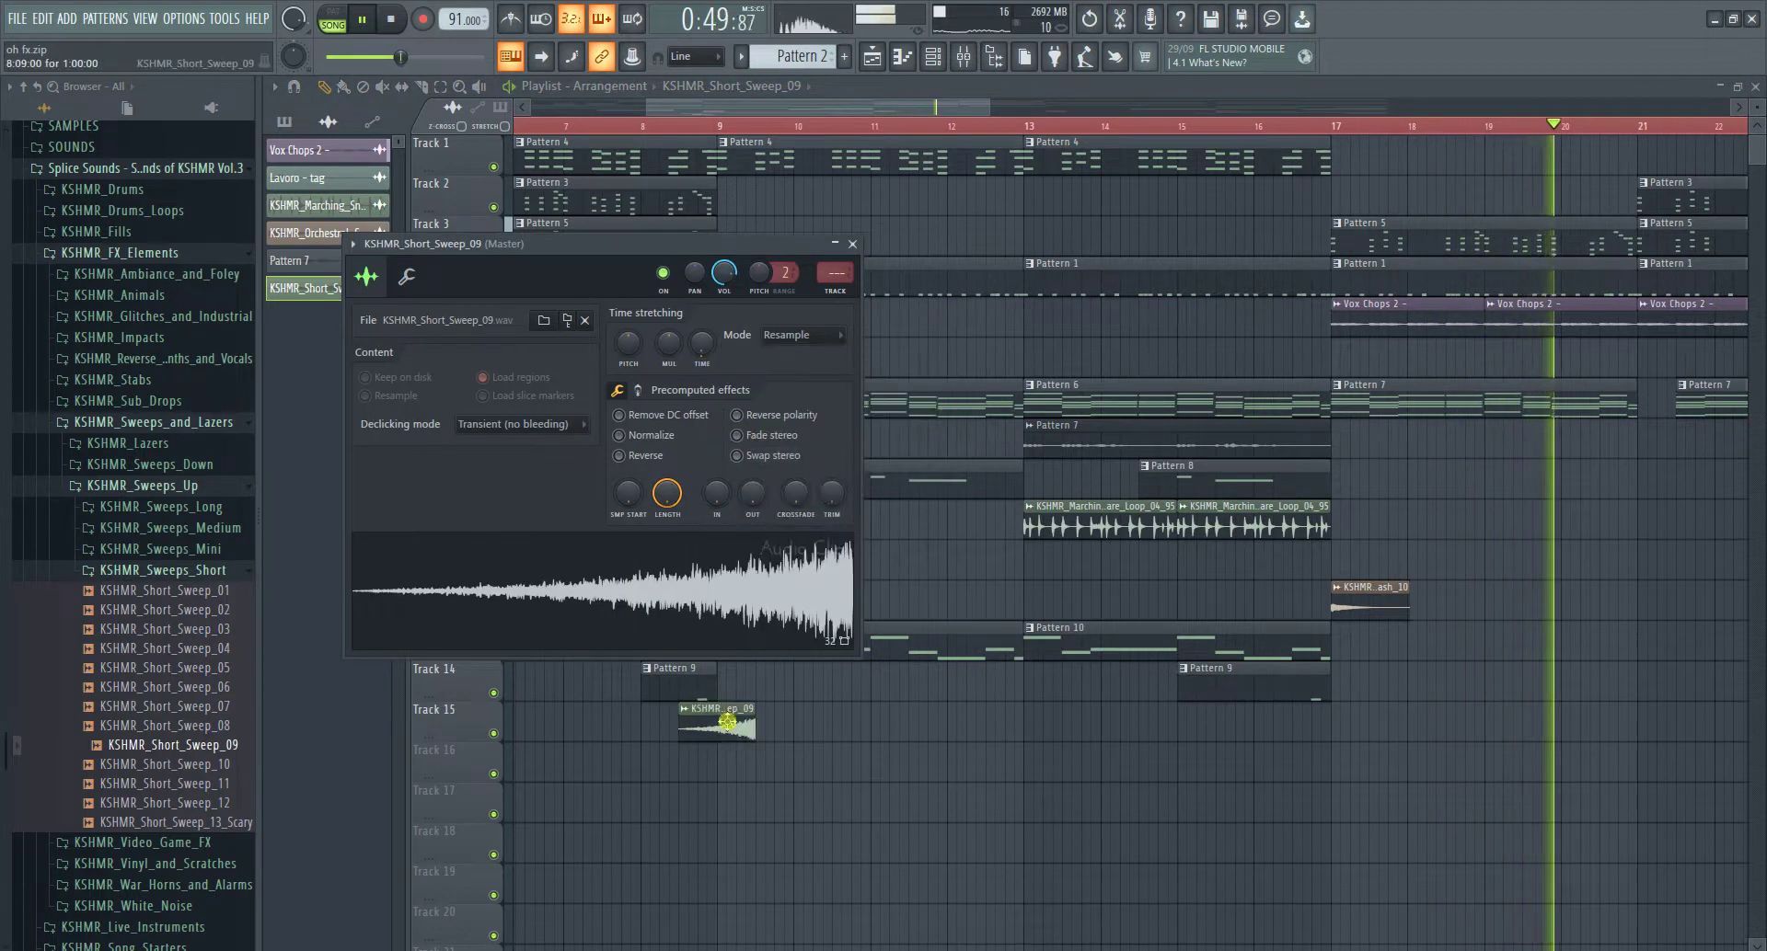
click(686, 732)
drag(685, 731, 697, 731)
- Set the short sweep's time-stretching mode to Auto and lower its channel volume to 27%
double_click(698, 730)
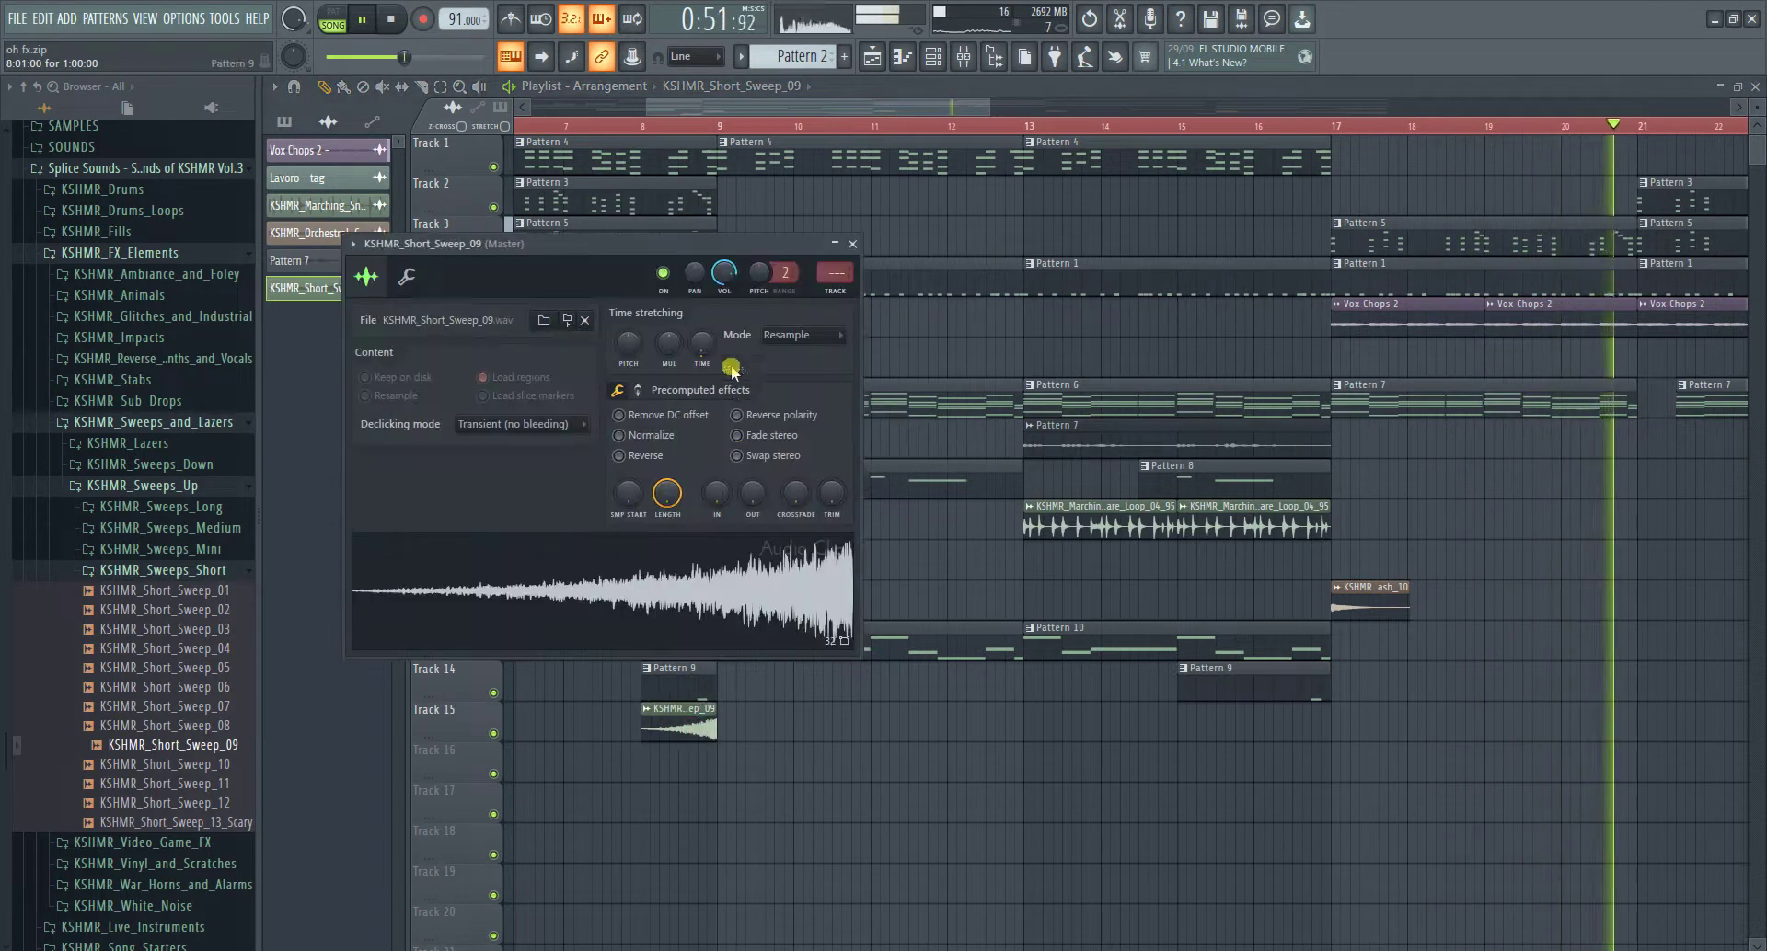
click(841, 337)
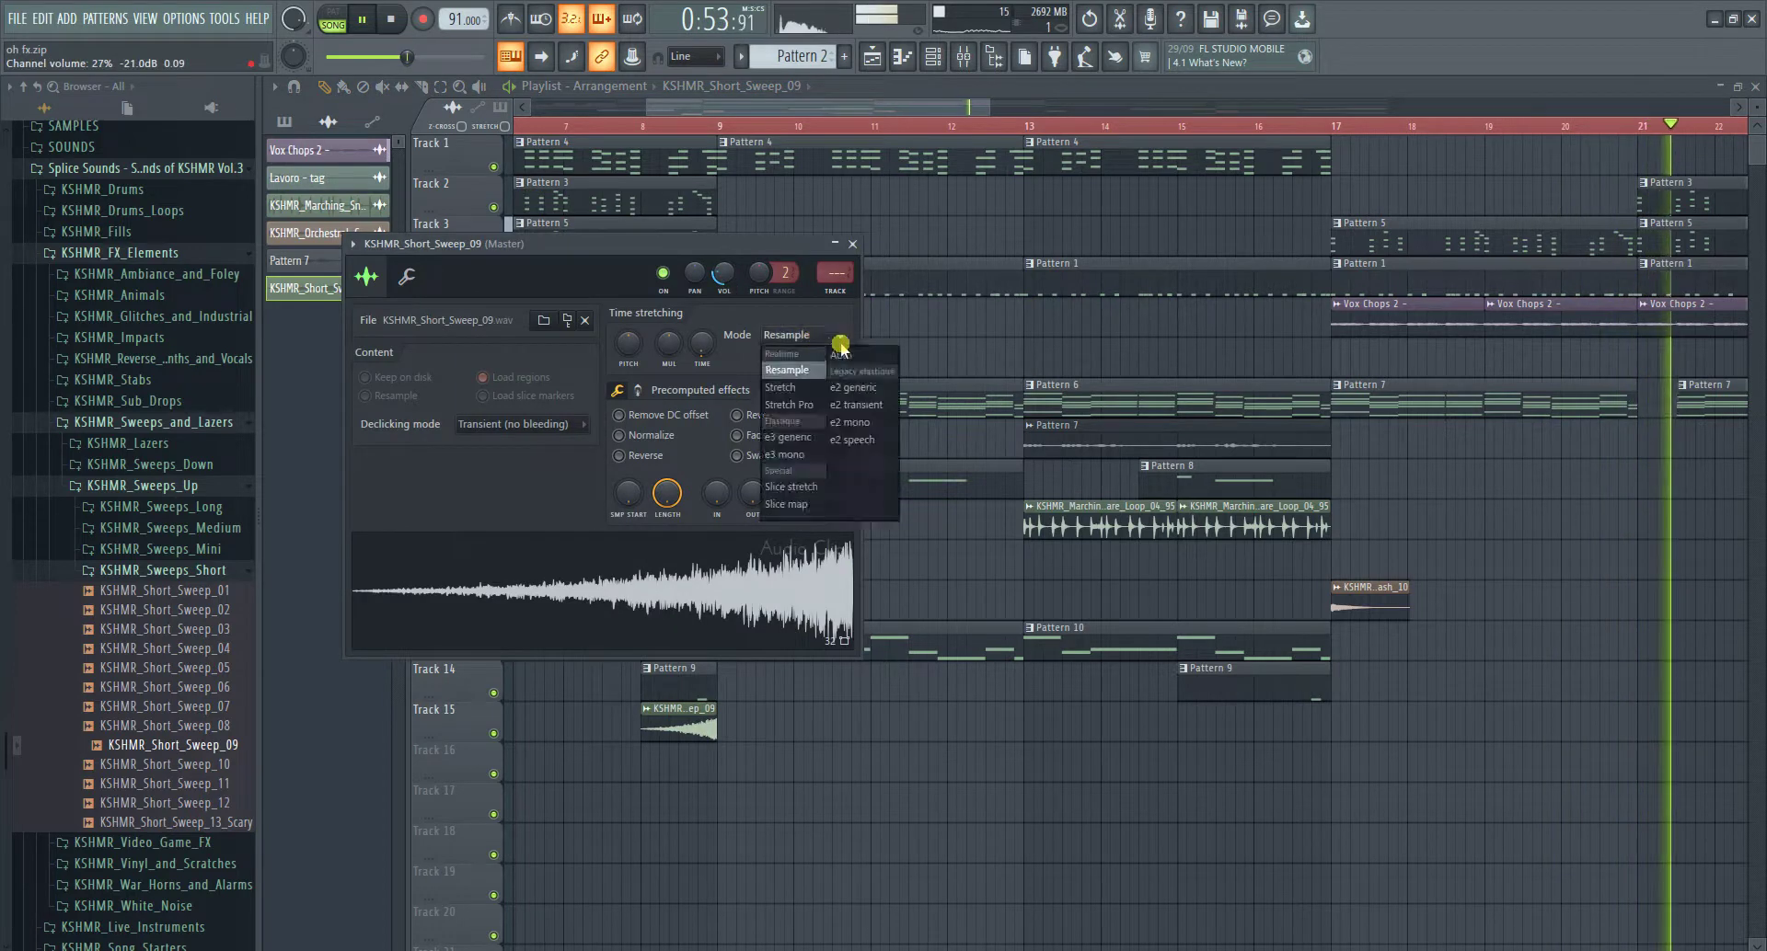
click(845, 342)
click(845, 342)
click(840, 375)
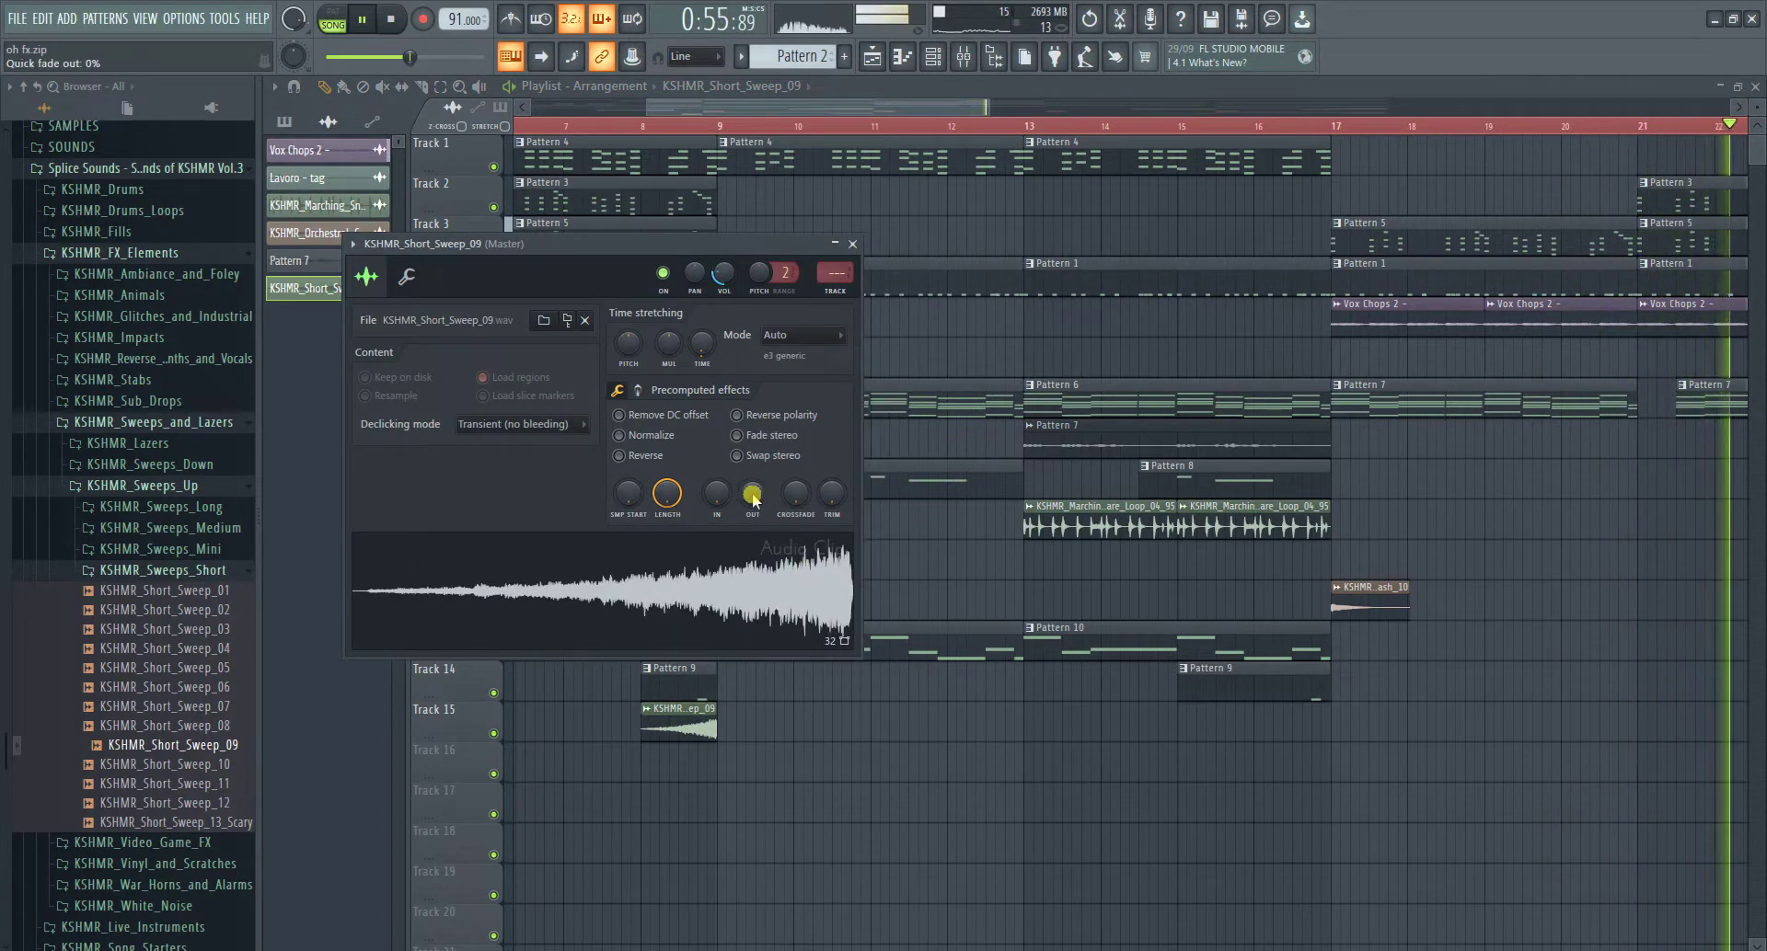
- Replay the song from bar 8, lower the short sweep's channel volume to 16% and set its quick fade out to 10%
click(643, 126)
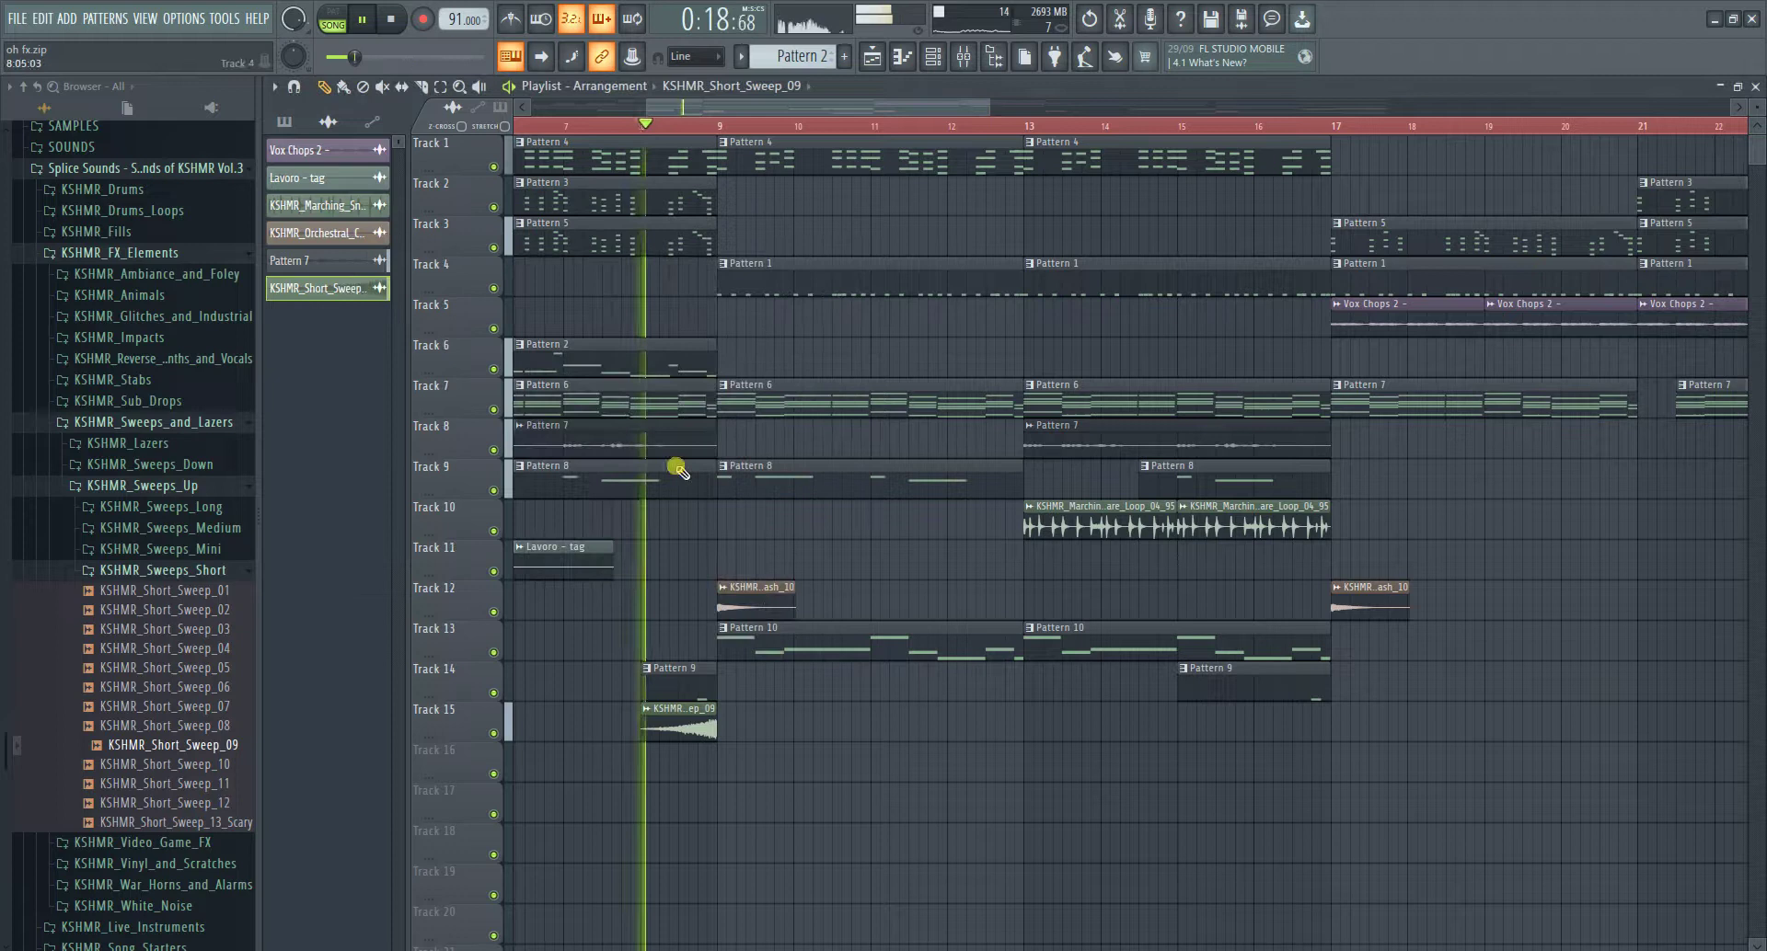
double_click(703, 725)
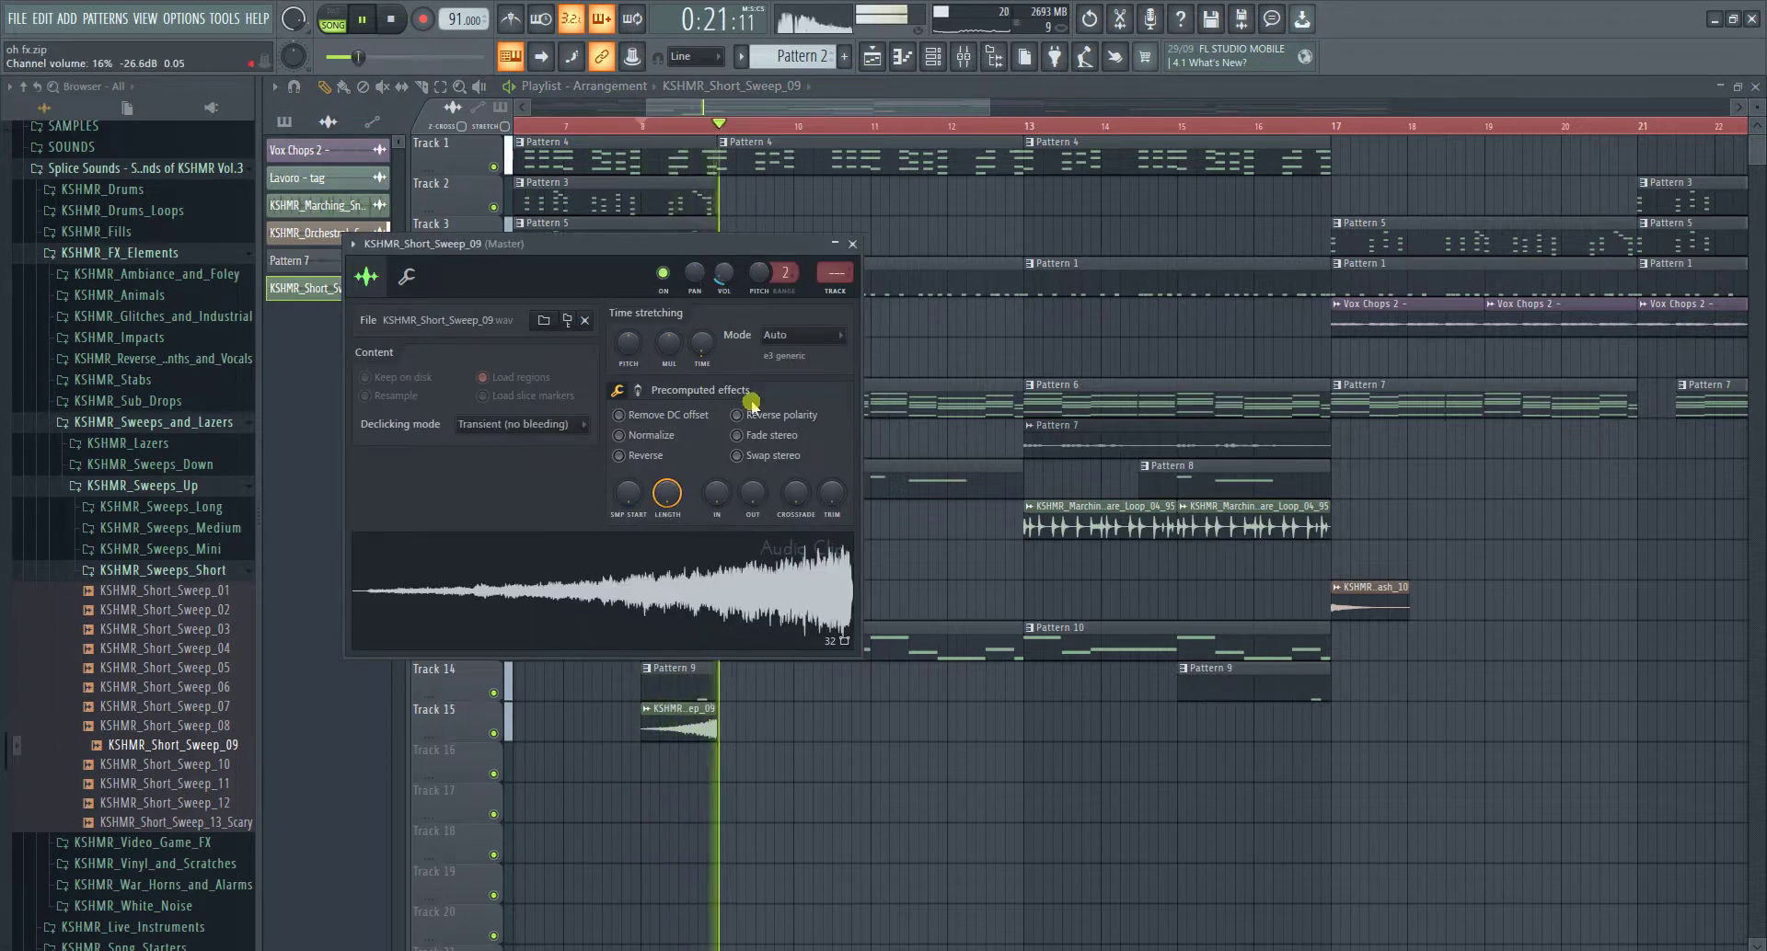
click(825, 835)
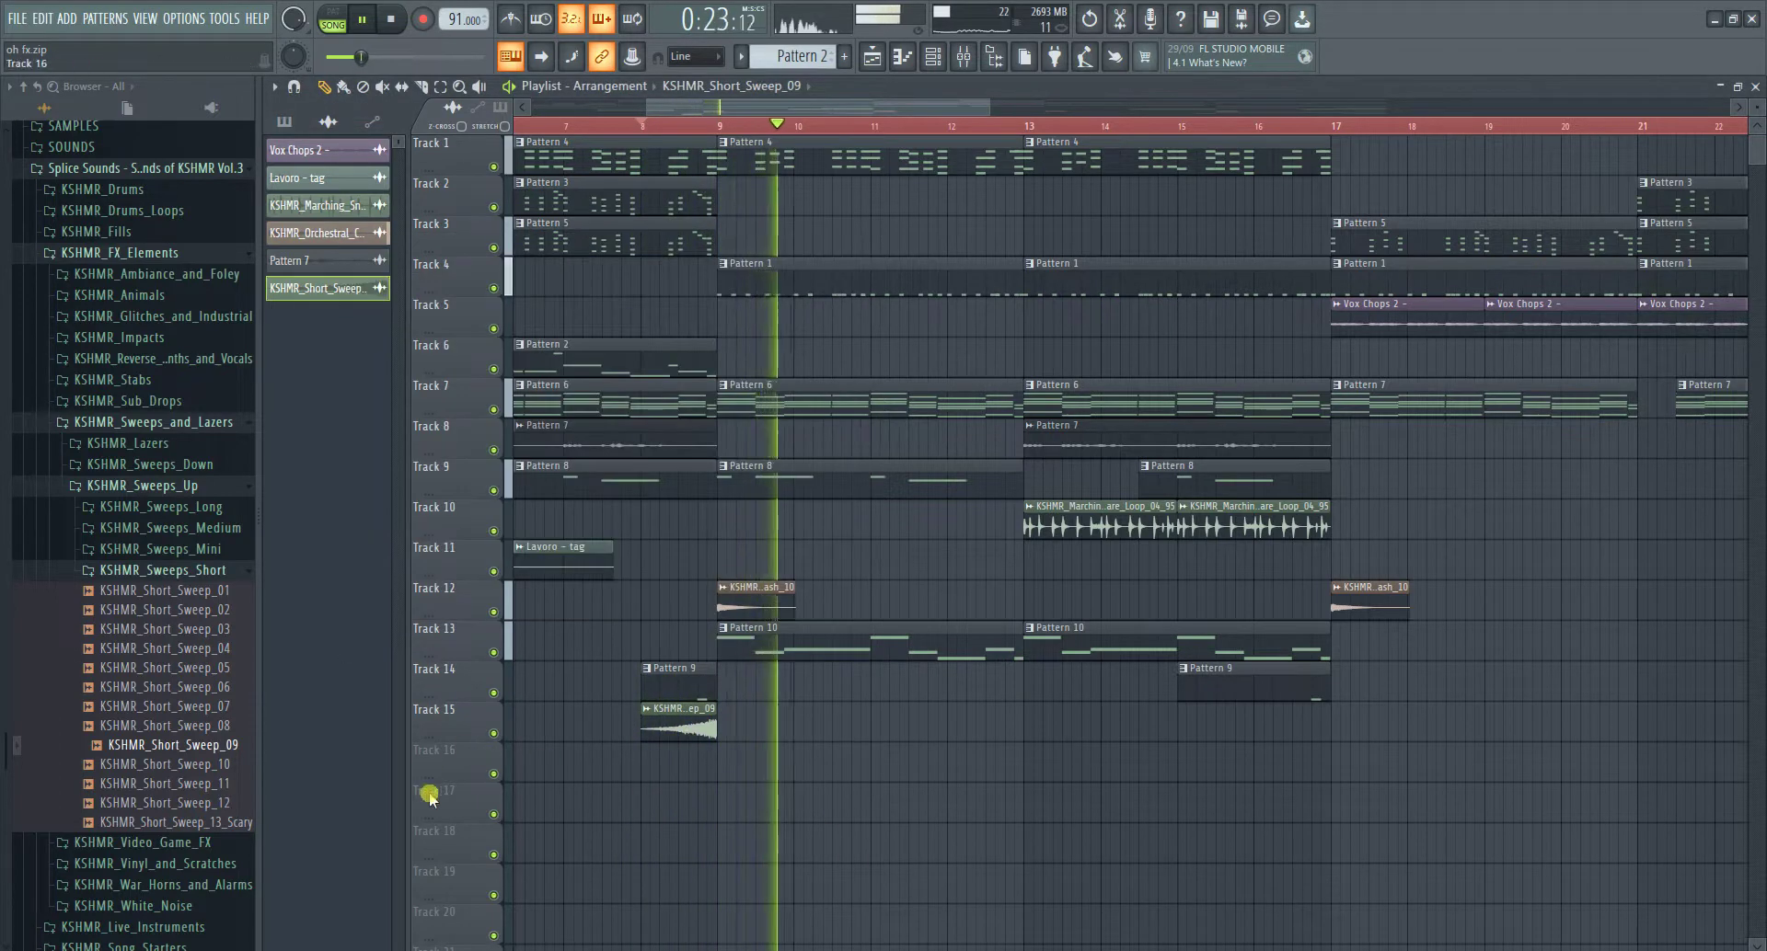
double_click(669, 720)
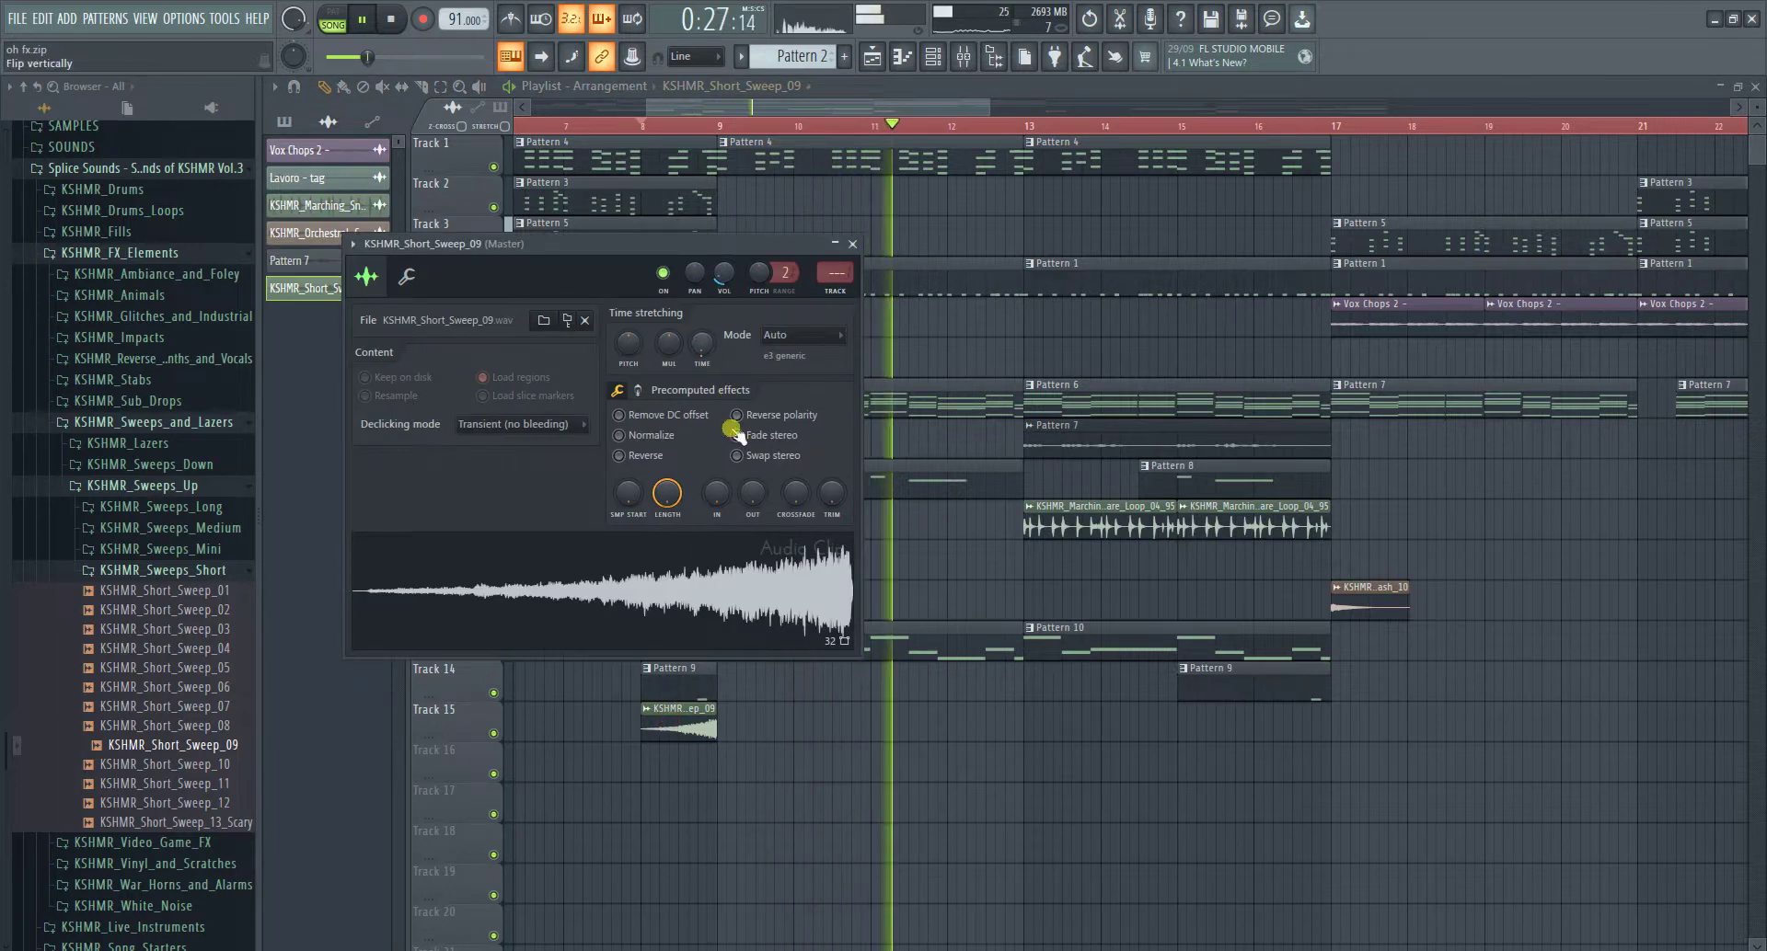
drag(752, 494, 757, 484)
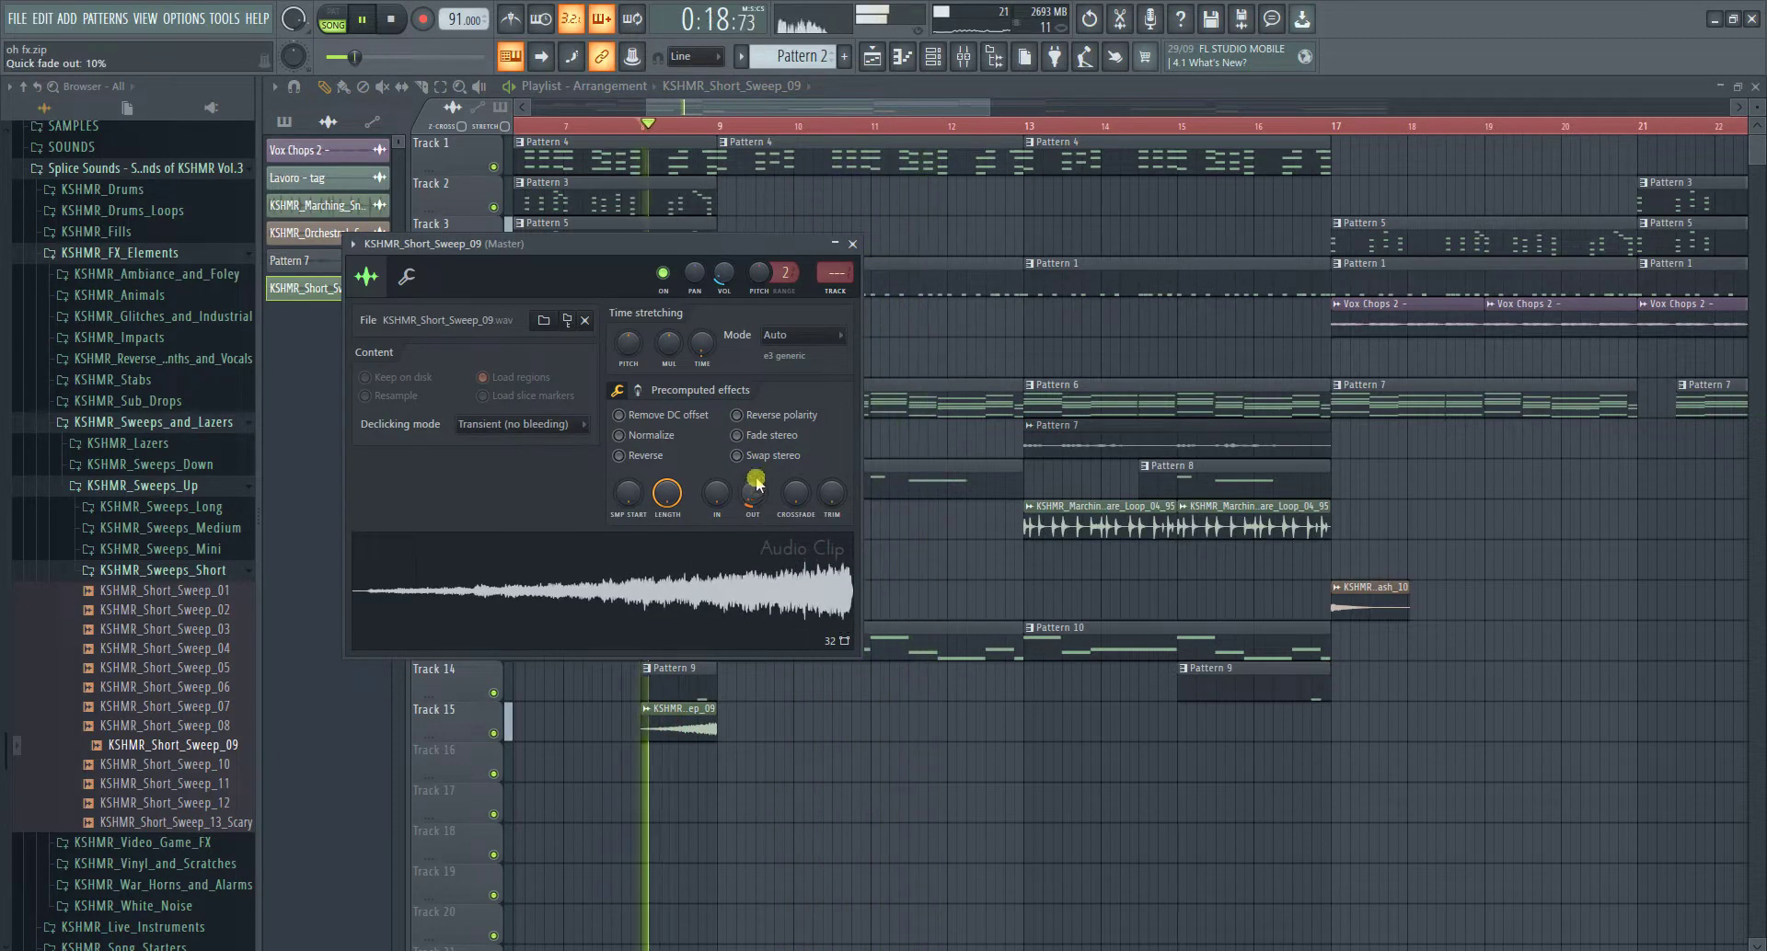
key(Escape)
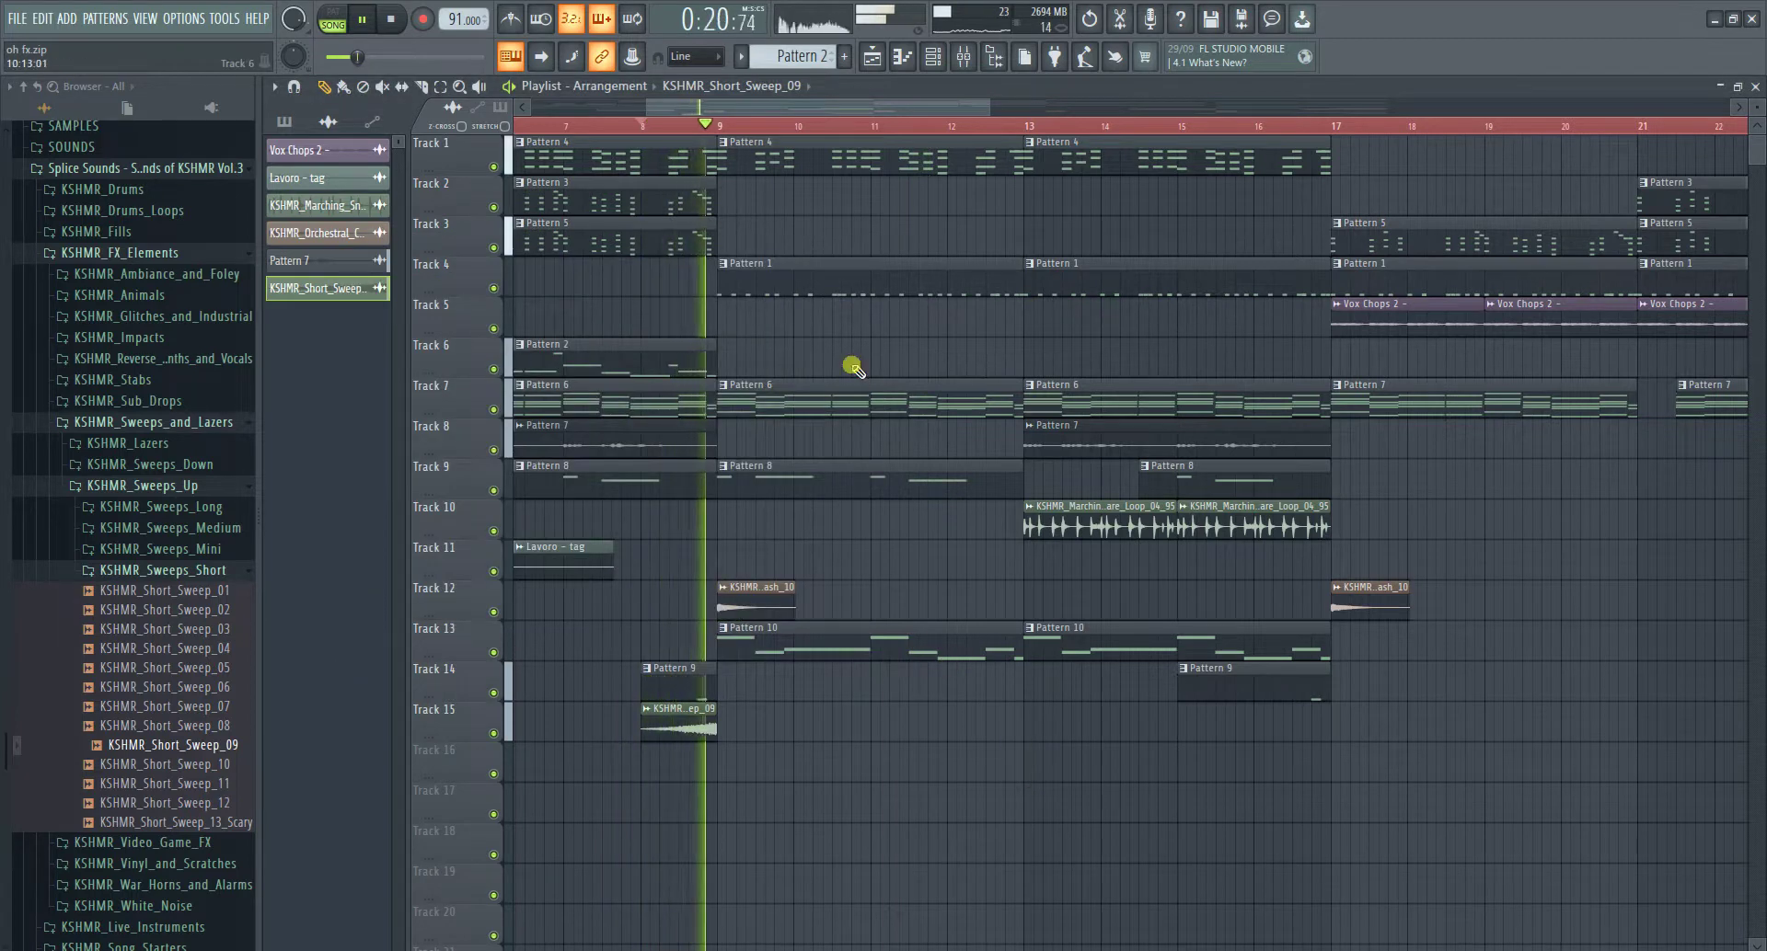
- Delete the Pattern 9 clip at bar 8 on Track 14
right_click(707, 692)
scroll(919, 130, down, 5)
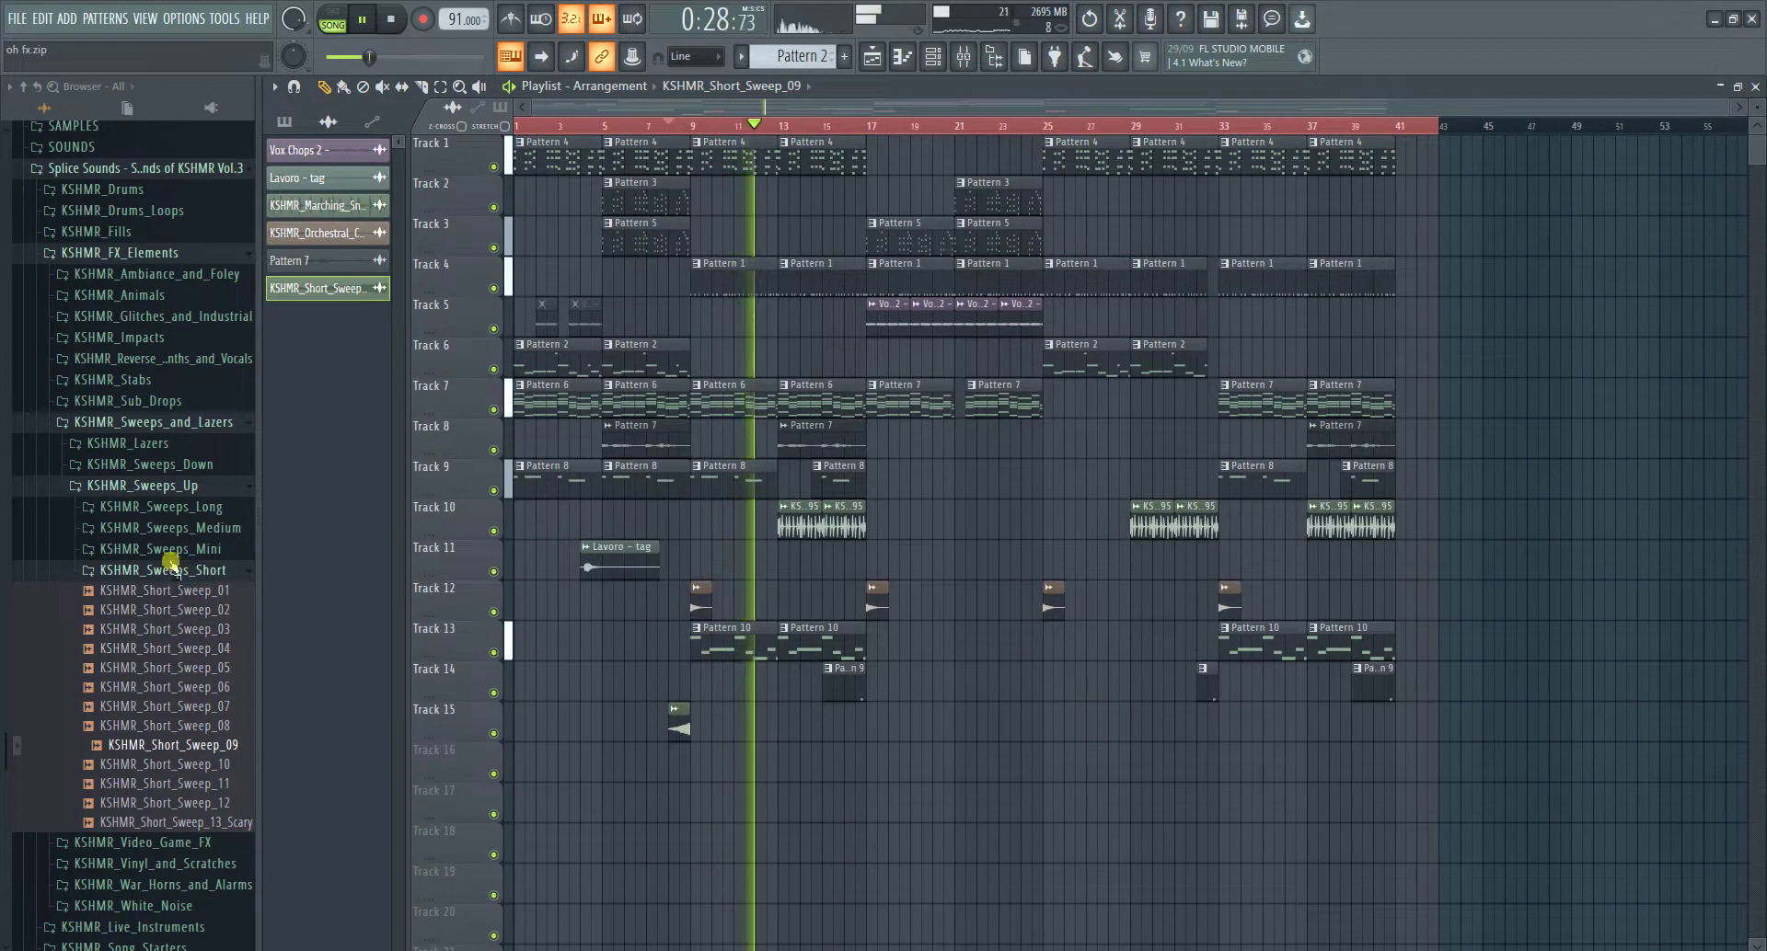
- Audition KSHMR_Sweep_Down_05_Clean from the KSHMR_Sweeps_Down folder and place it at bar 1 on Track 16
click(152, 490)
click(169, 552)
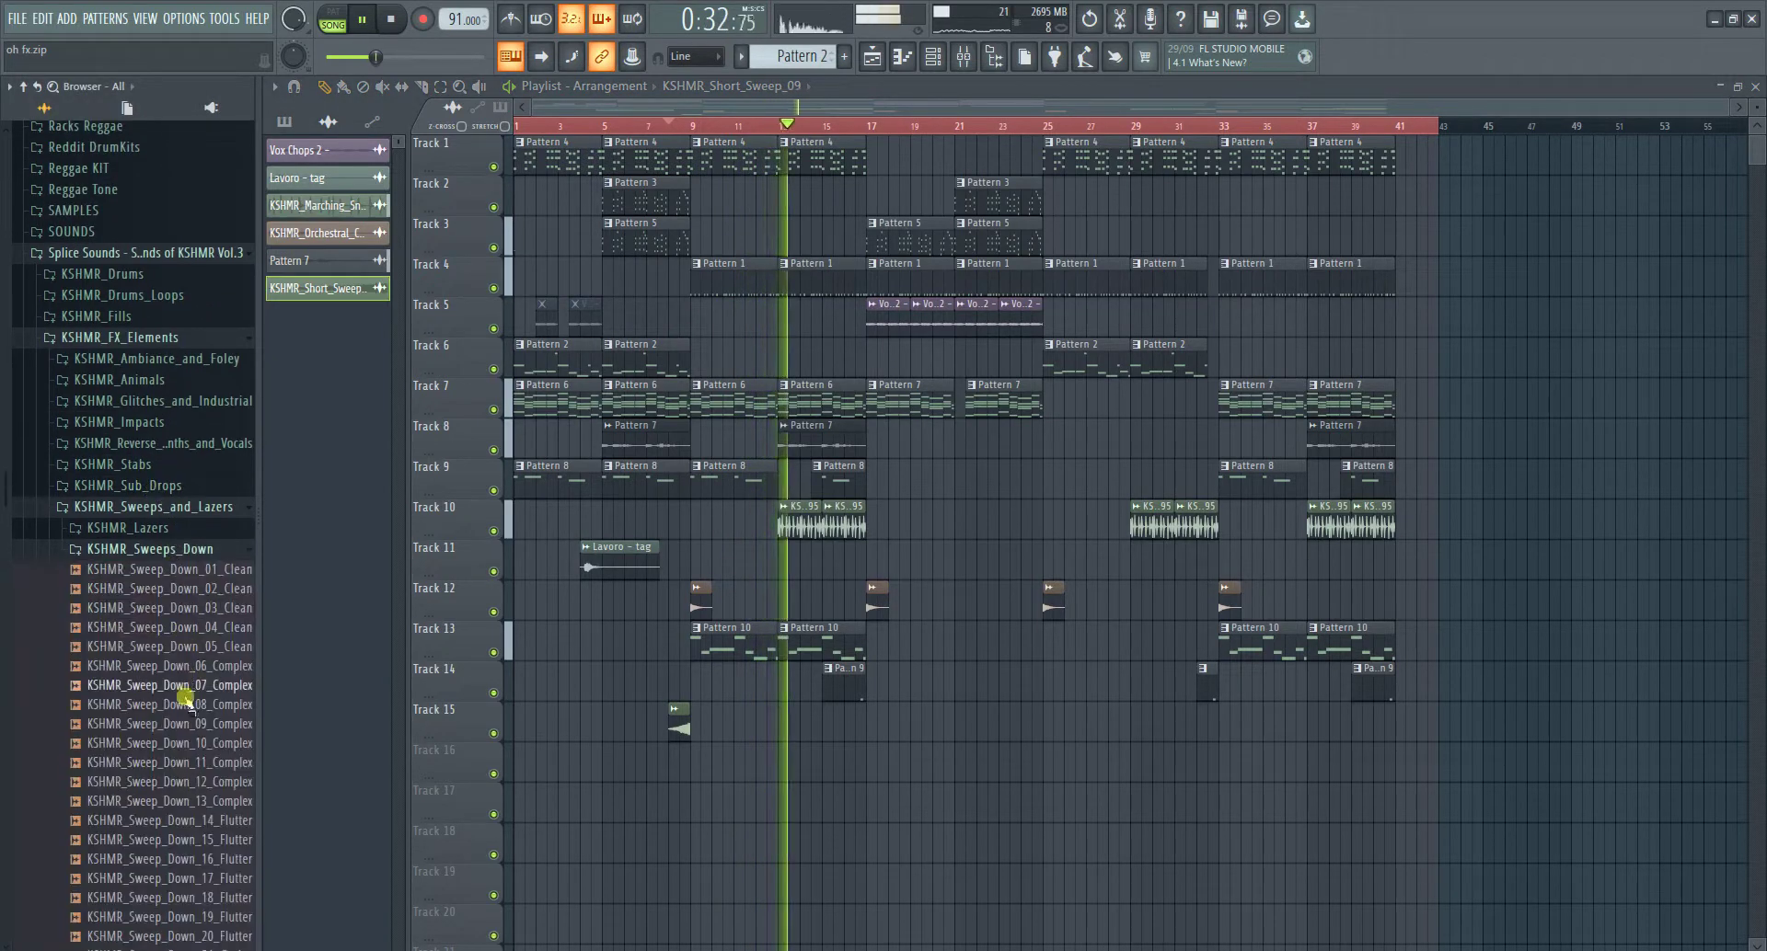
click(181, 647)
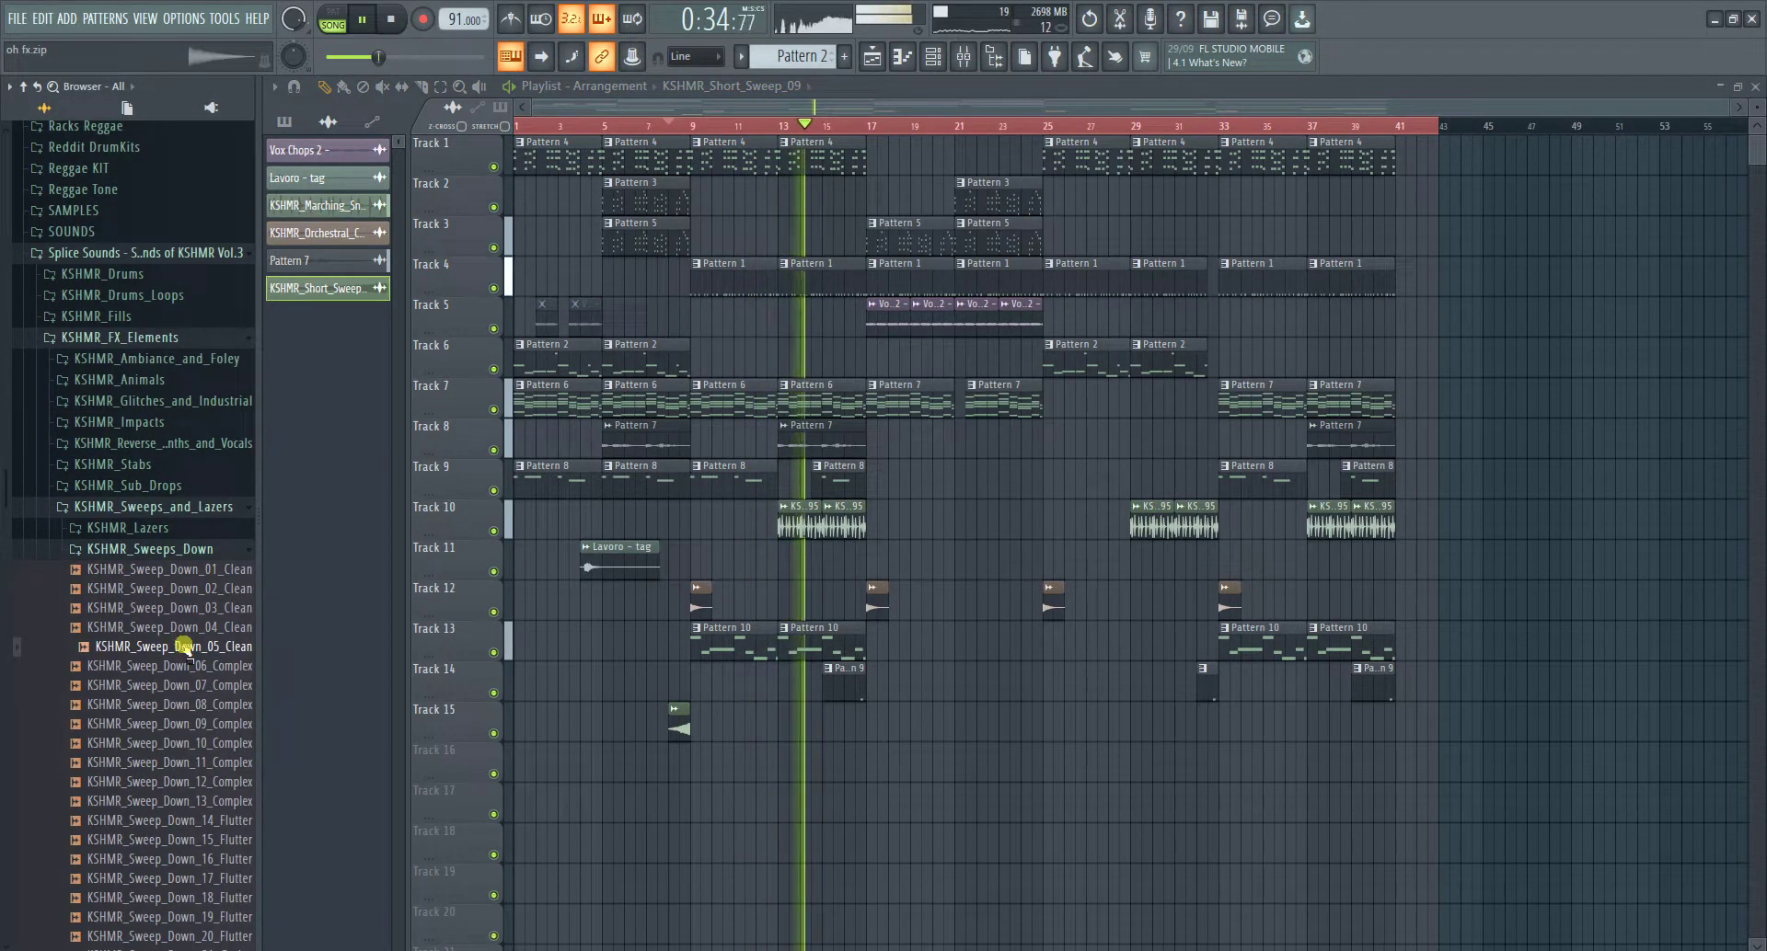
drag(291, 676, 558, 777)
- Lower the volume of the sweep-down clip and set its quick fade in to 18% while replaying from bar 1
double_click(565, 760)
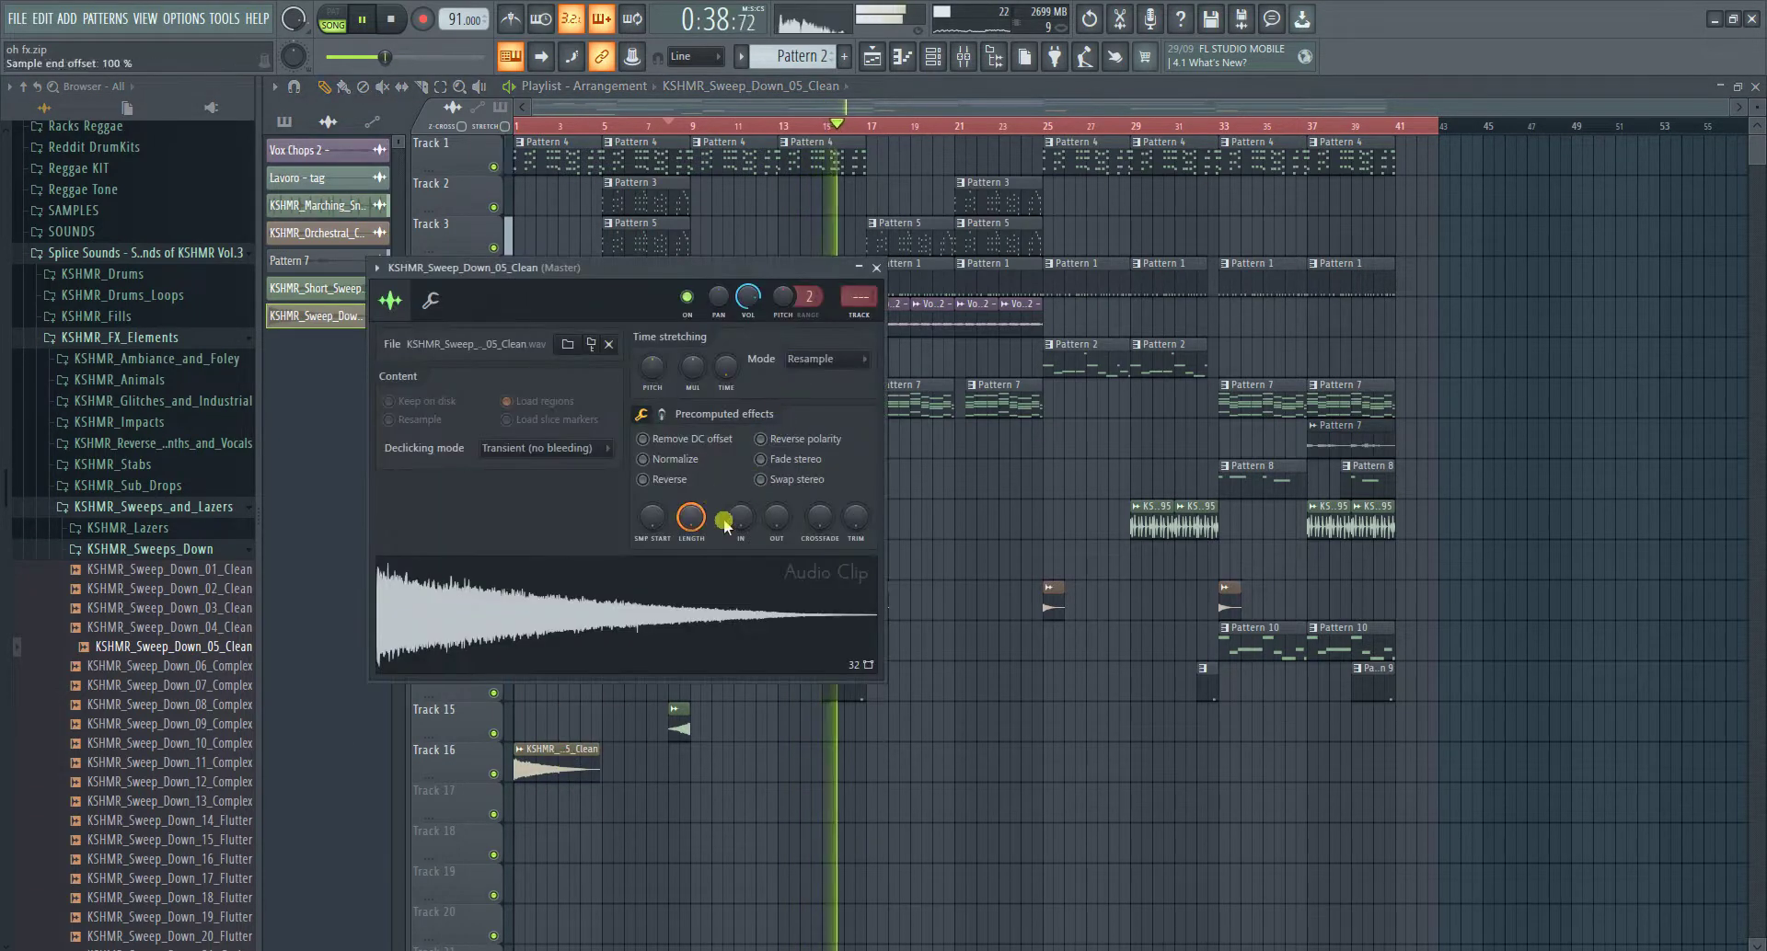
drag(726, 524, 739, 516)
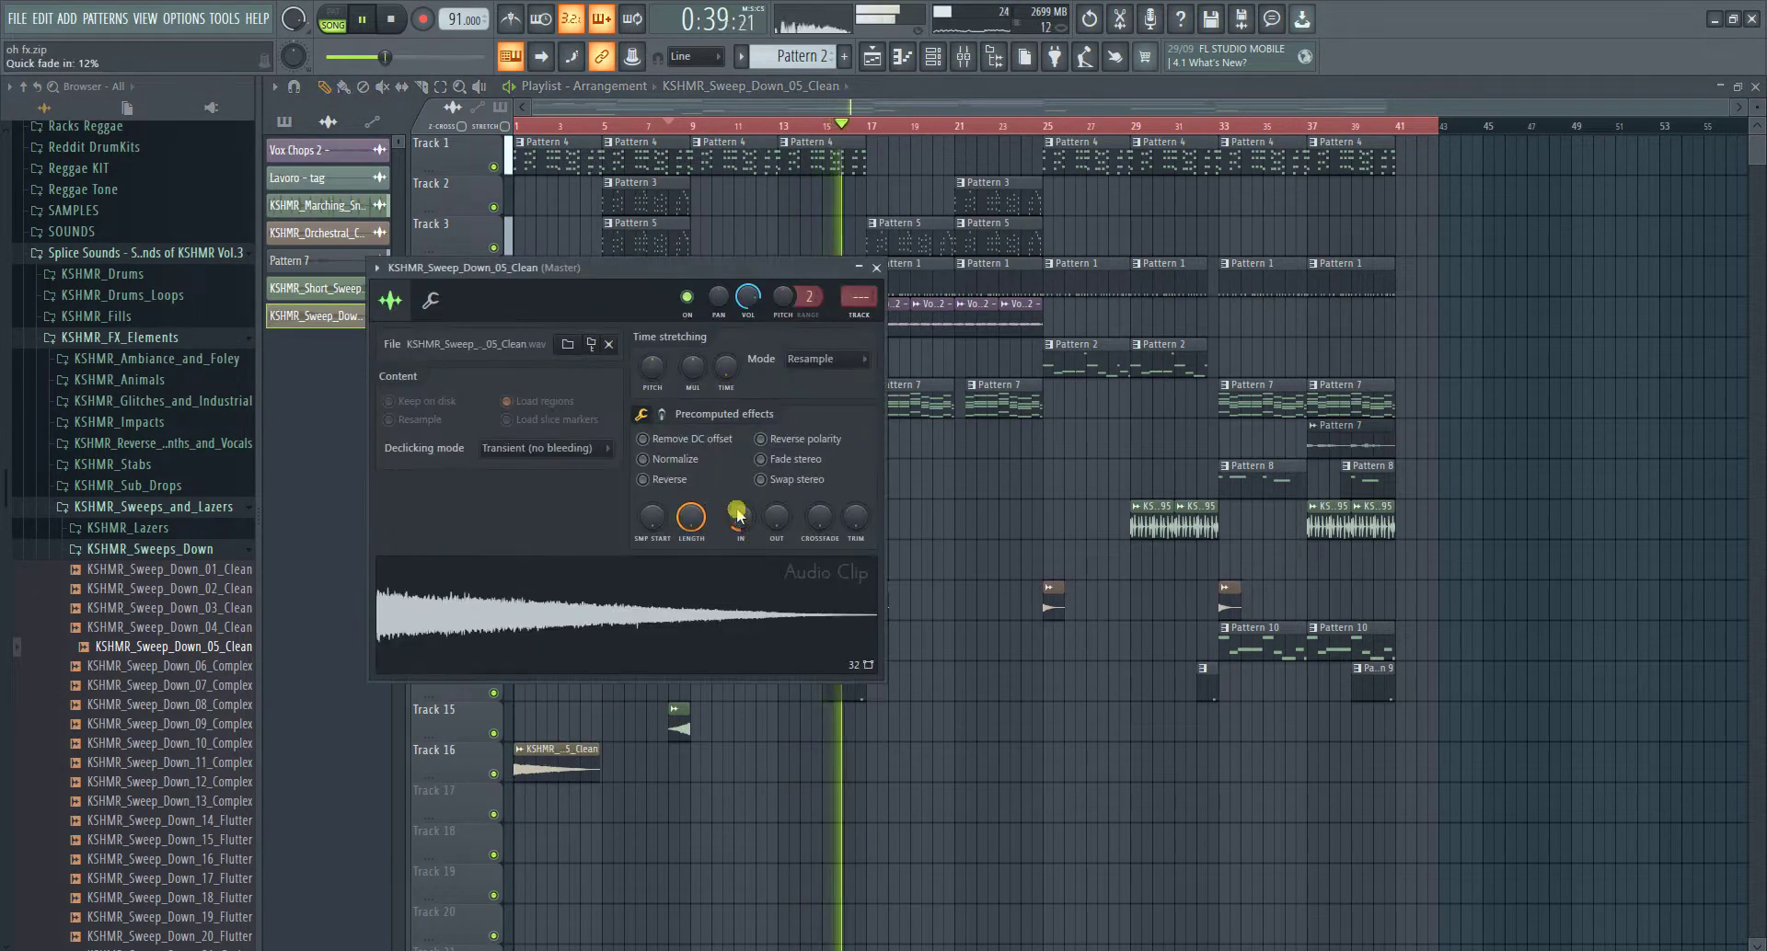
click(818, 363)
click(862, 368)
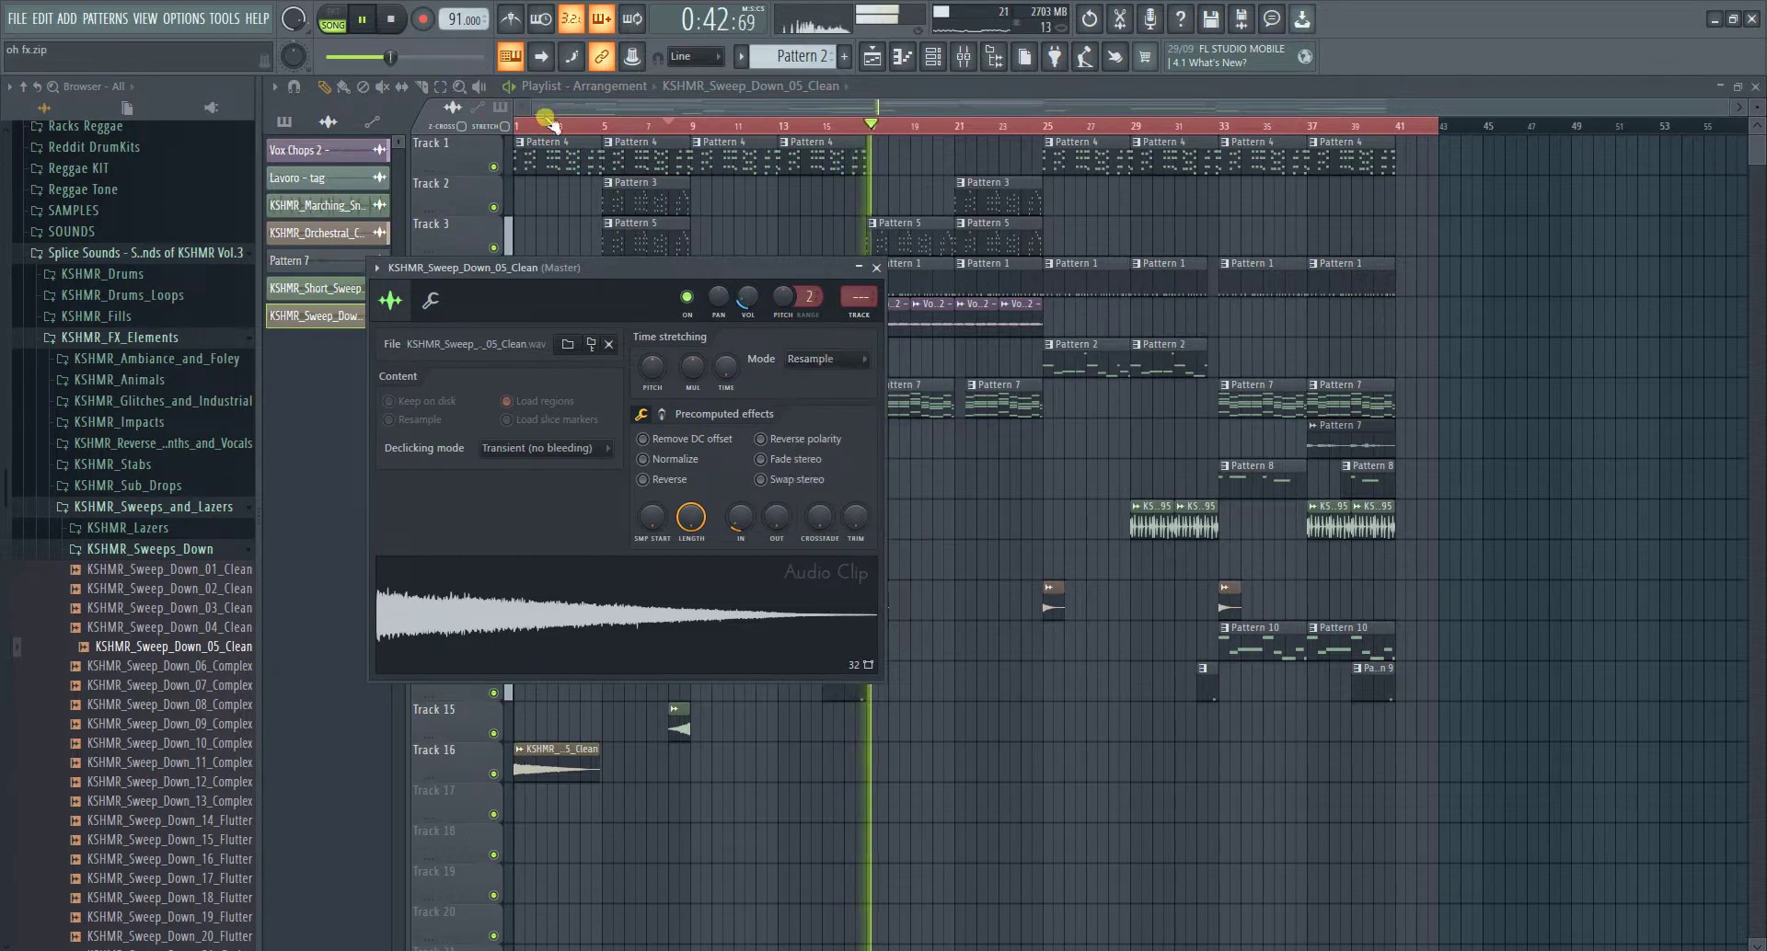
click(517, 124)
double_click(559, 750)
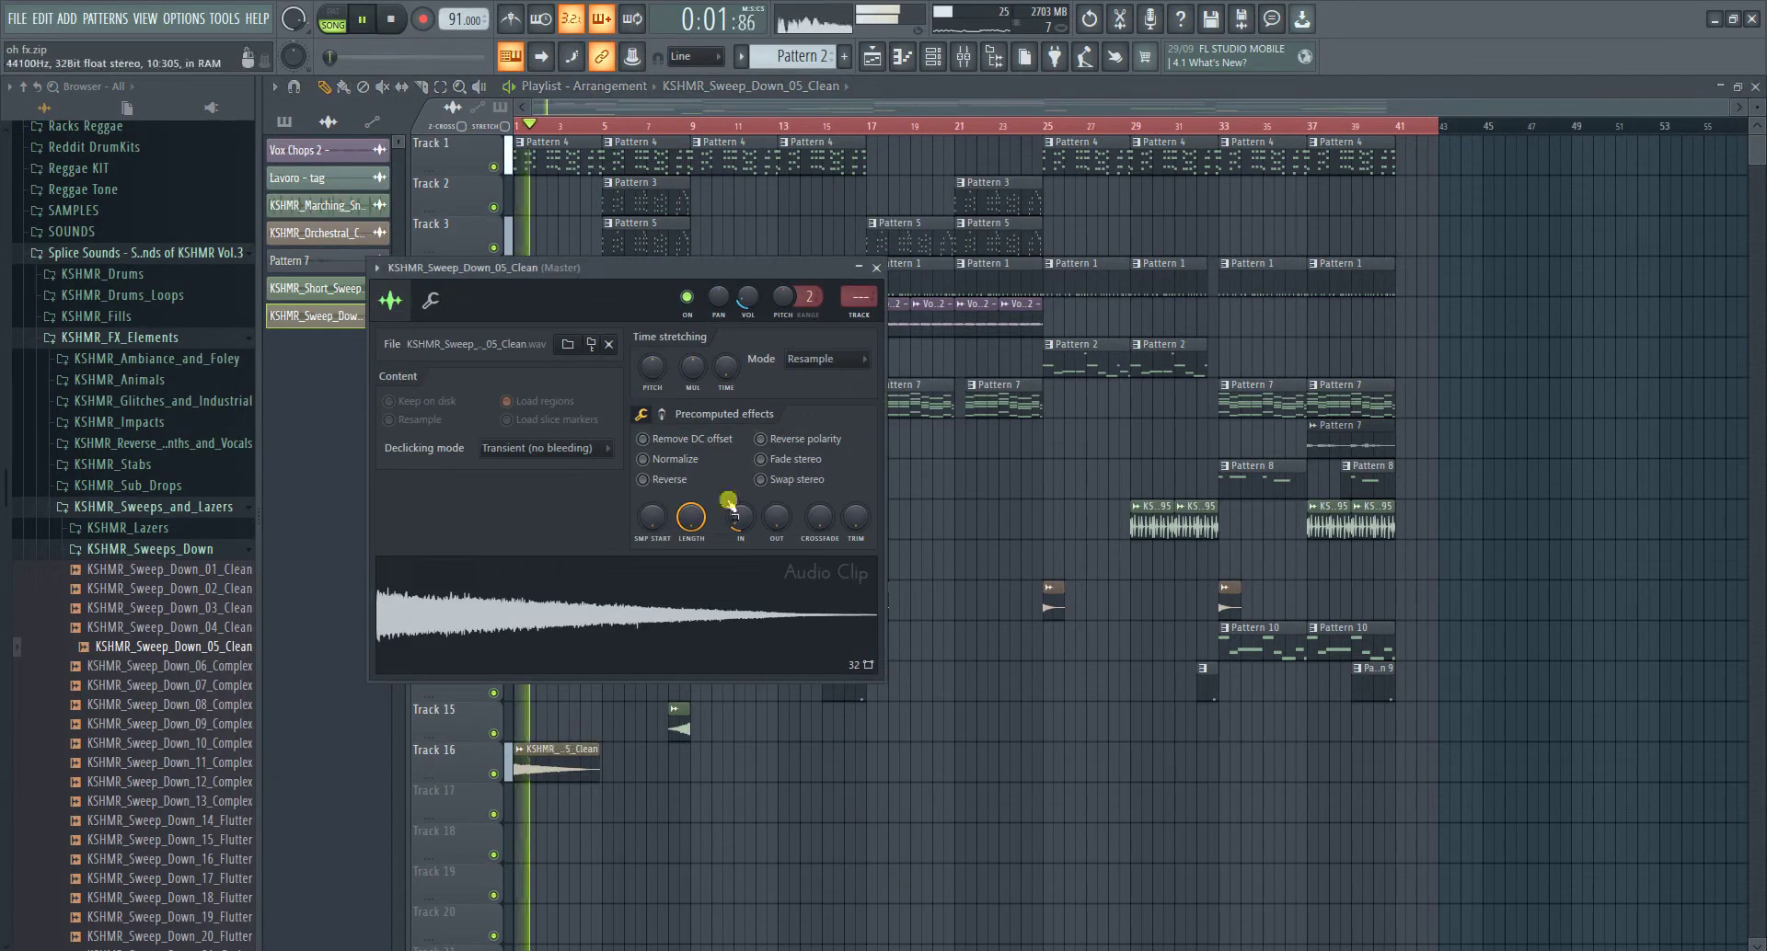
drag(737, 516, 736, 523)
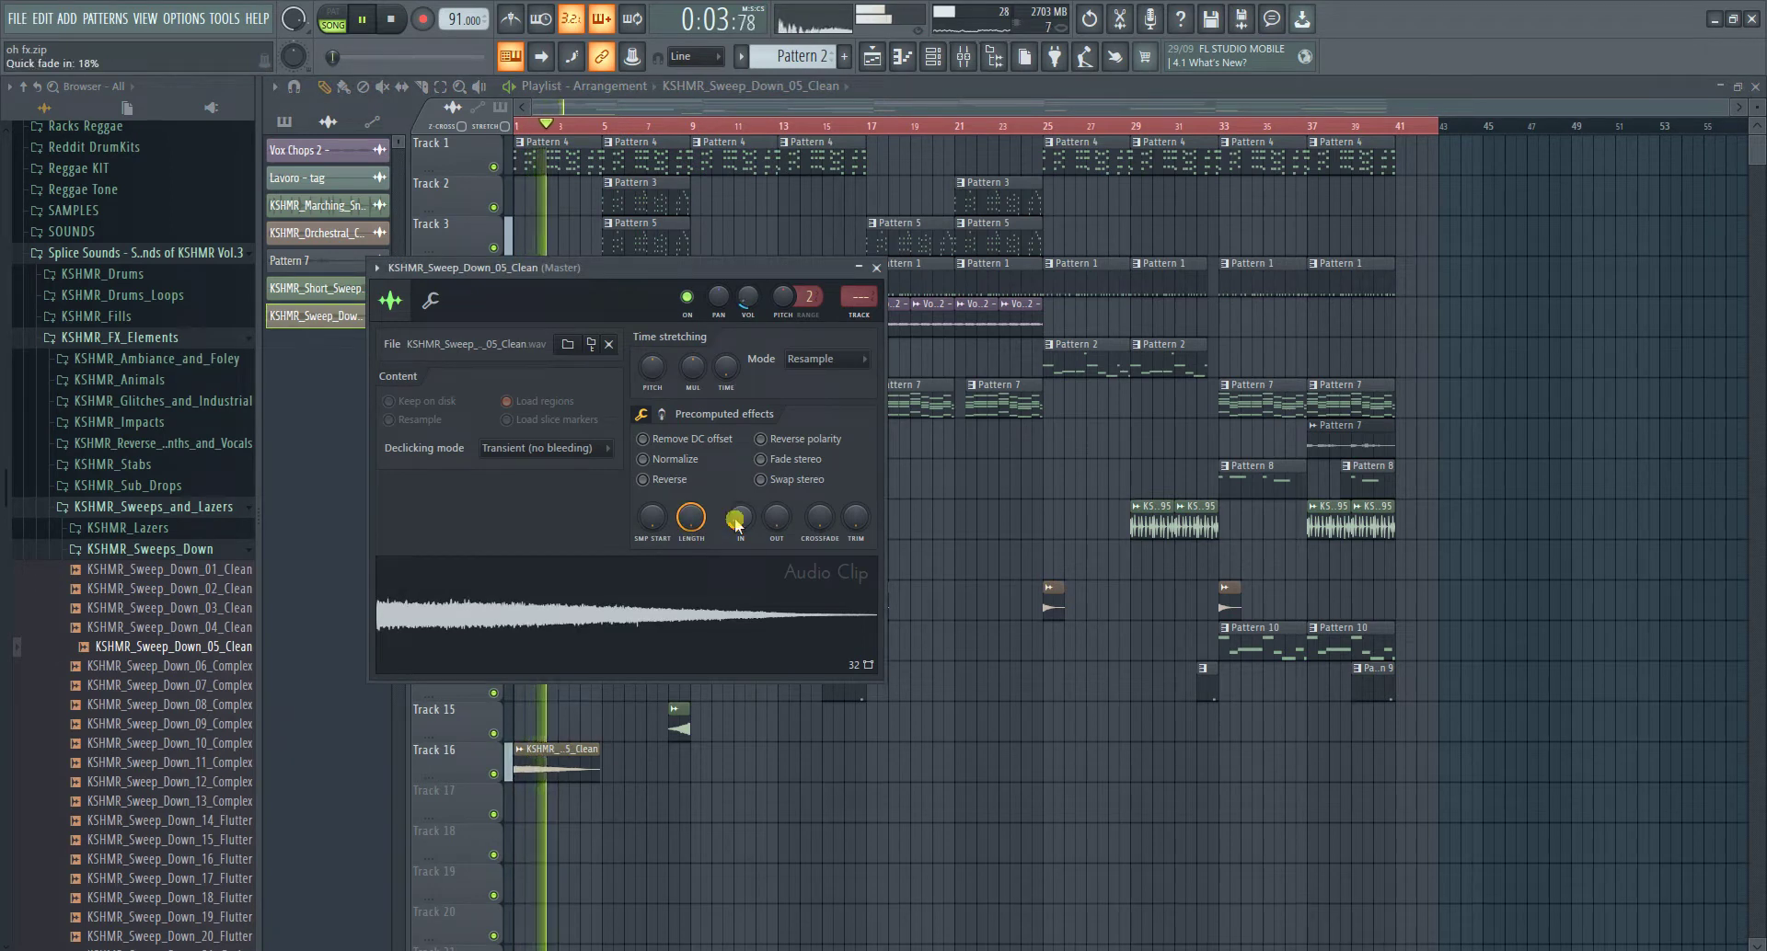
key(Escape)
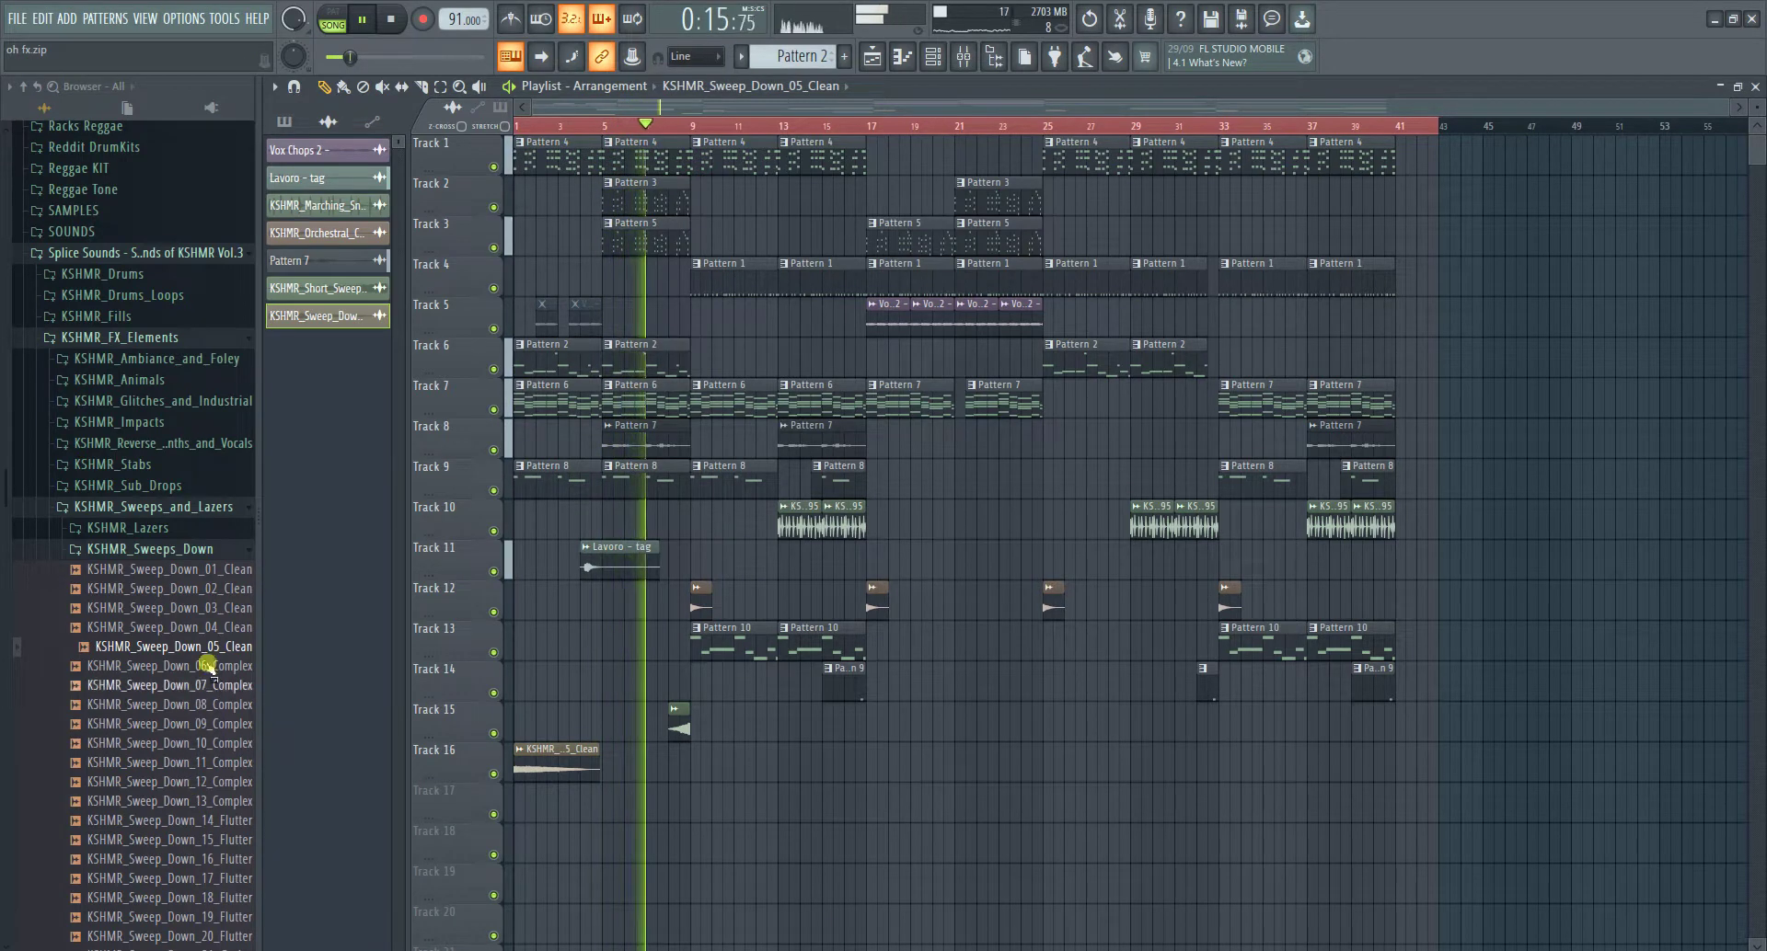
- Collapse the browser's sample folders and check the channel settings of the KSHMR_Short_Sweep_09 clip
click(28, 87)
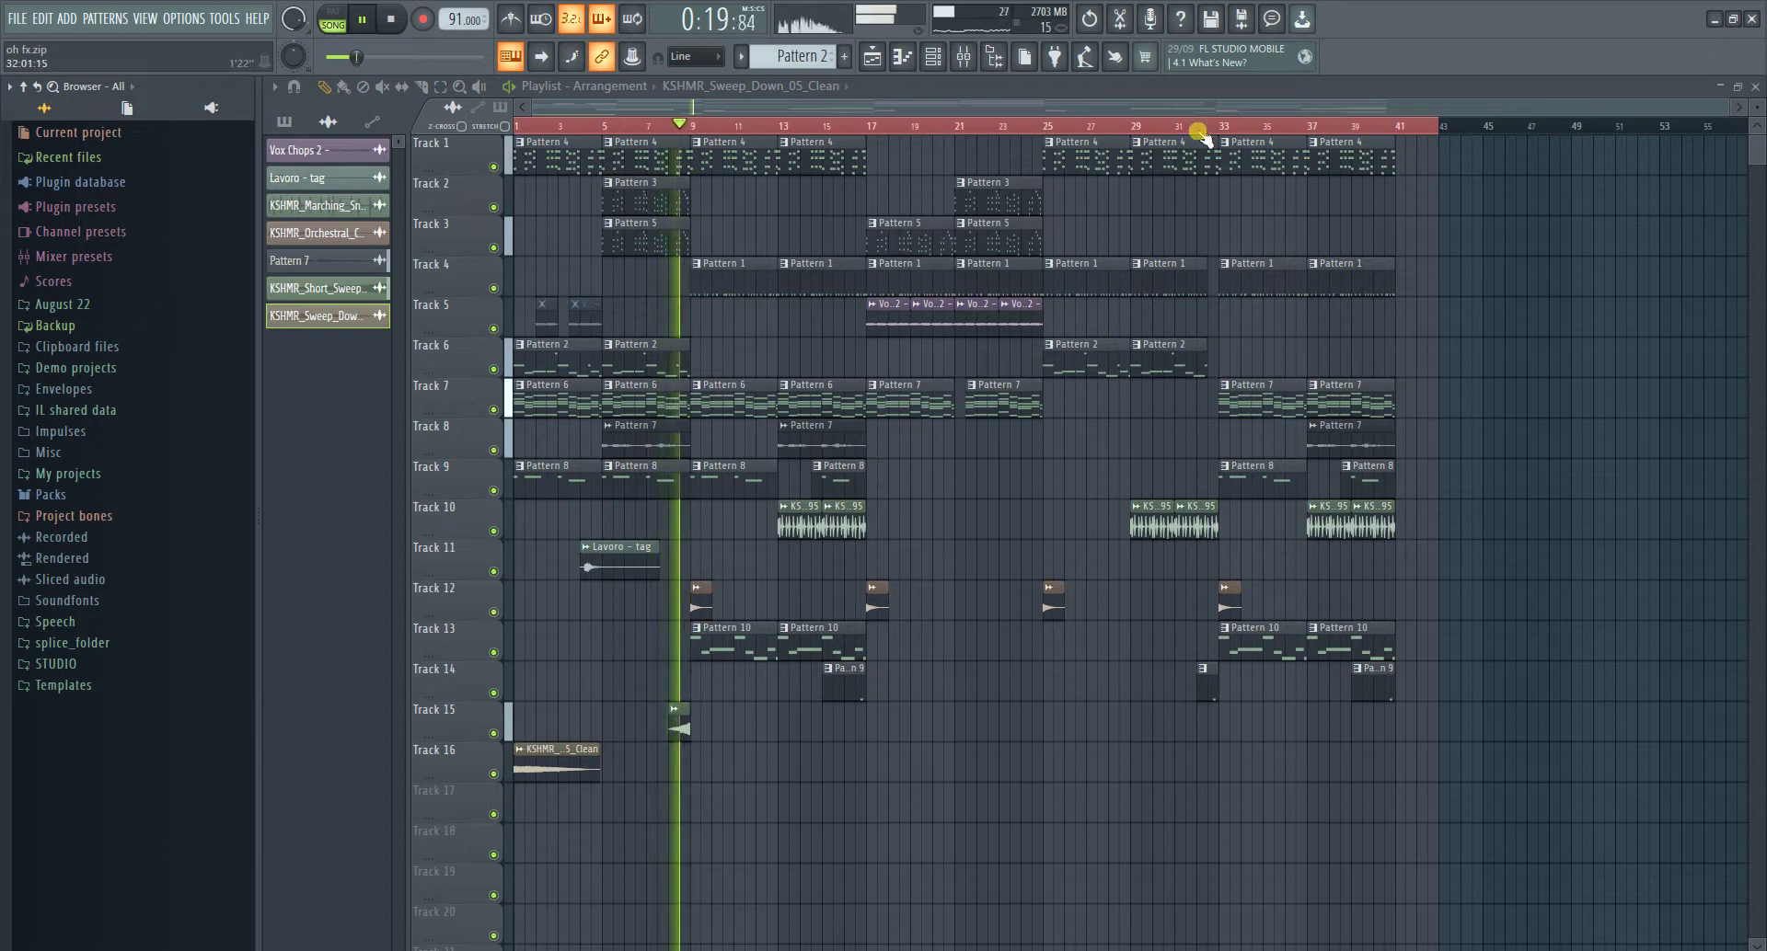
double_click(680, 725)
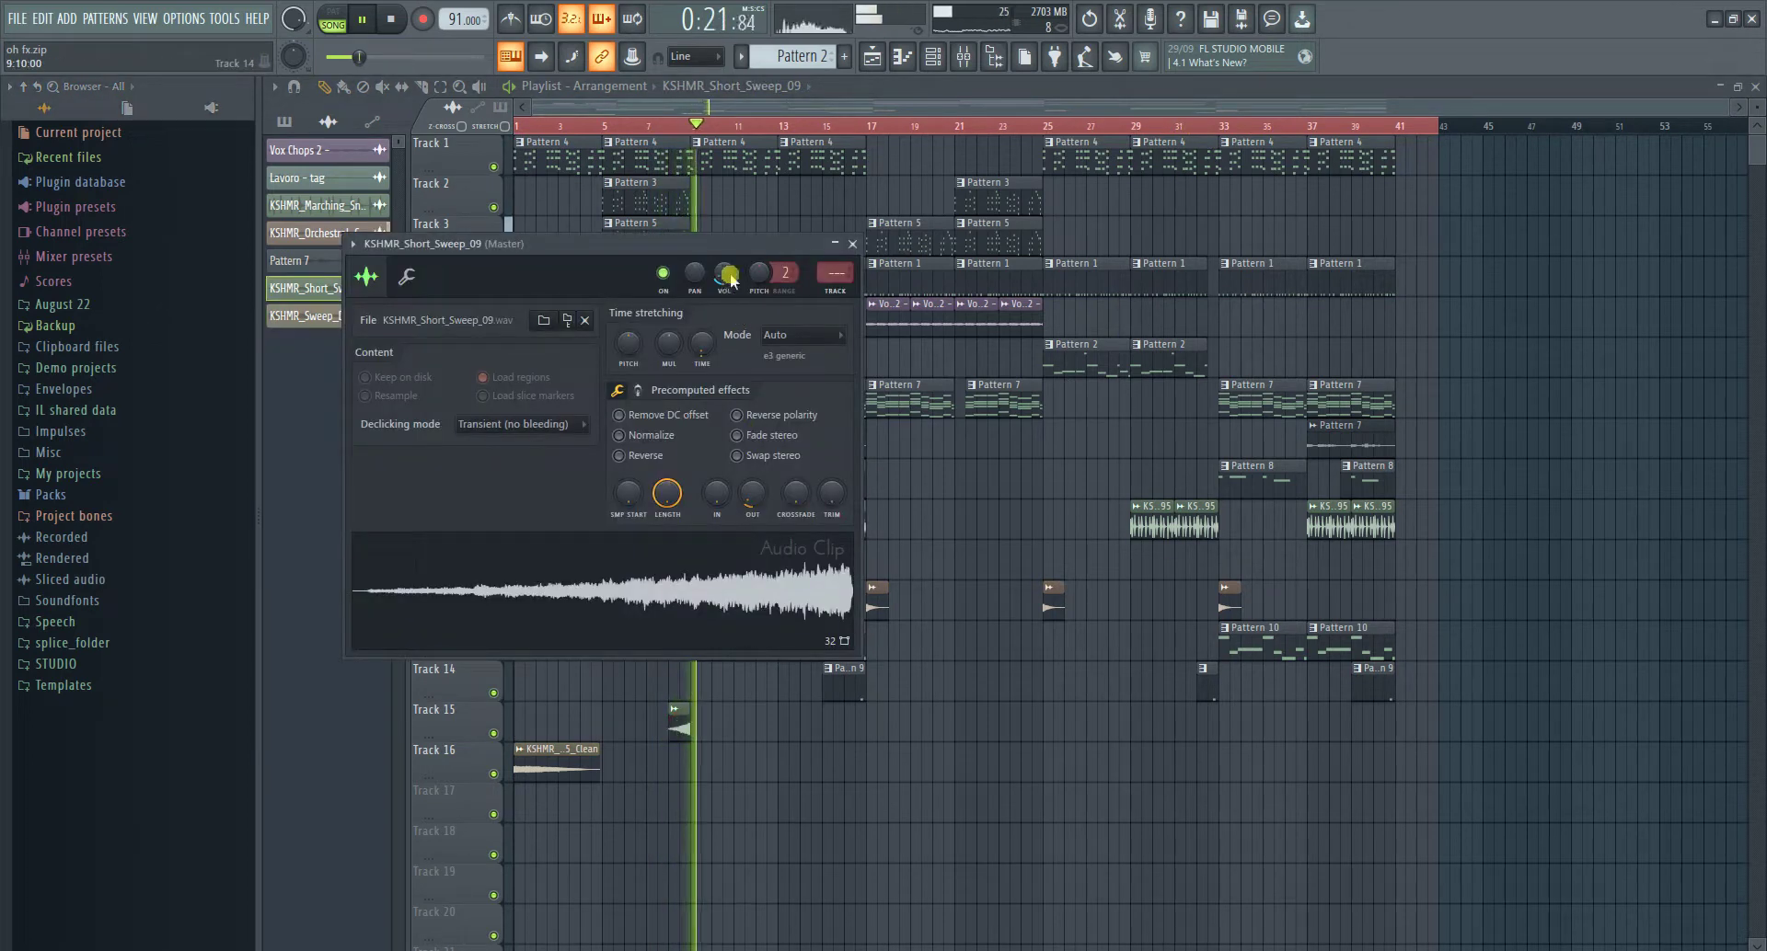
right_click(1025, 737)
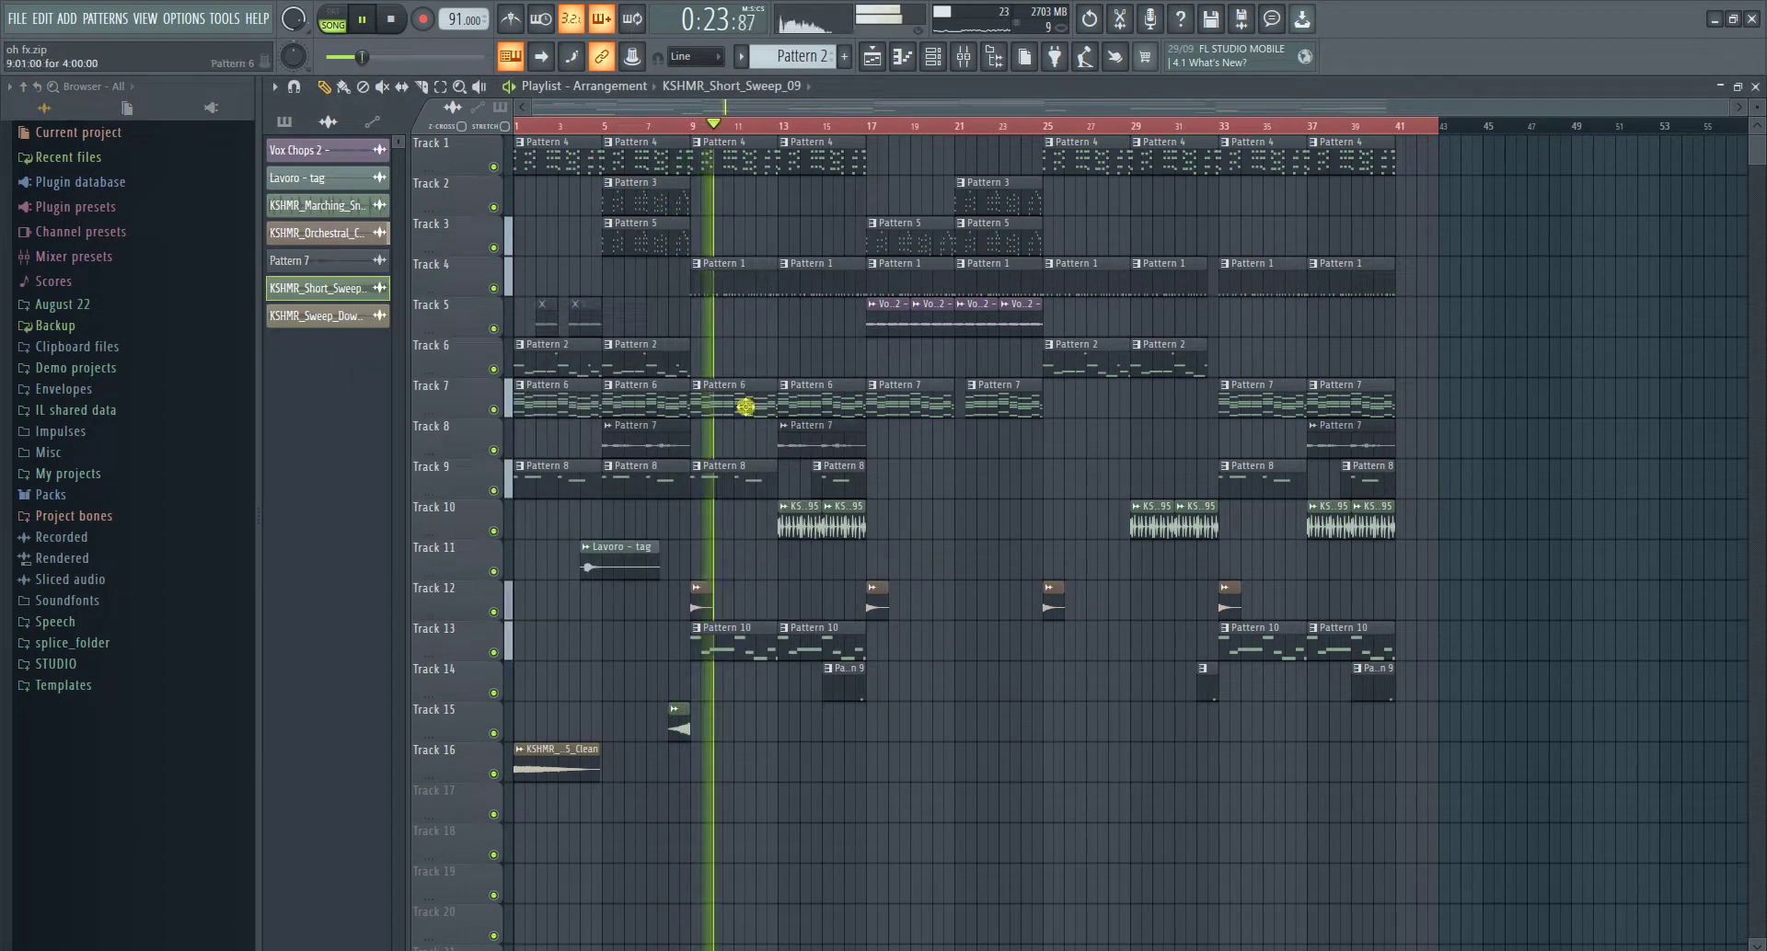
- Route the MiniGrand channel of the Pattern 6 clip on Track 7 to mixer track 1
double_click(743, 405)
click(928, 57)
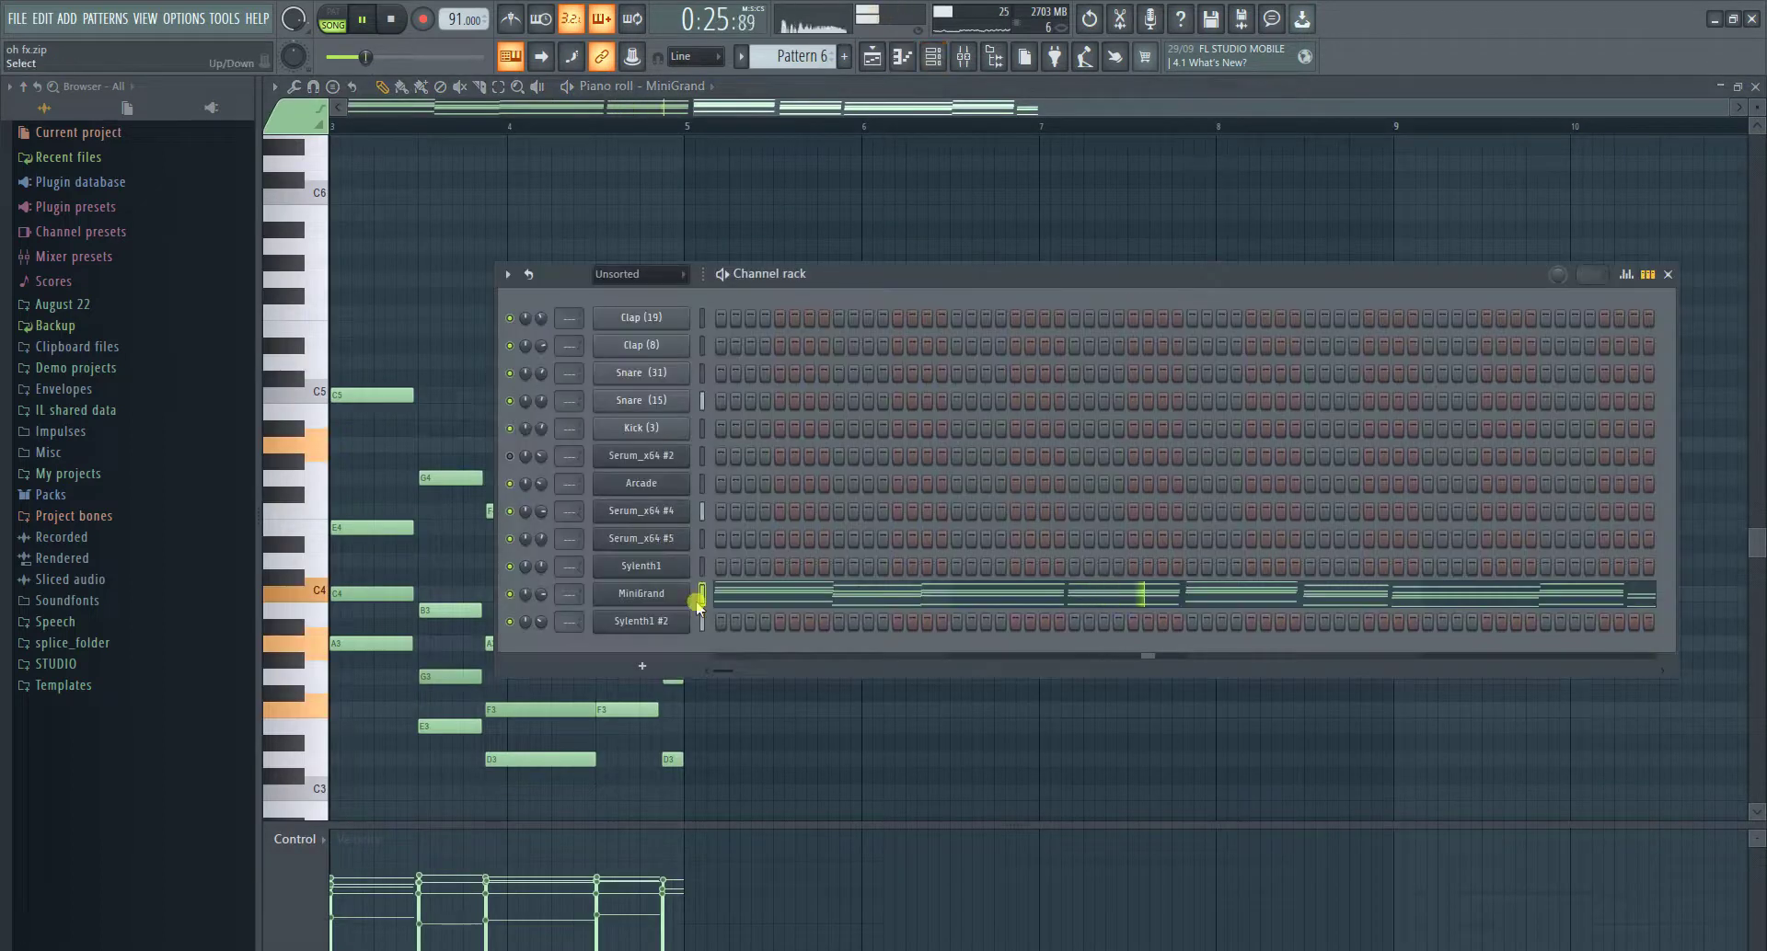
key(ctrl+l)
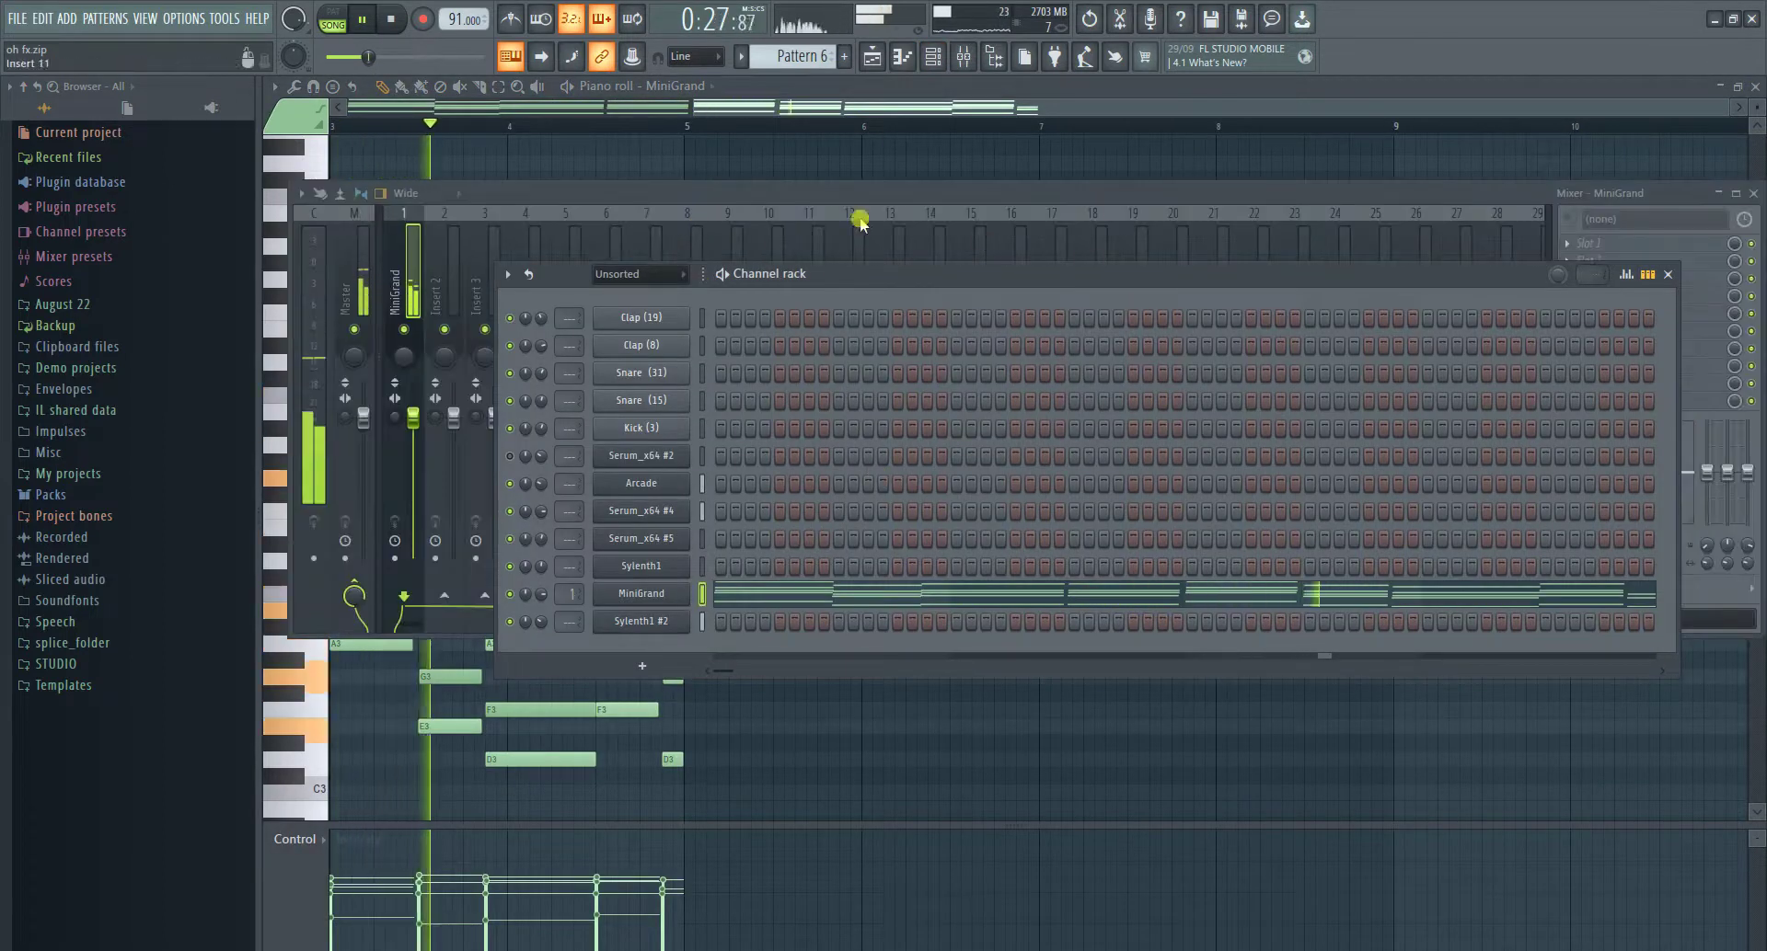
- Add Fruity Parametric EQ 2 to slot 1 of the MiniGrand mixer track and make band 1 a high-pass that cuts the lows
click(1587, 243)
click(1302, 635)
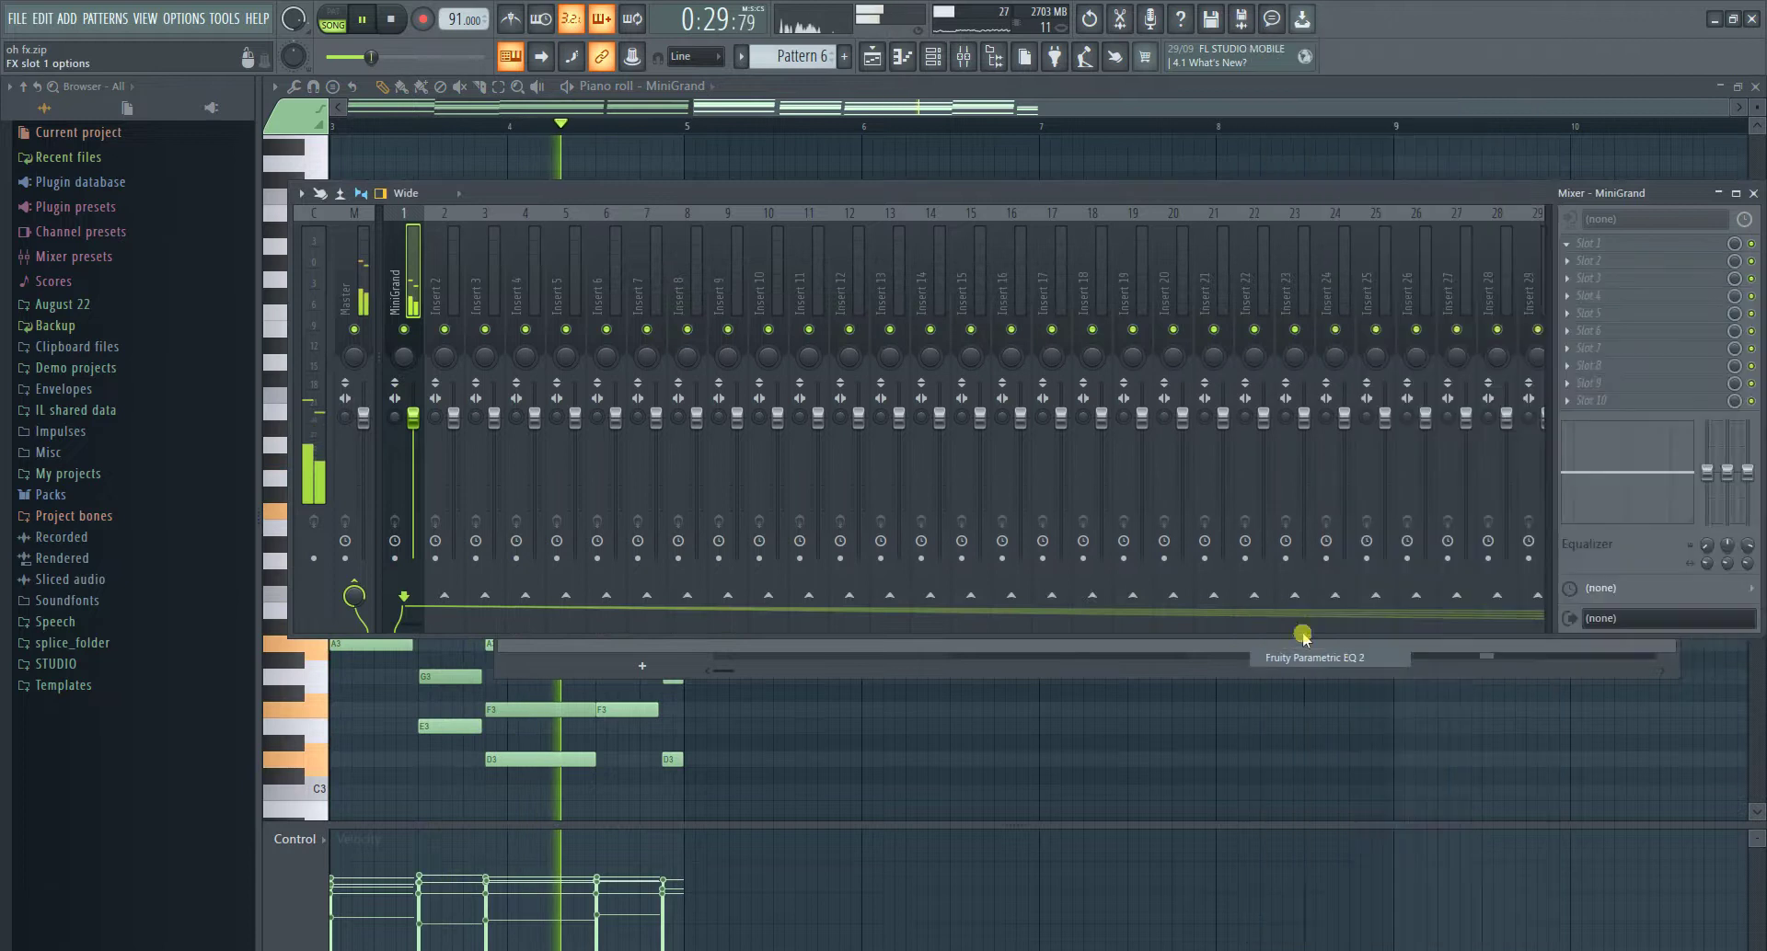
scroll(876, 288, down, 2)
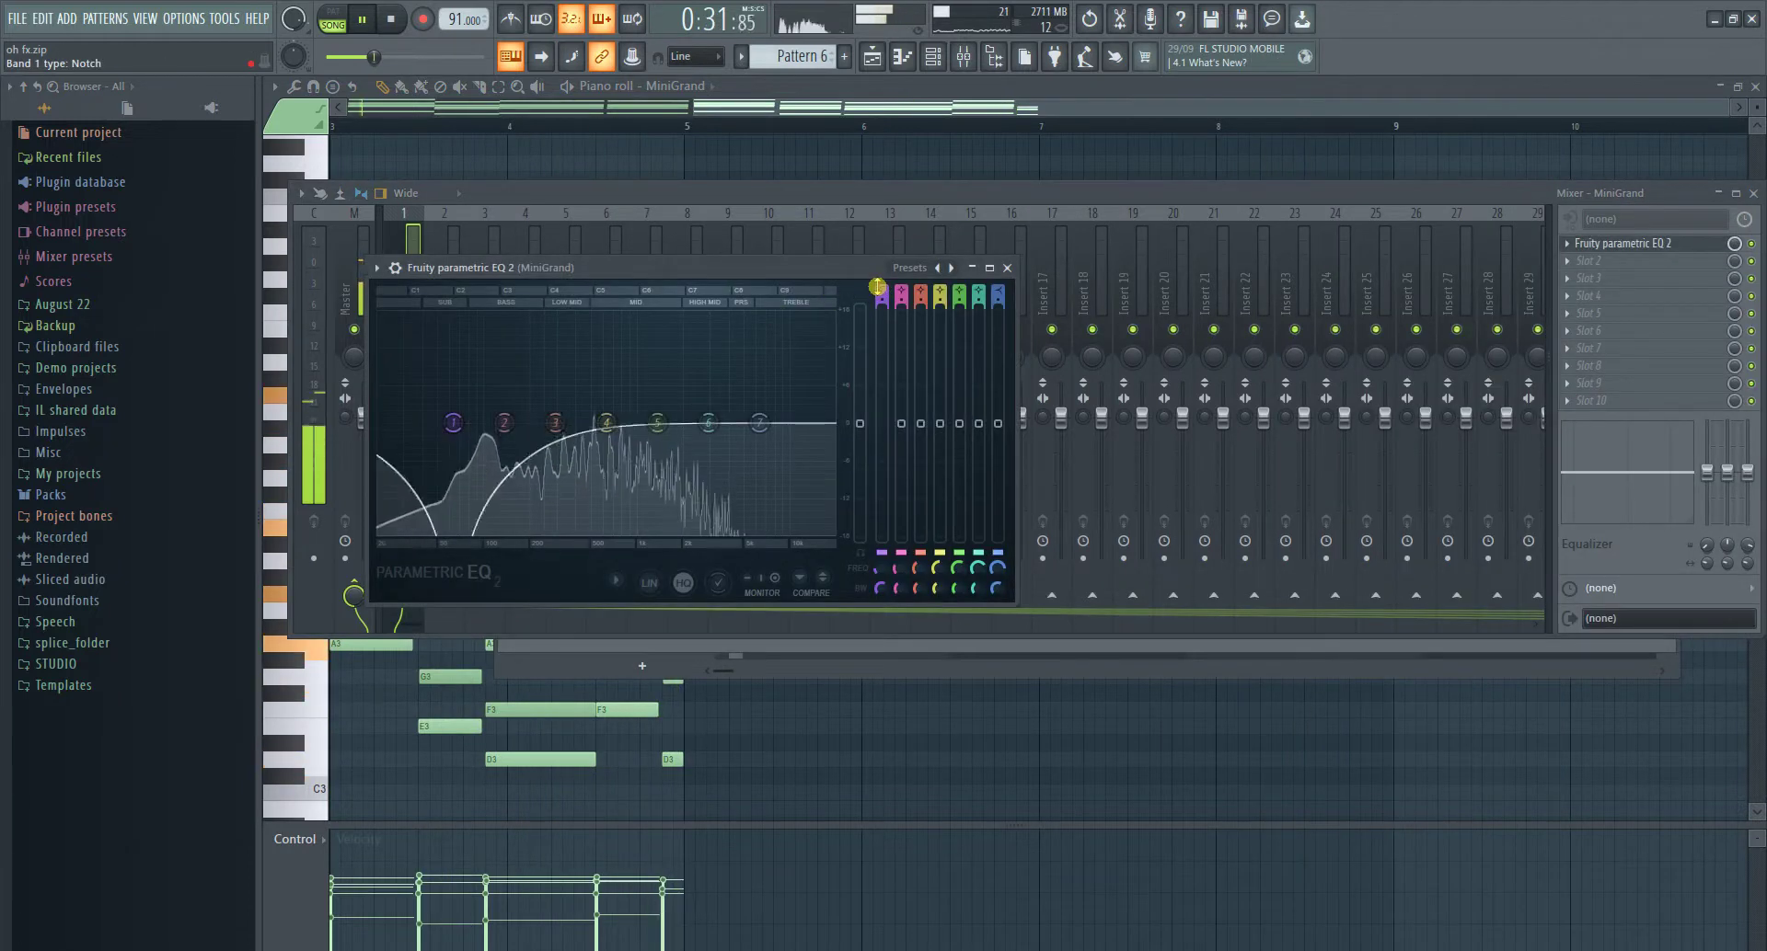
drag(453, 423, 483, 422)
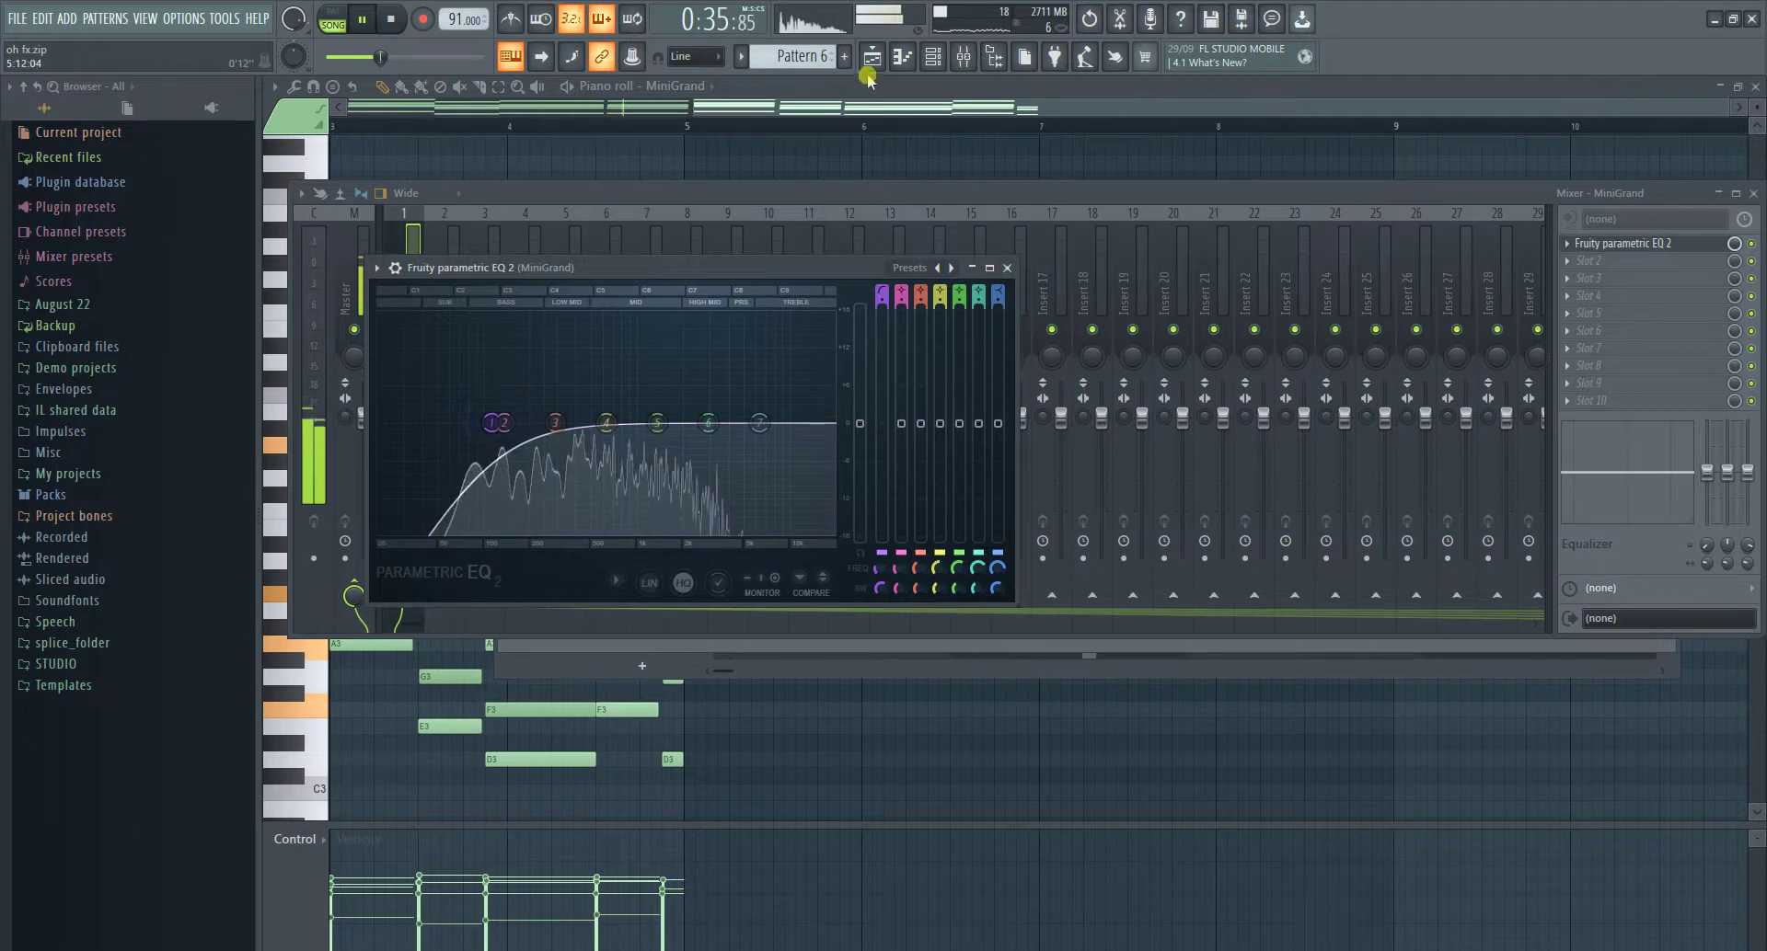
- Route the Kick (3) channel of Pattern 1 to mixer track 2 and lower that track's volume to about 81%
click(872, 56)
click(751, 284)
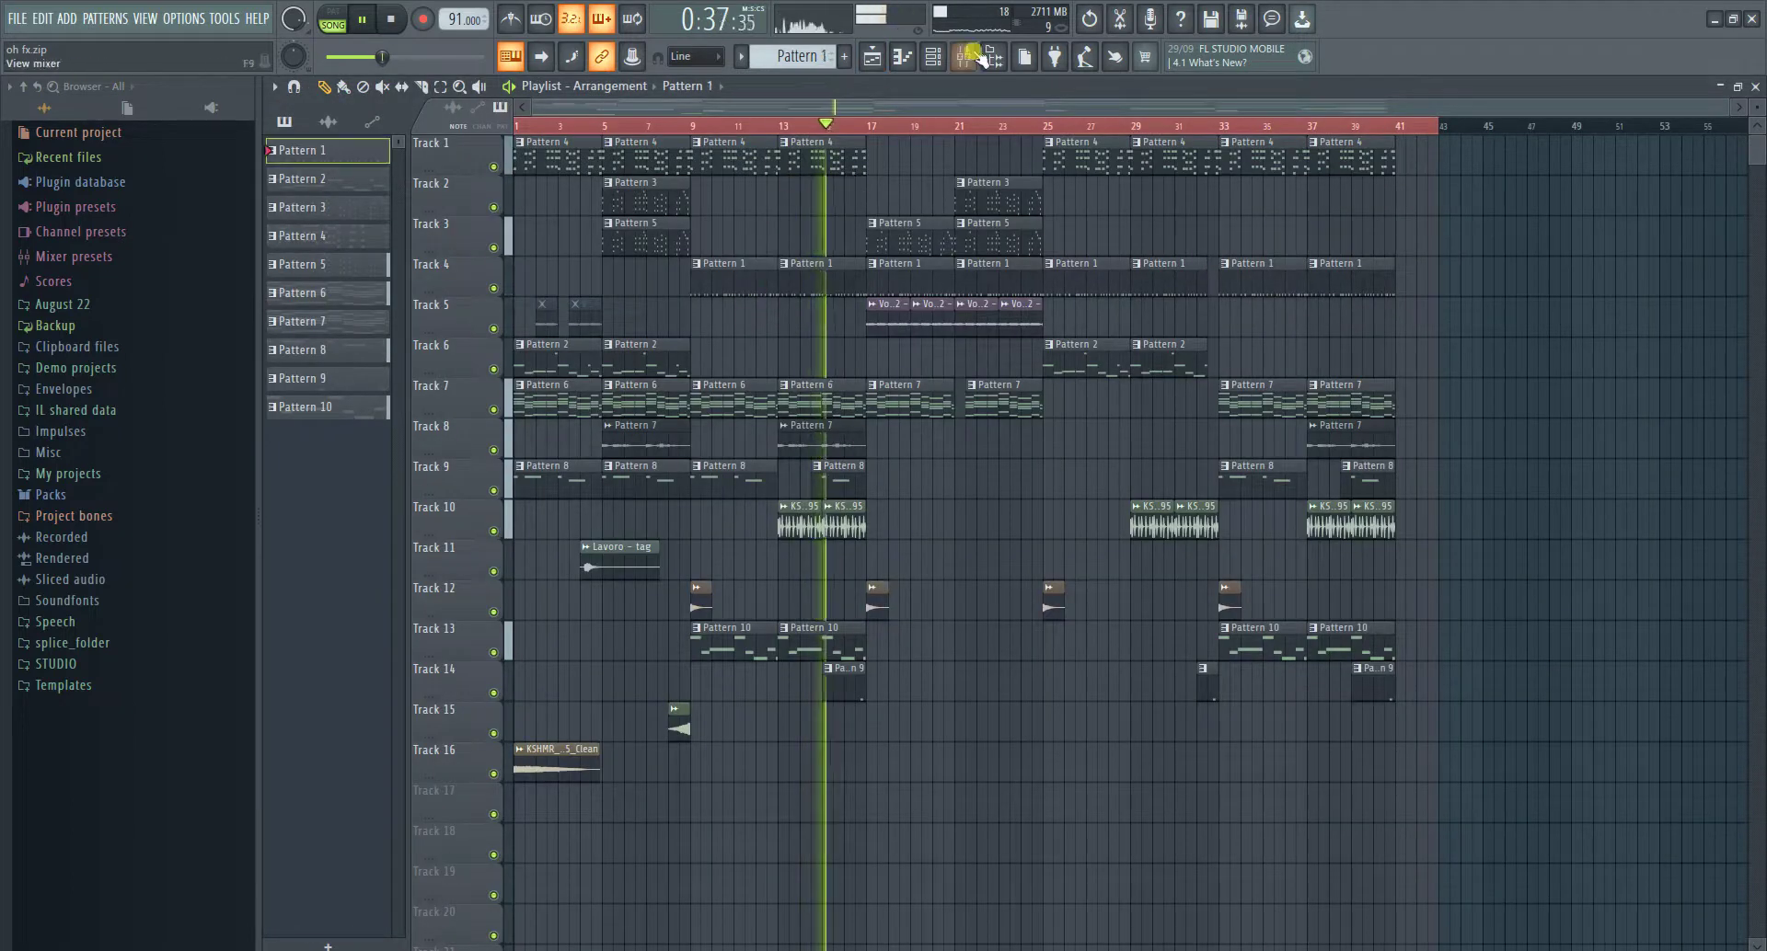
click(929, 62)
click(662, 426)
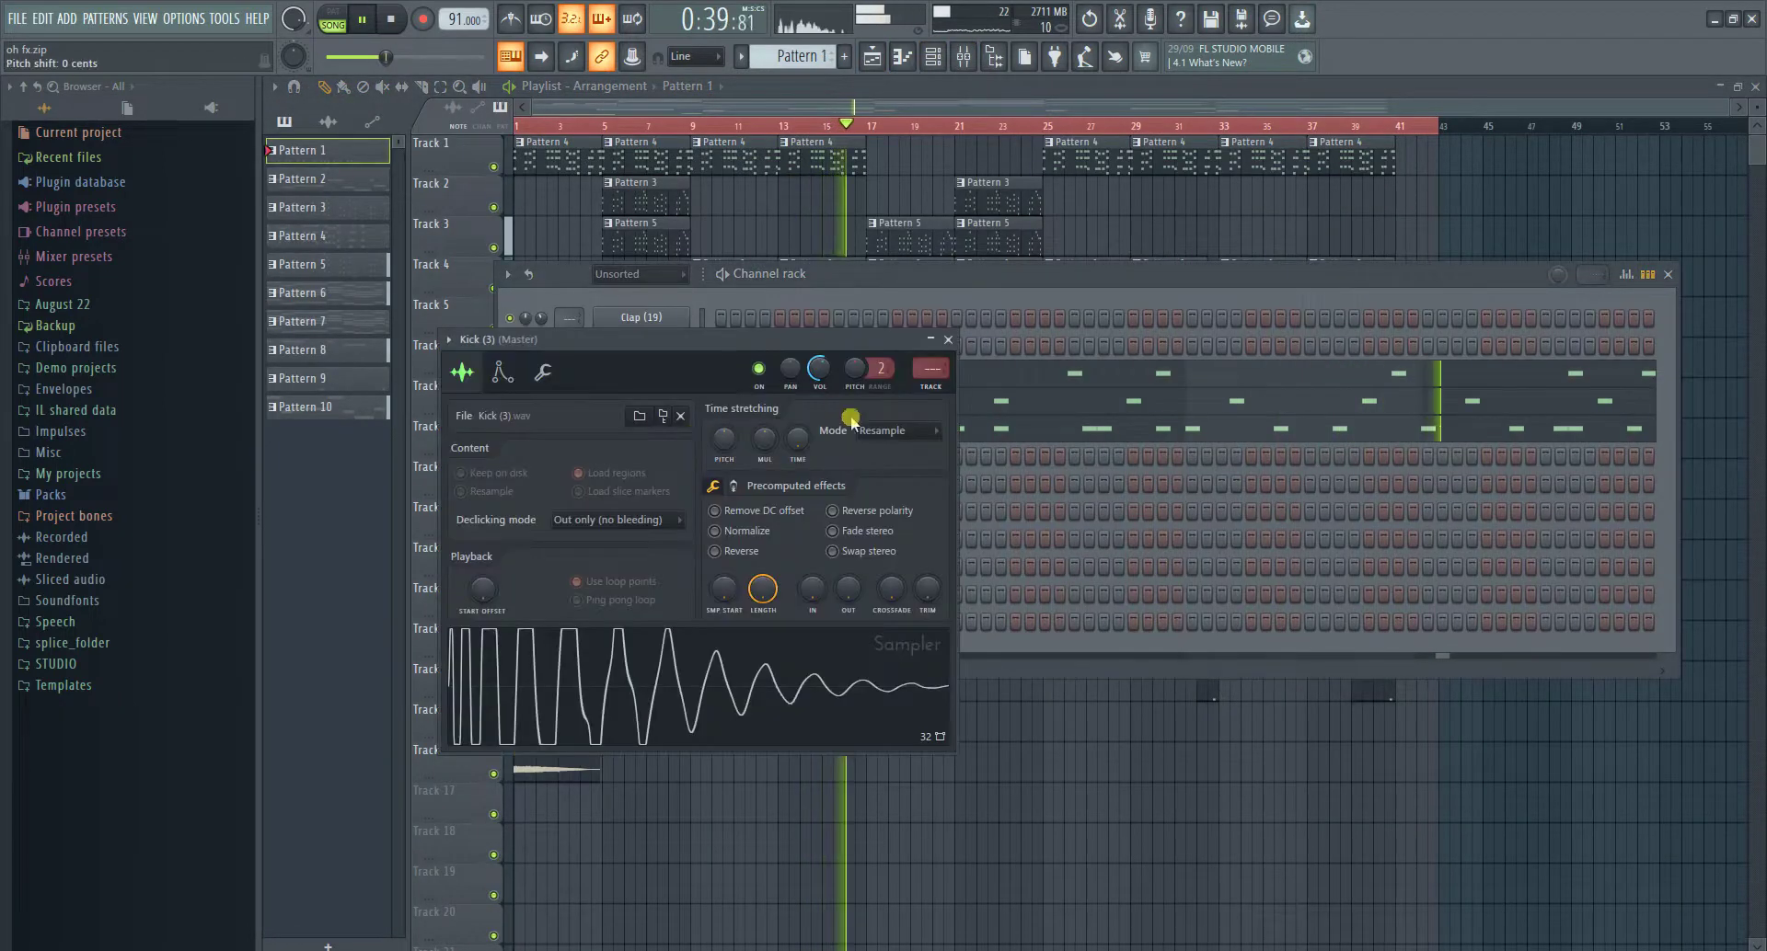
key(ctrl+l)
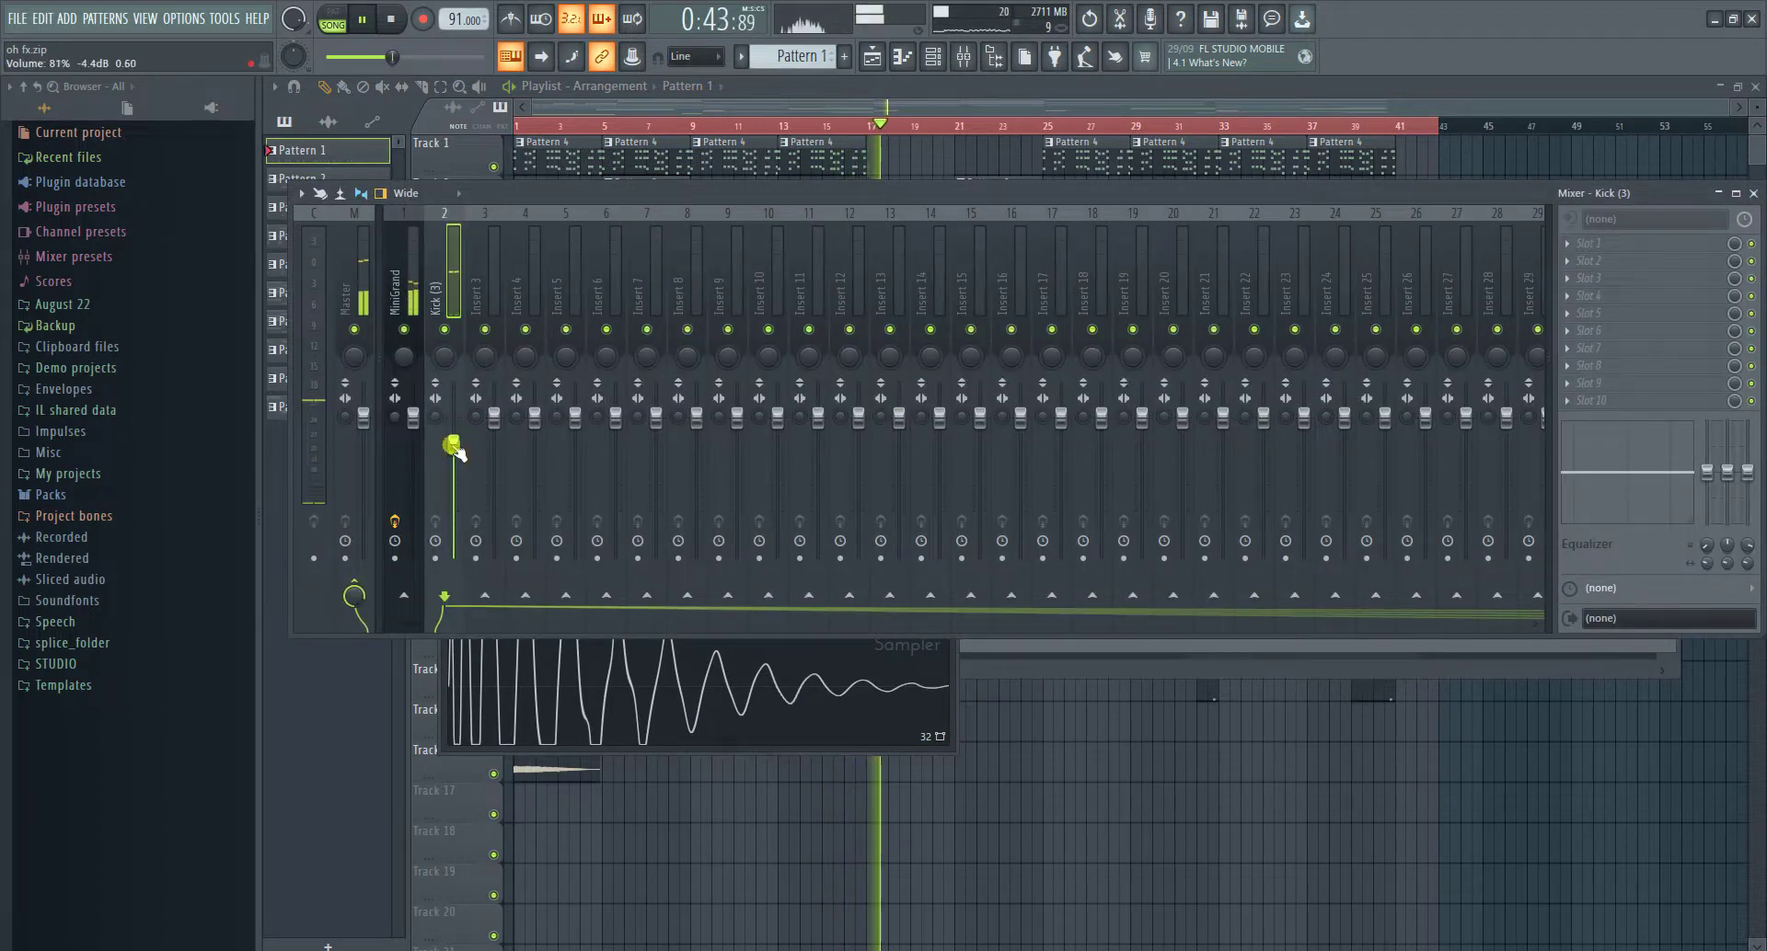
click(874, 57)
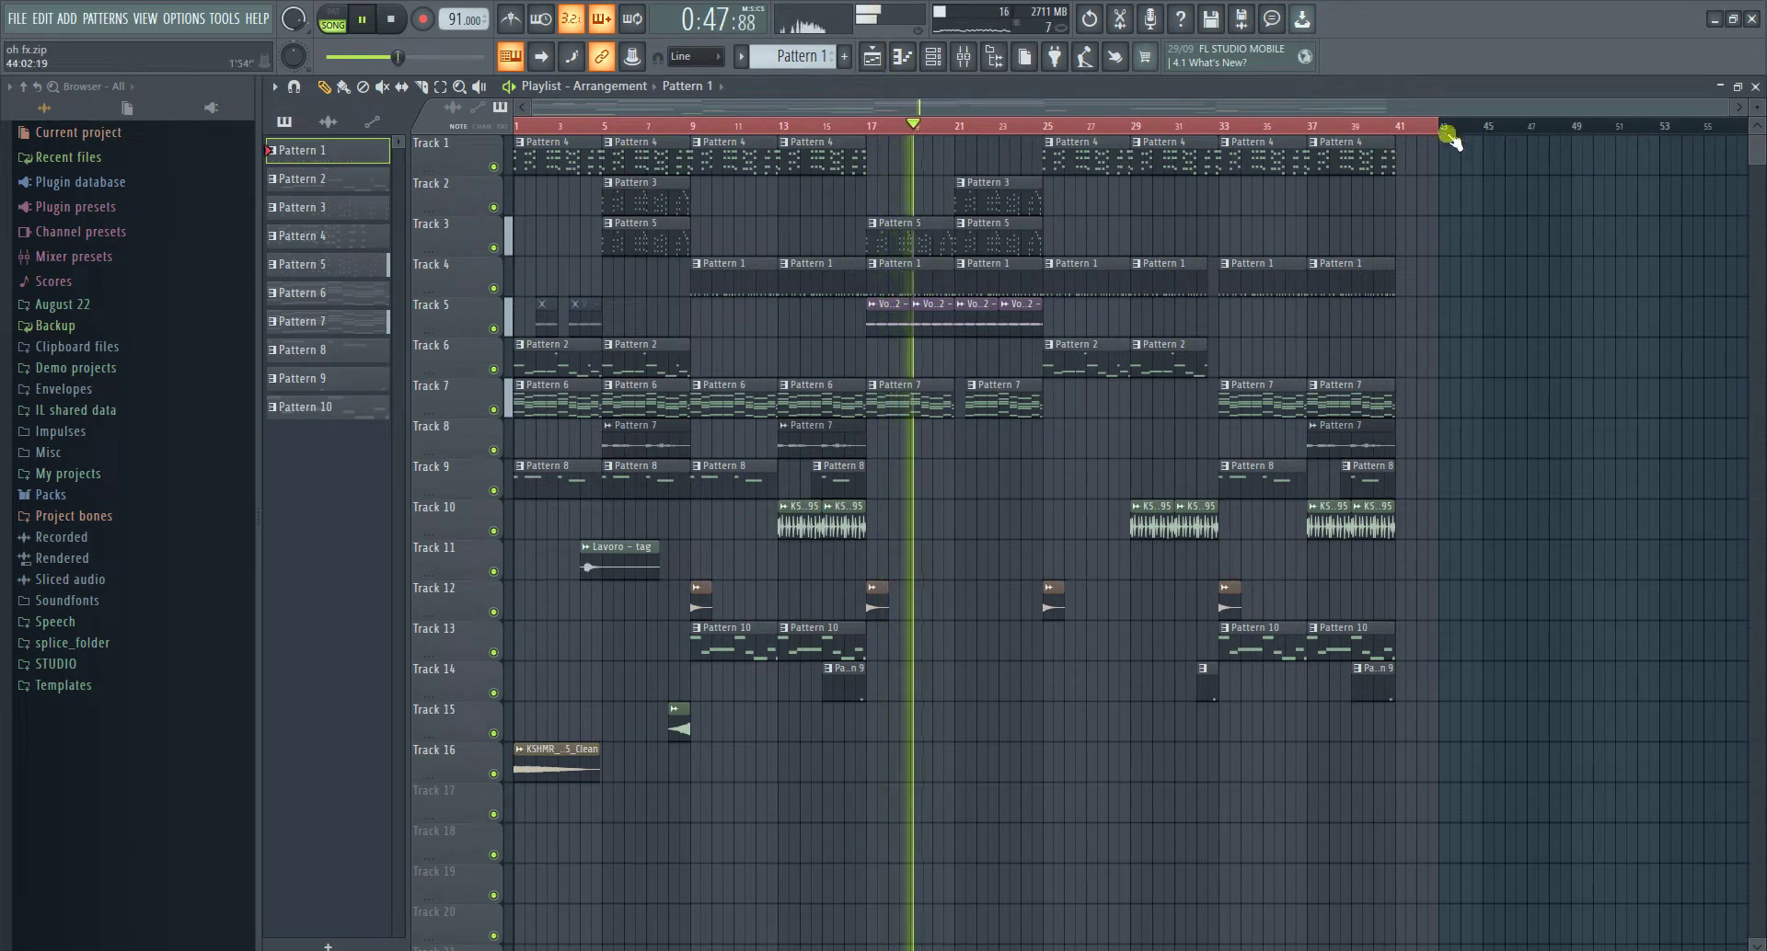
- Limit the playlist's playback loop to bars 17 to 25
drag(1422, 129, 1040, 125)
right_click(983, 530)
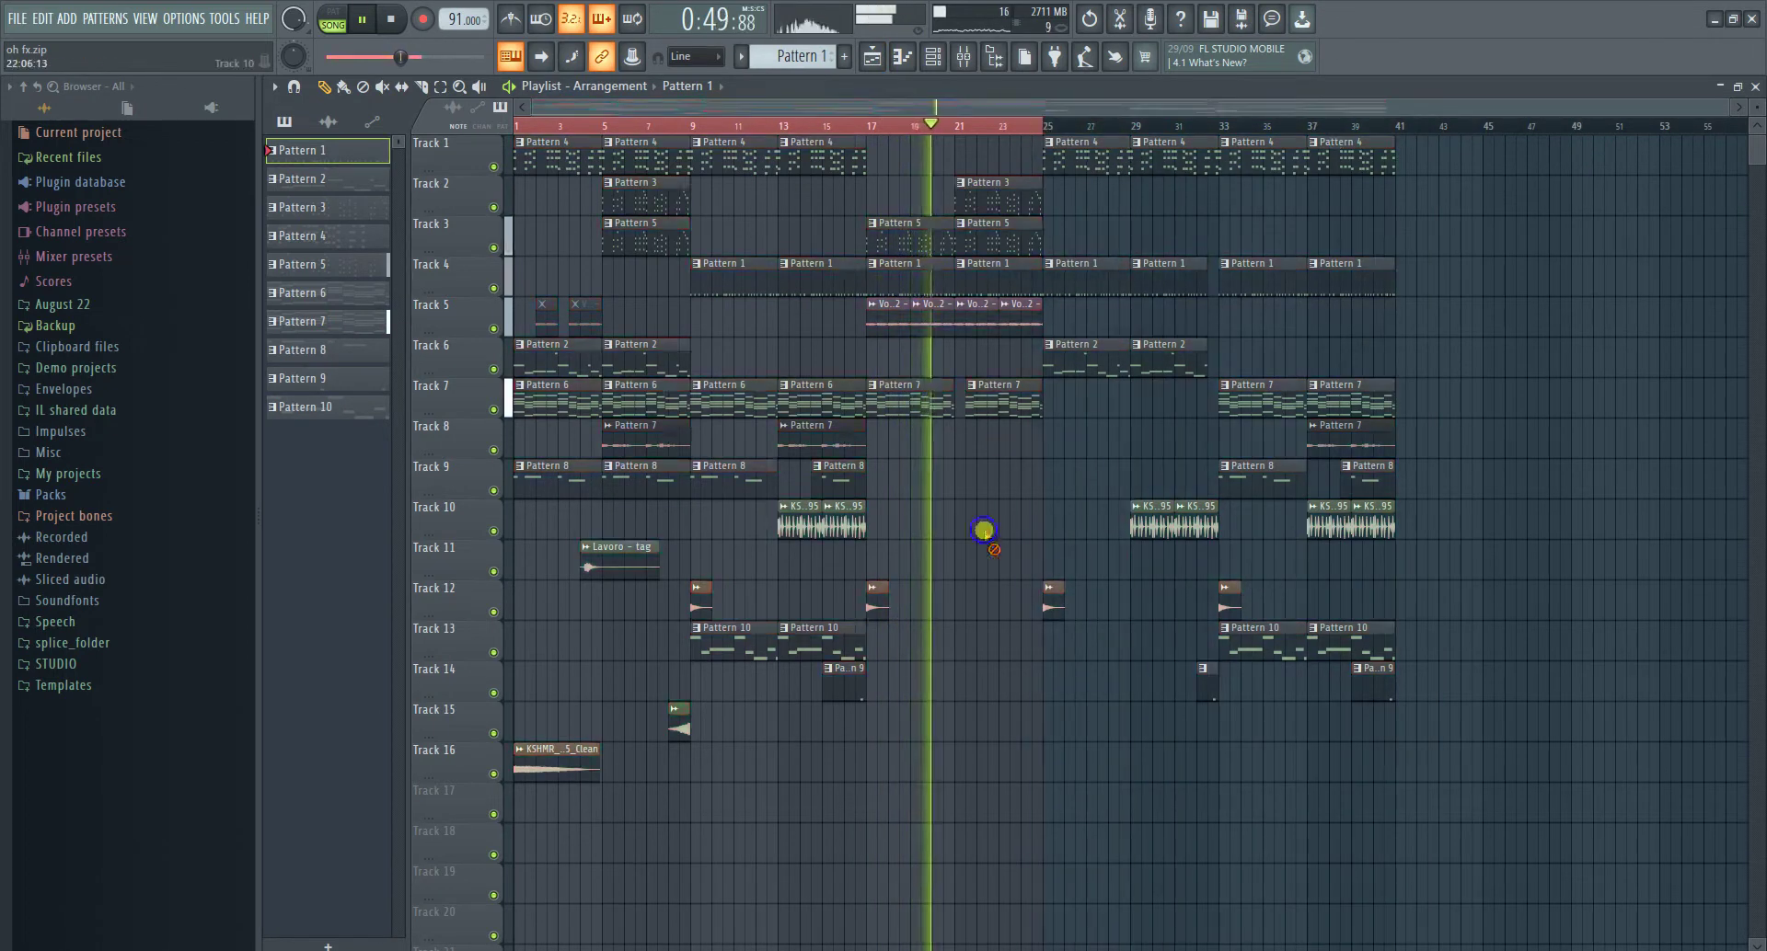
click(1740, 106)
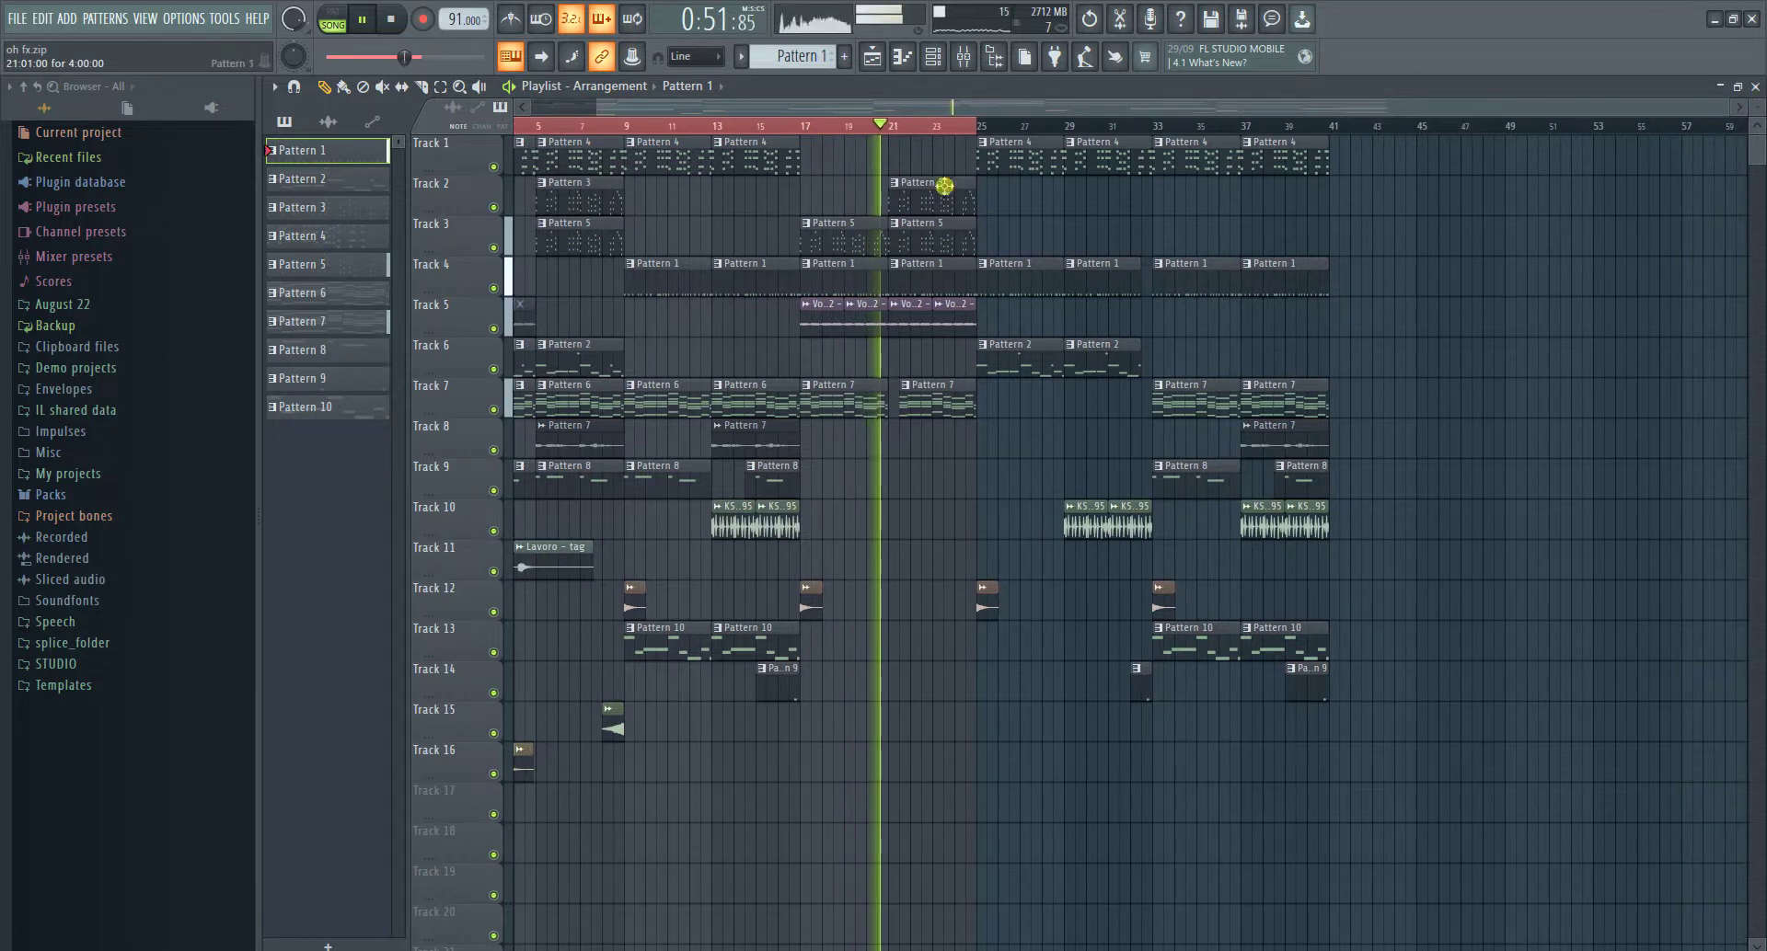
drag(535, 125, 802, 143)
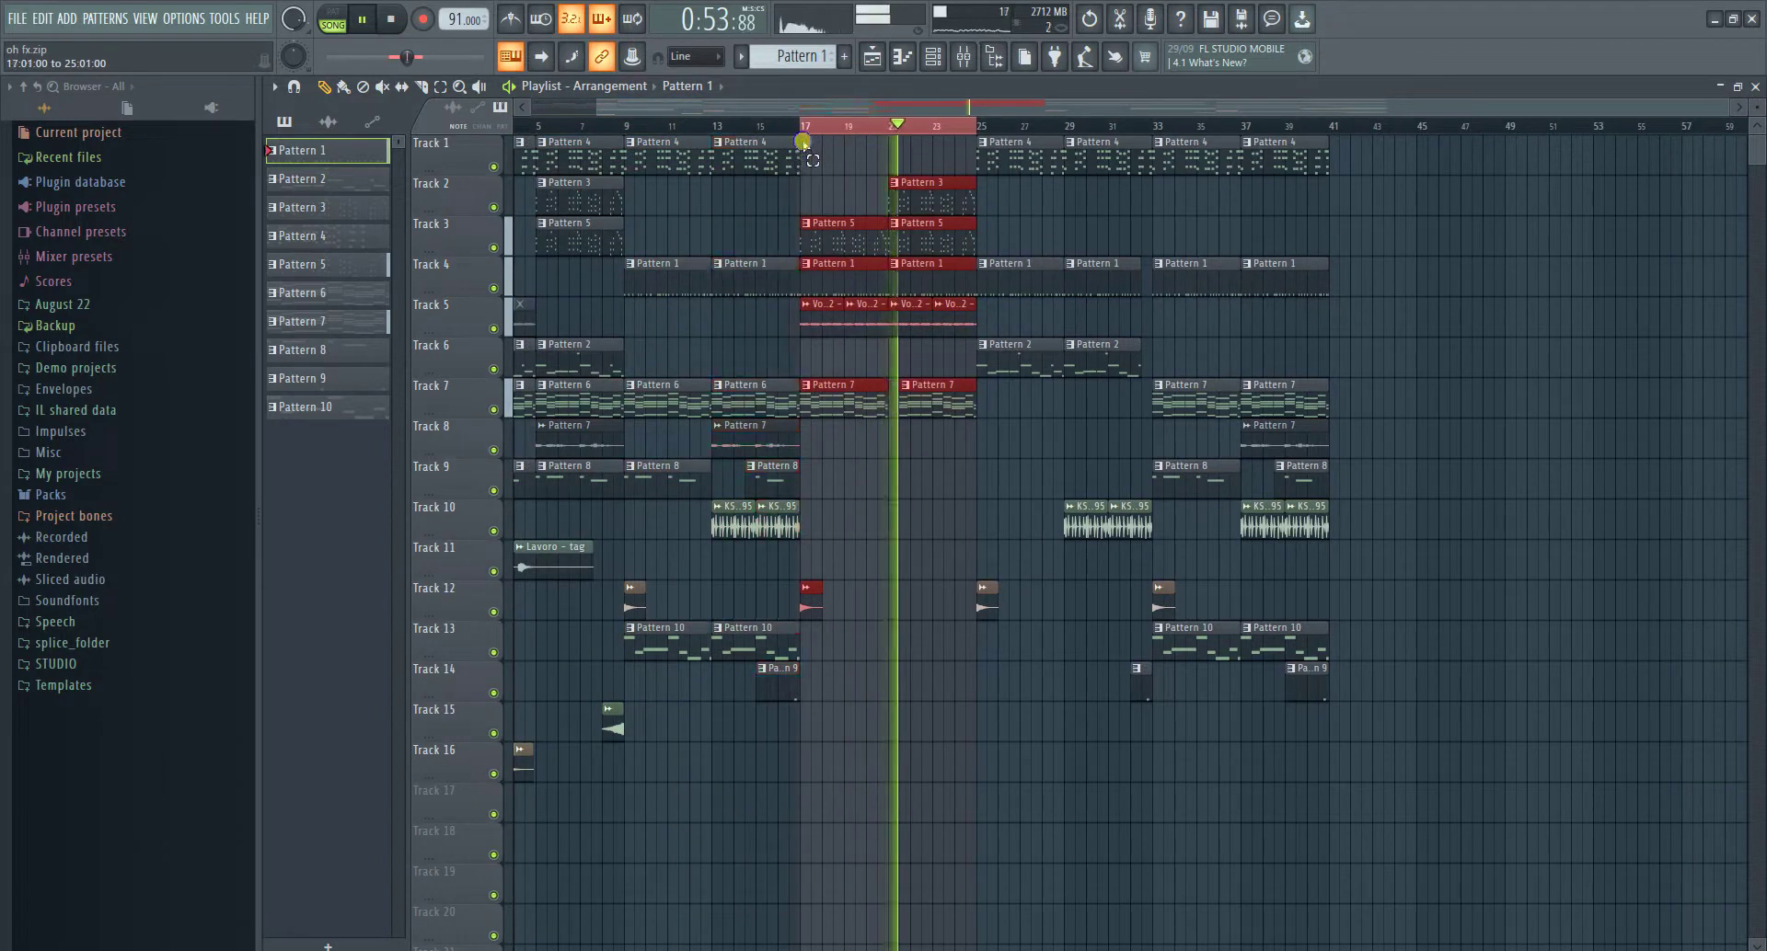
click(862, 539)
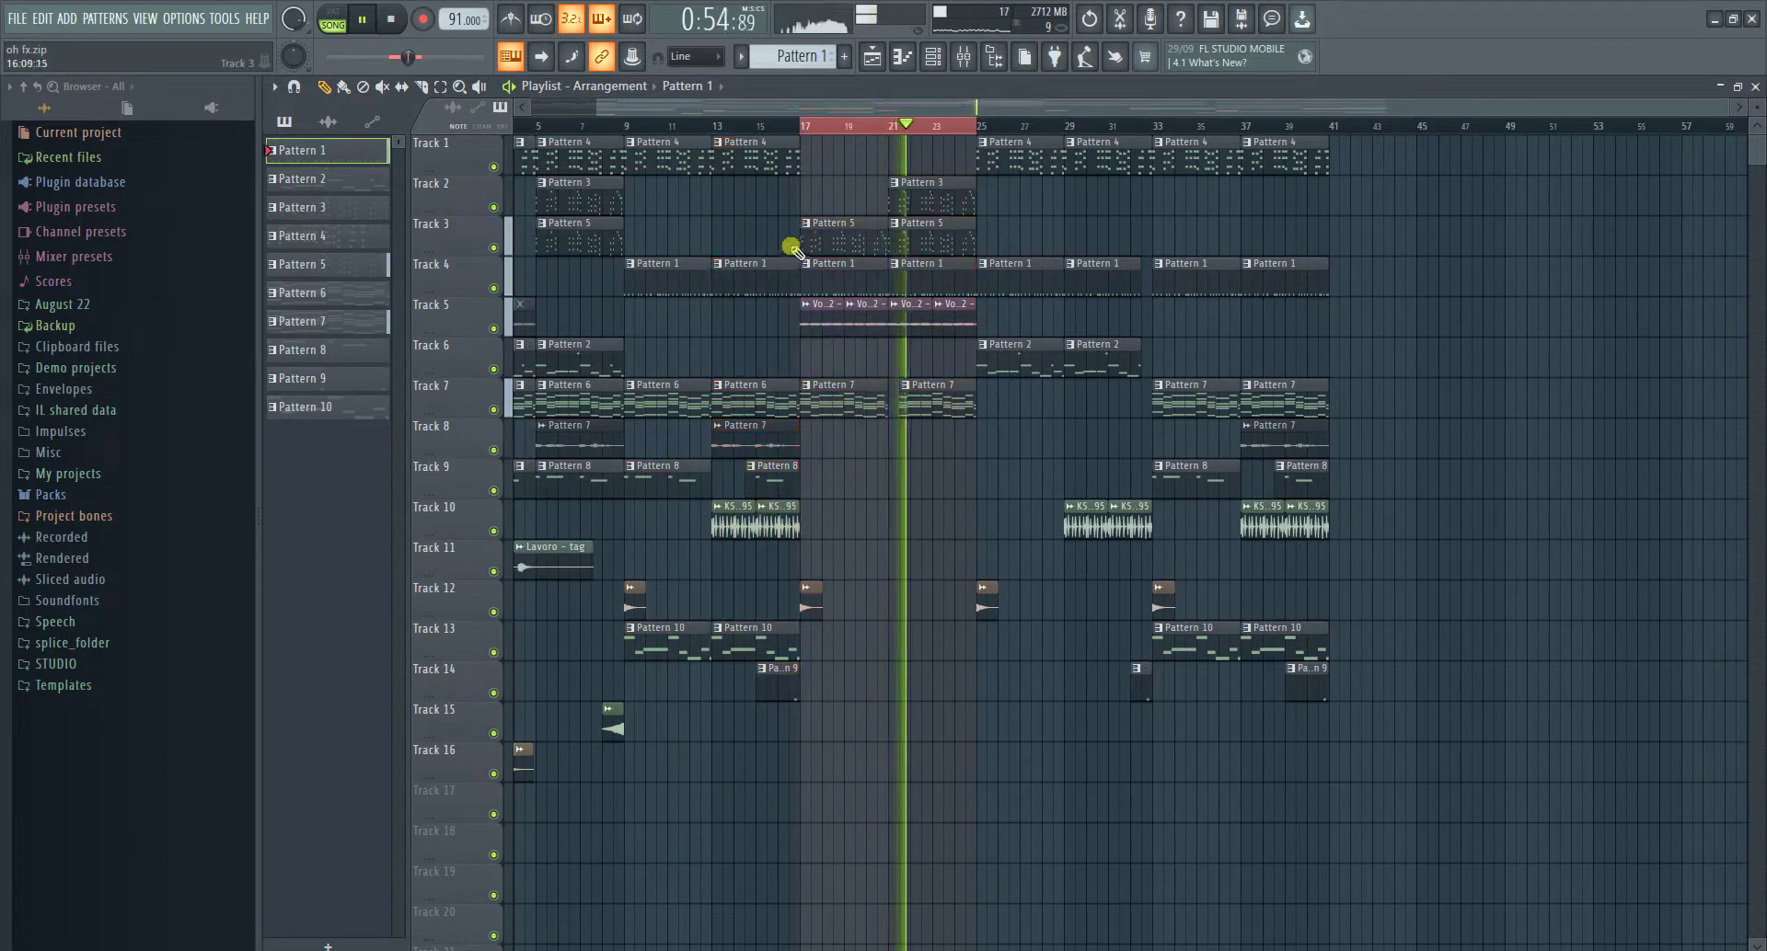
- Find the Shaker 10 sample among the recent files, audition it and place it at bar 17 on Track 16
click(118, 663)
scroll(149, 228, up, 5)
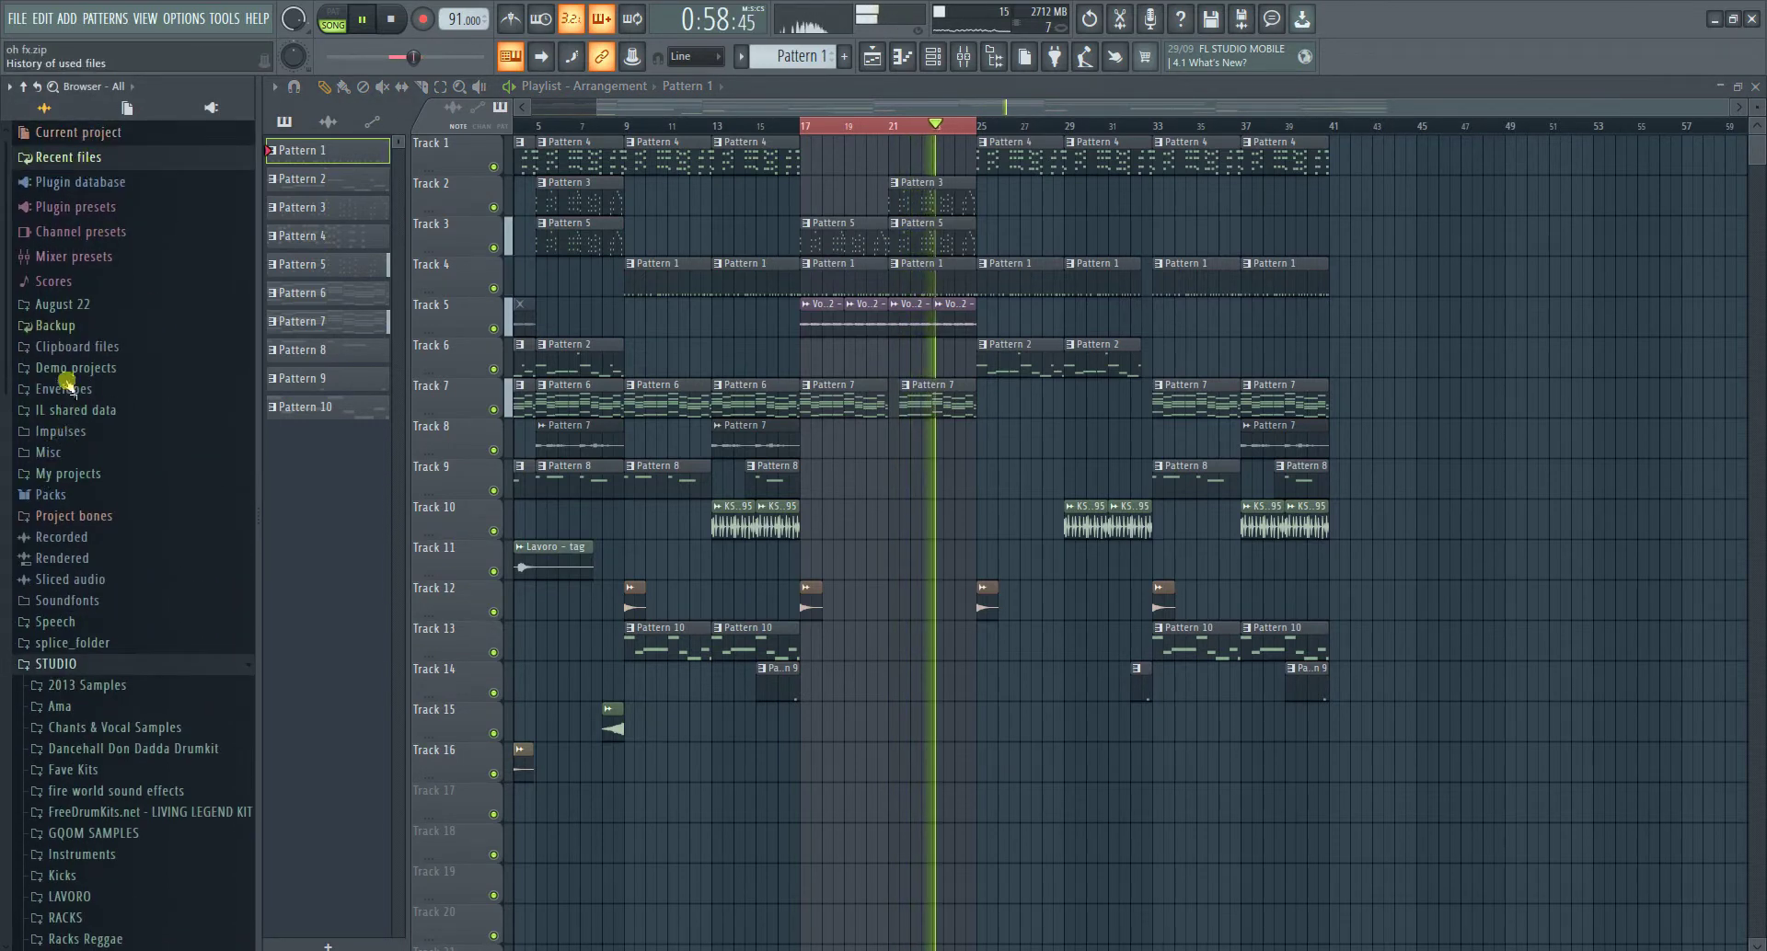
click(69, 301)
scroll(96, 468, down, 3)
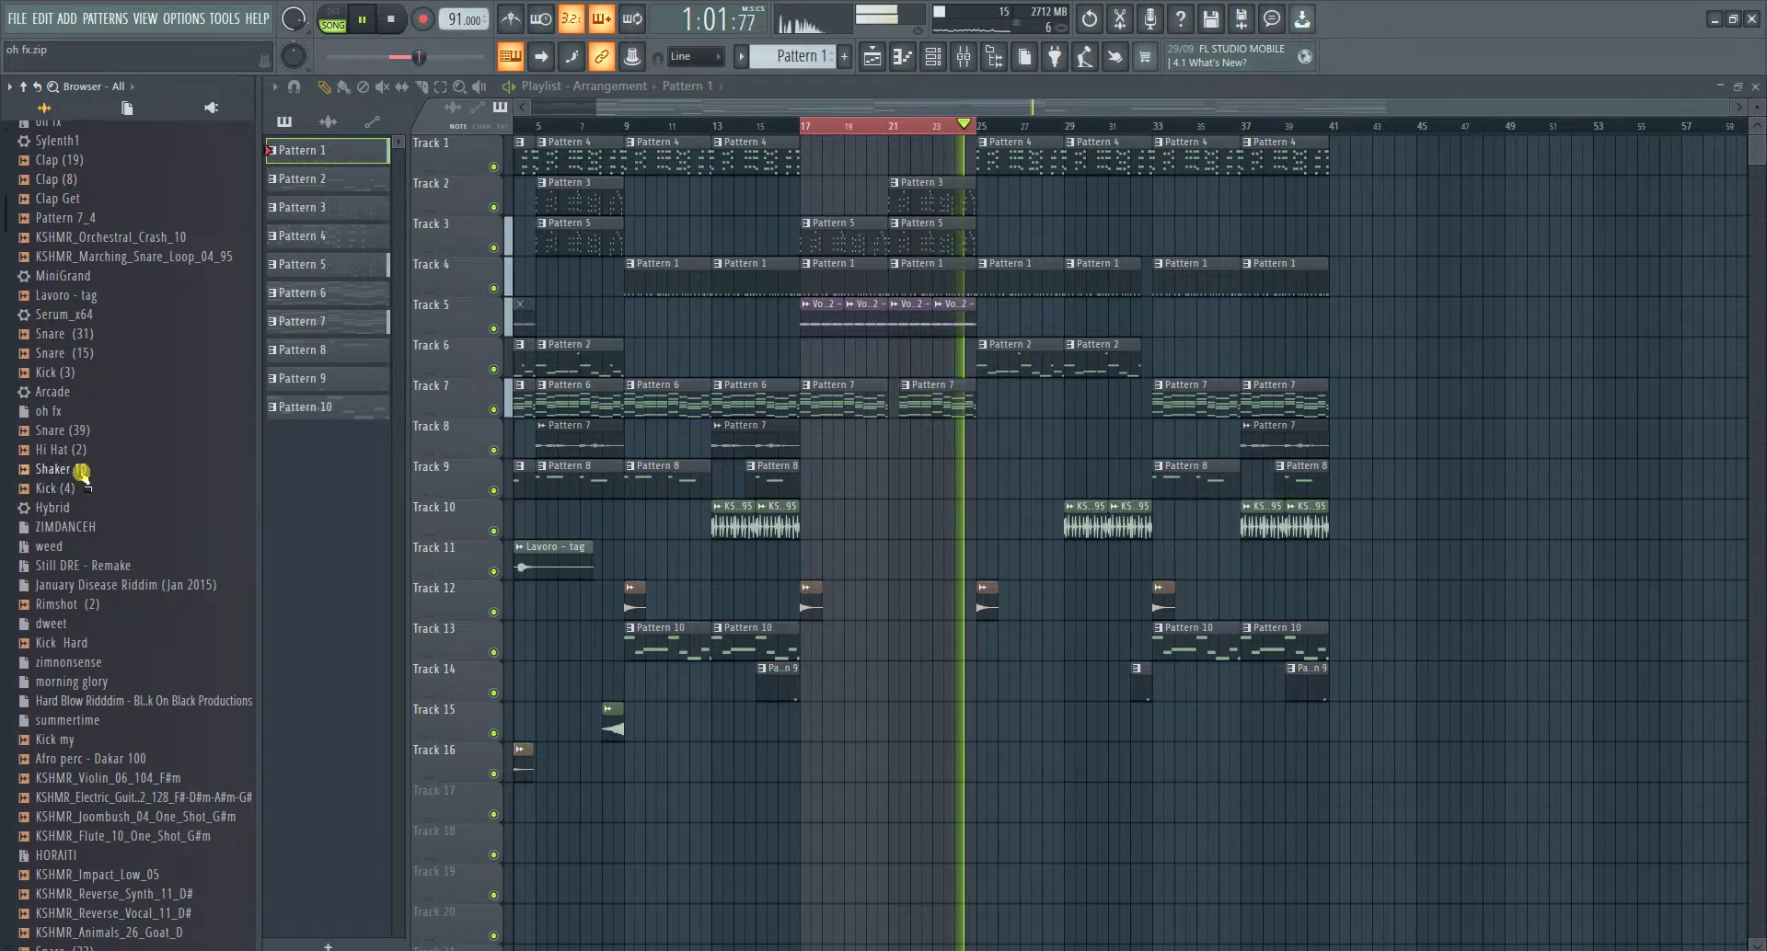
click(82, 471)
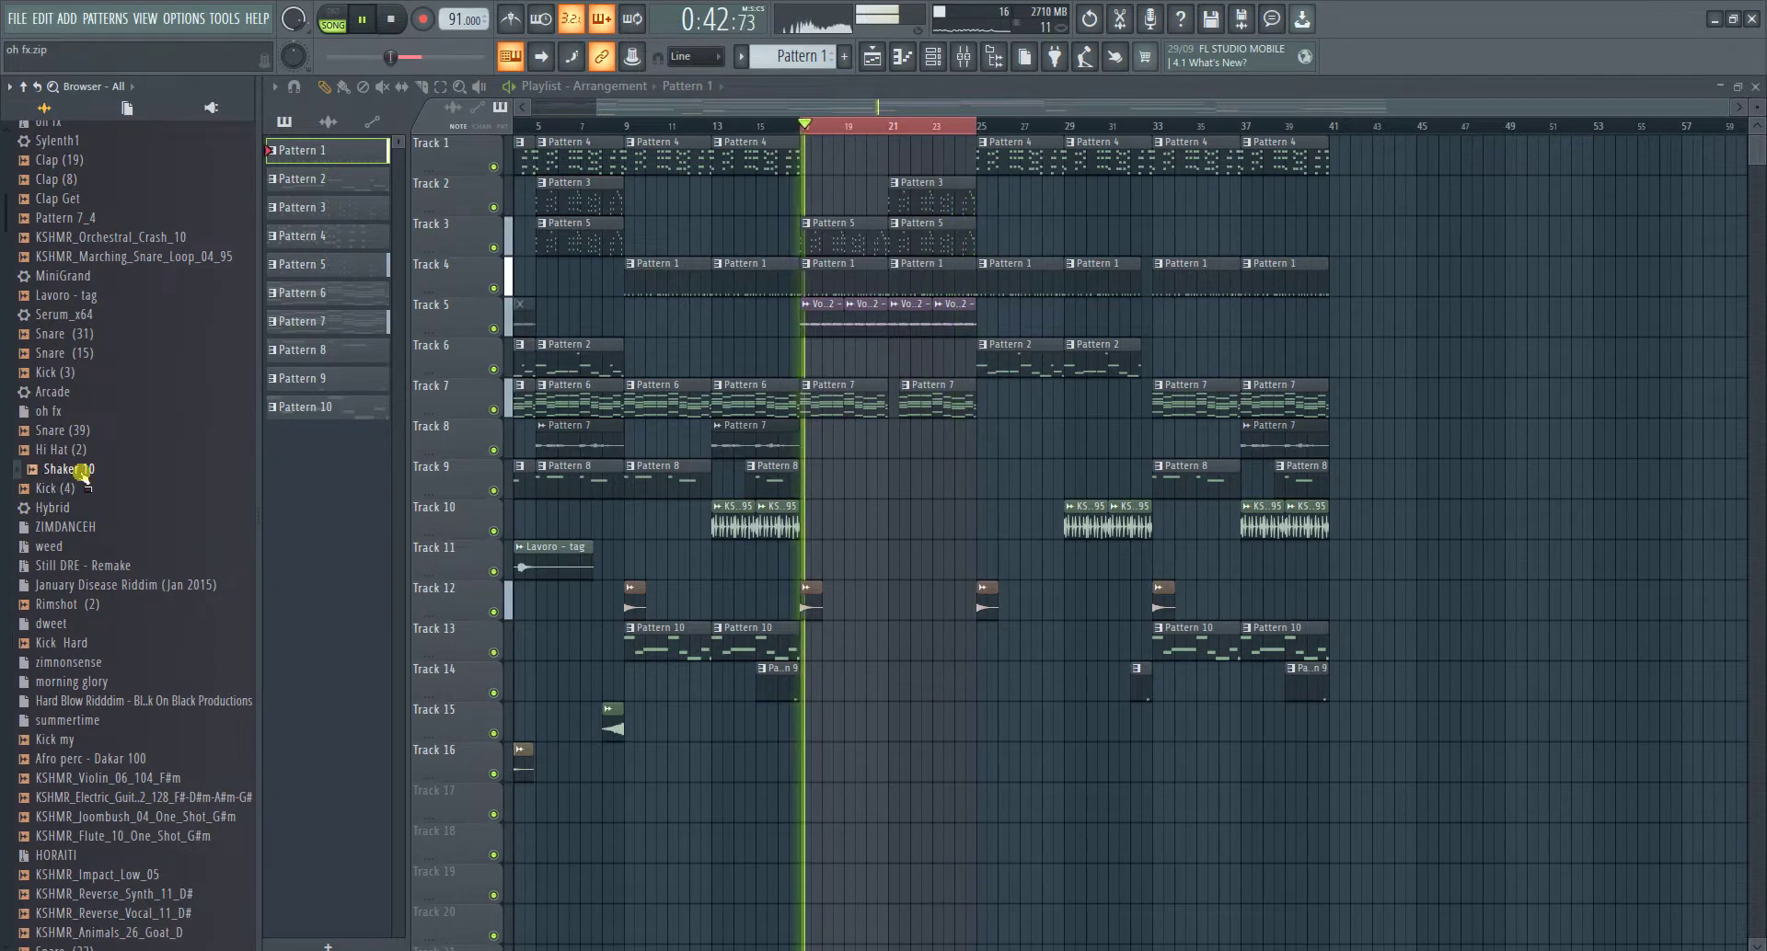
drag(82, 471, 802, 759)
- Duplicate the Shaker 10 clip on Track 16 until four copies fill bar 17
scroll(902, 118, left, 1)
scroll(904, 117, up, 3)
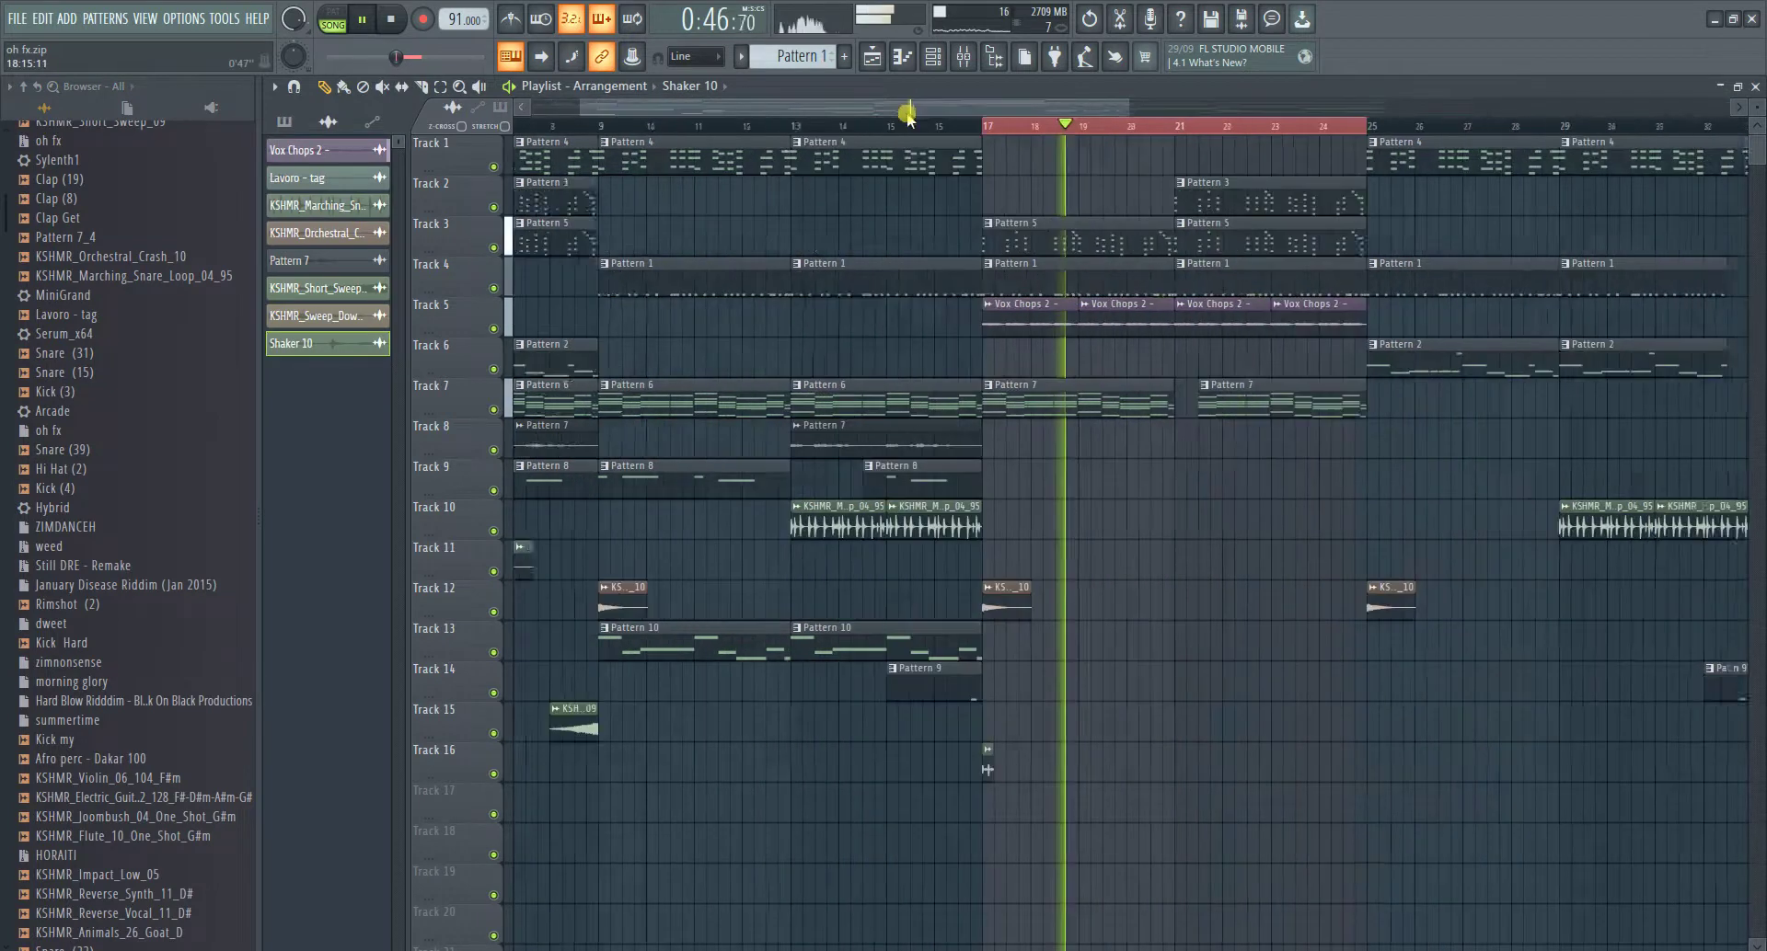
scroll(906, 115, left, 2)
drag(1427, 136, 1389, 178)
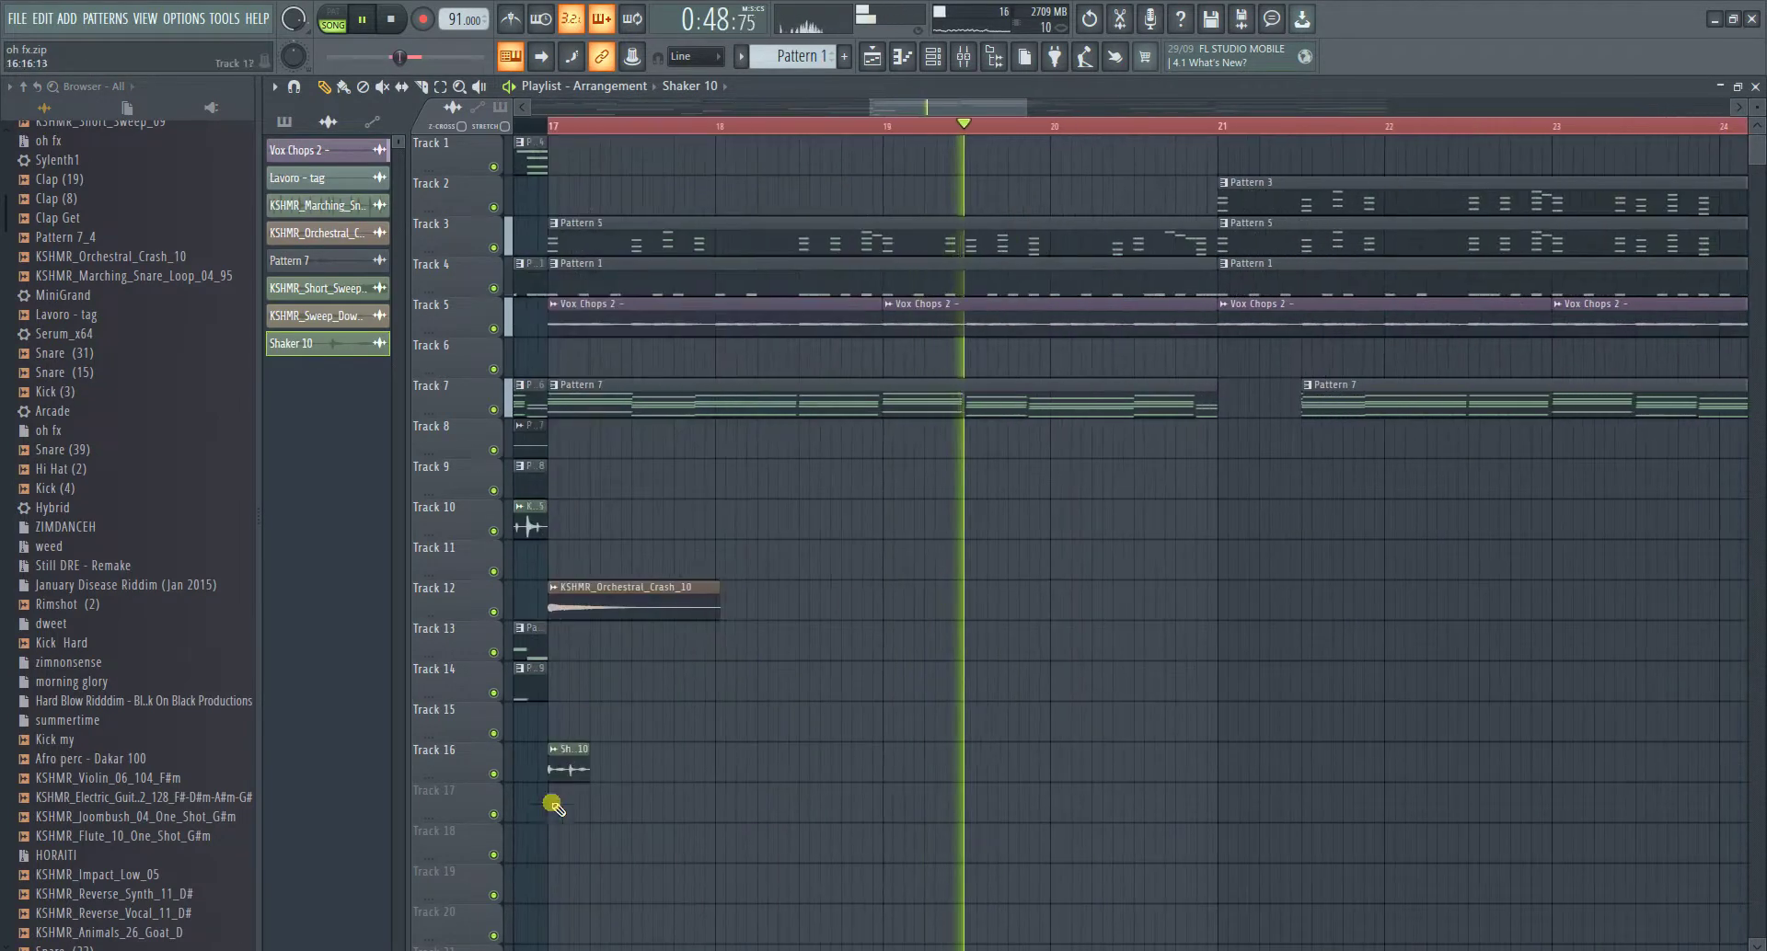
click(593, 766)
ctrl+drag(554, 773, 653, 760)
double_click(653, 760)
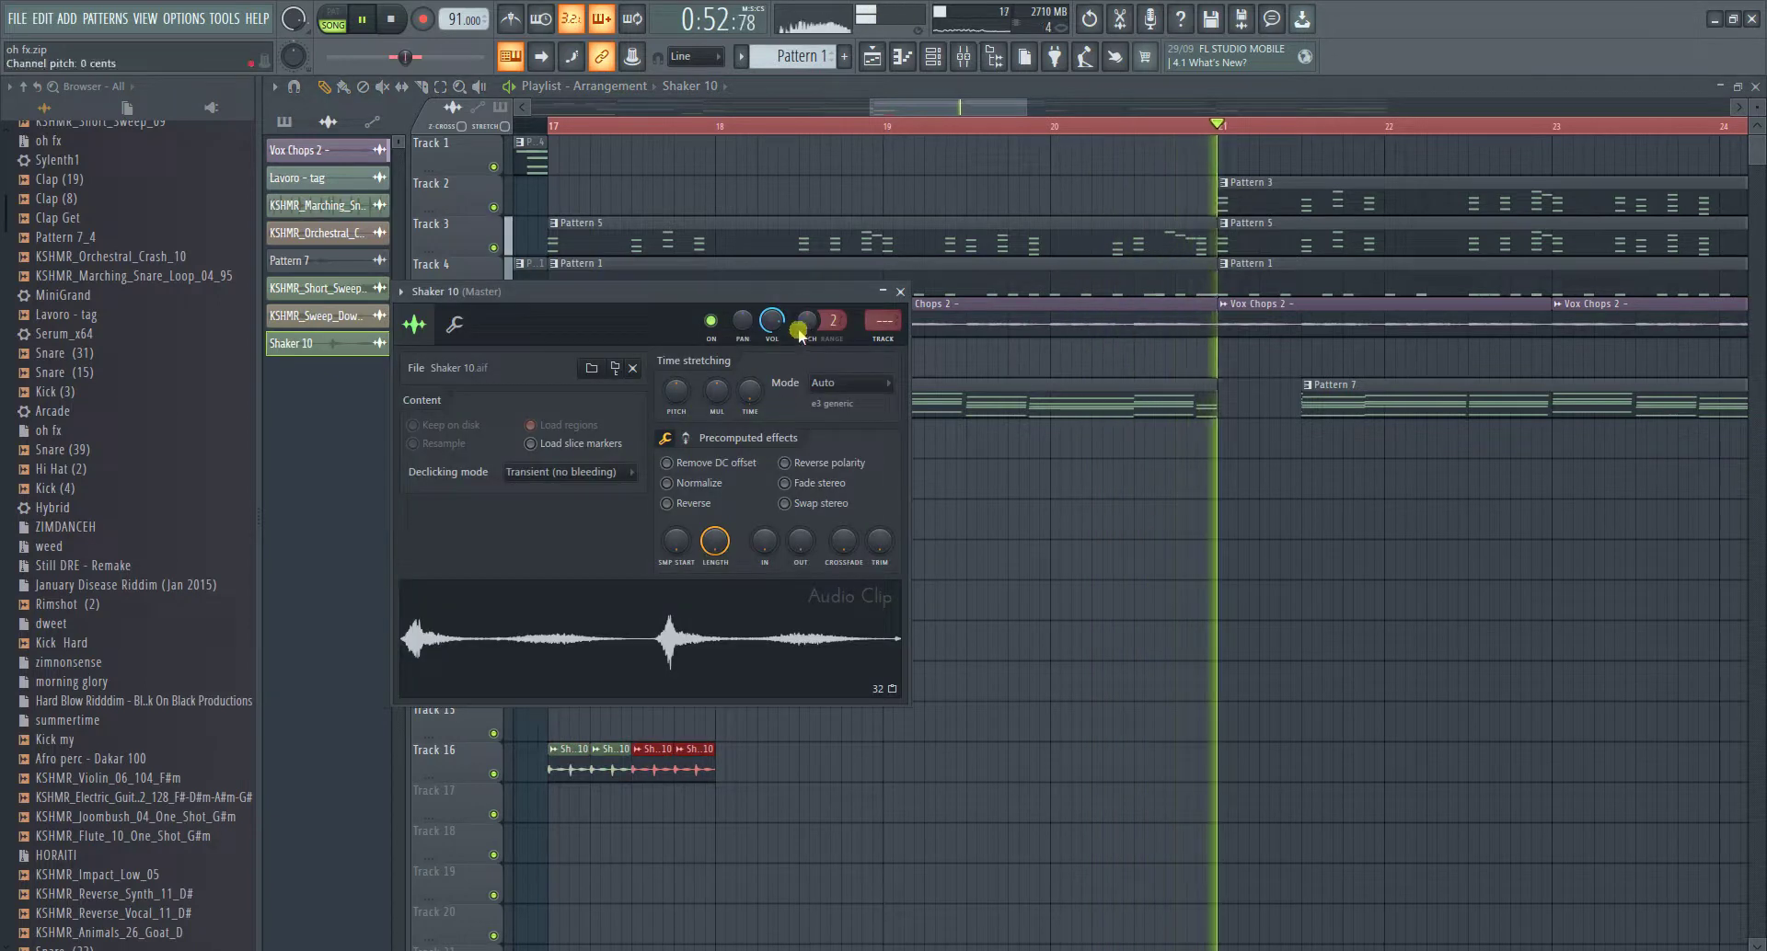
key(Escape)
- Repeat the Shaker 10 clips along Track 16 until they run up to bar 25
mouse_move(802, 754)
ctrl+mouse_down()
mouse_move(557, 765)
mouse_move(732, 759)
ctrl+mouse_up()
mouse_move(916, 773)
ctrl+mouse_down()
mouse_move(788, 751)
mouse_move(568, 761)
mouse_move(1005, 773)
mouse_move(907, 773)
ctrl+mouse_up()
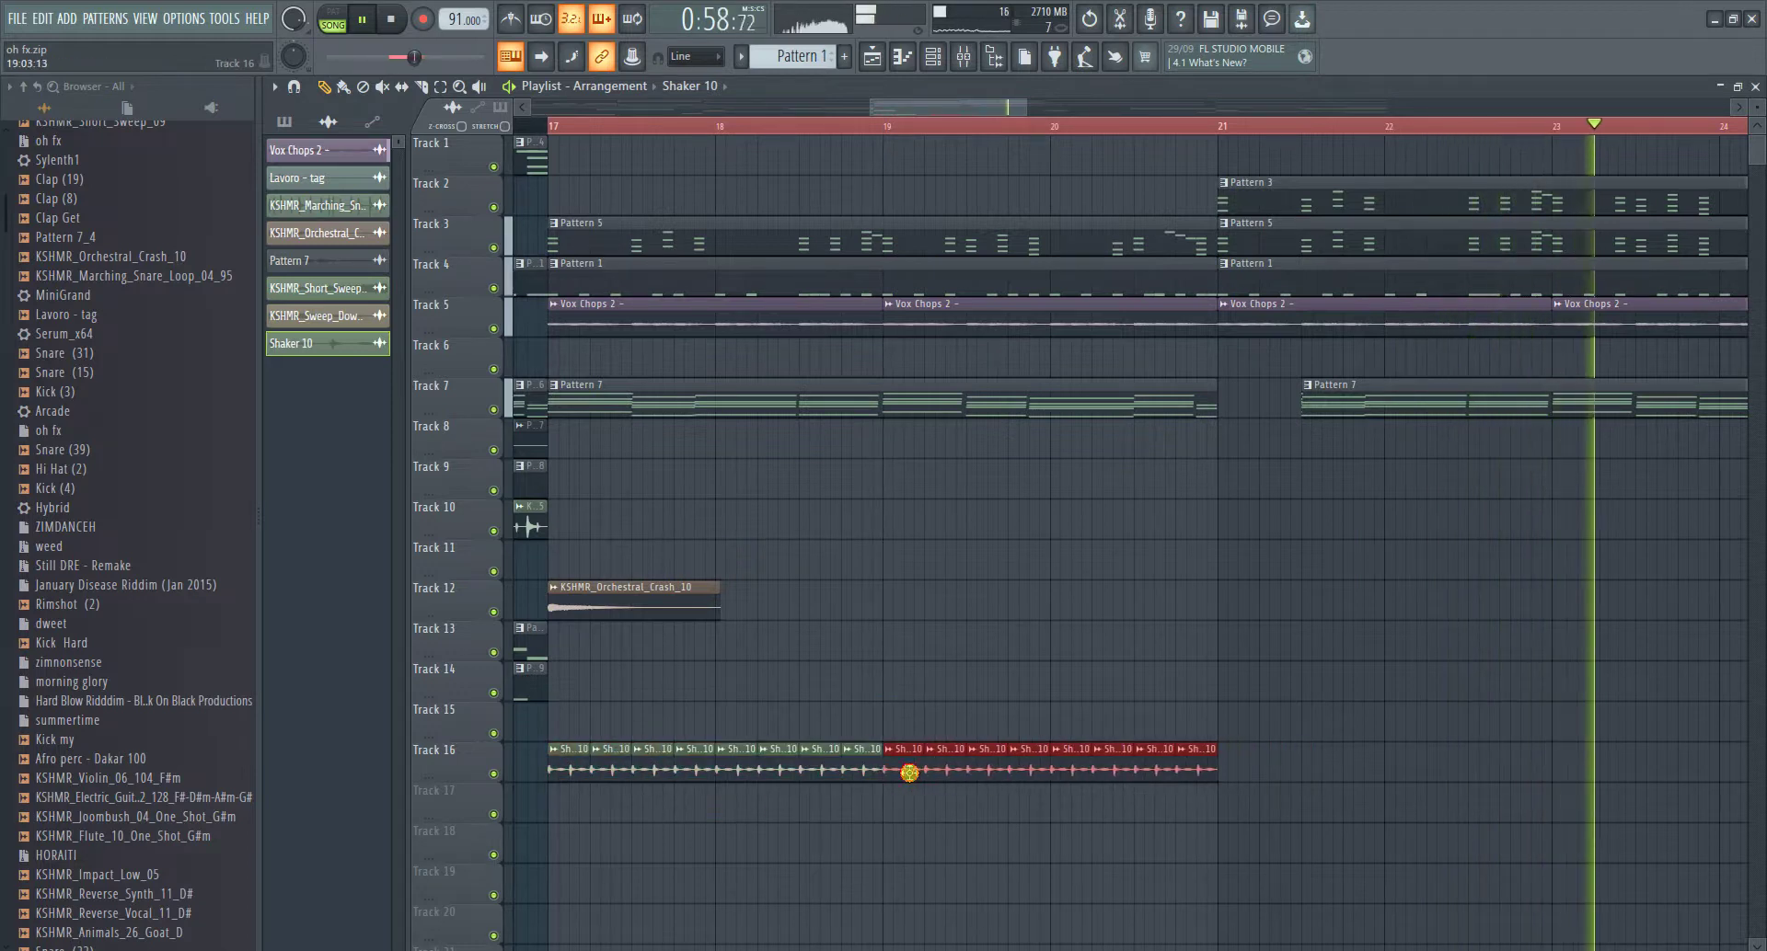
scroll(1025, 110, down, 4)
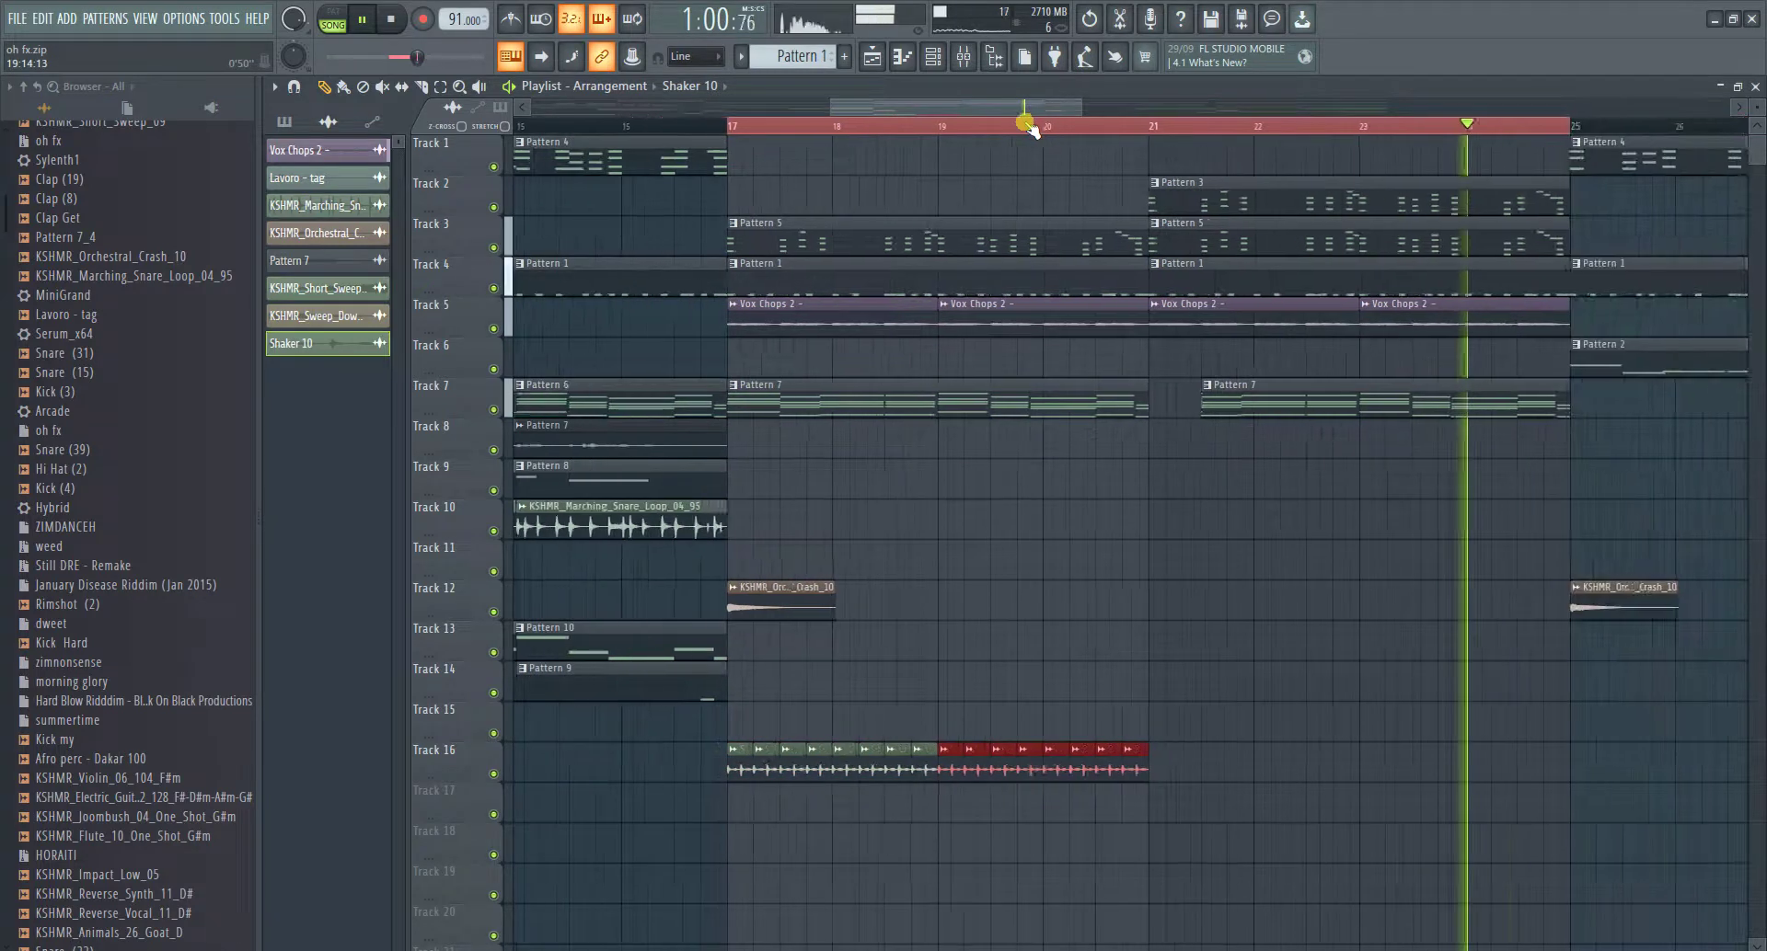
ctrl+drag(797, 766, 1198, 802)
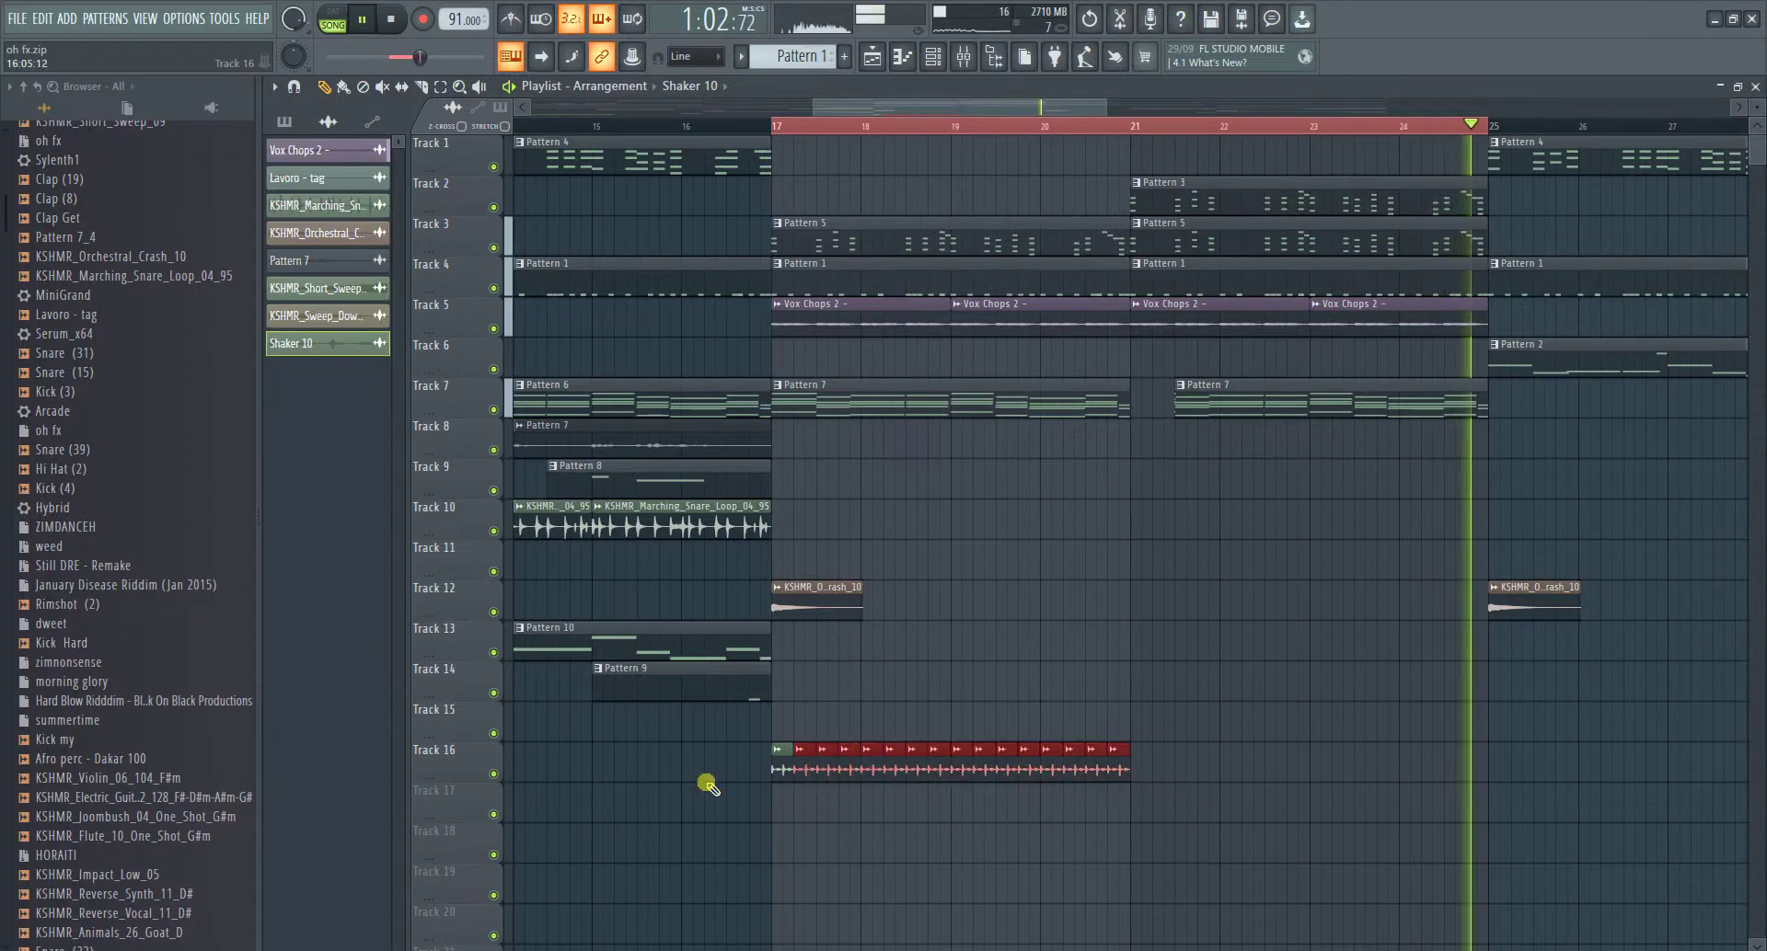
drag(781, 767, 1139, 778)
- Lower the Shaker 10 channel volume to 15%, raise its time-stretching pitch slightly and pan it to one side
double_click(1139, 778)
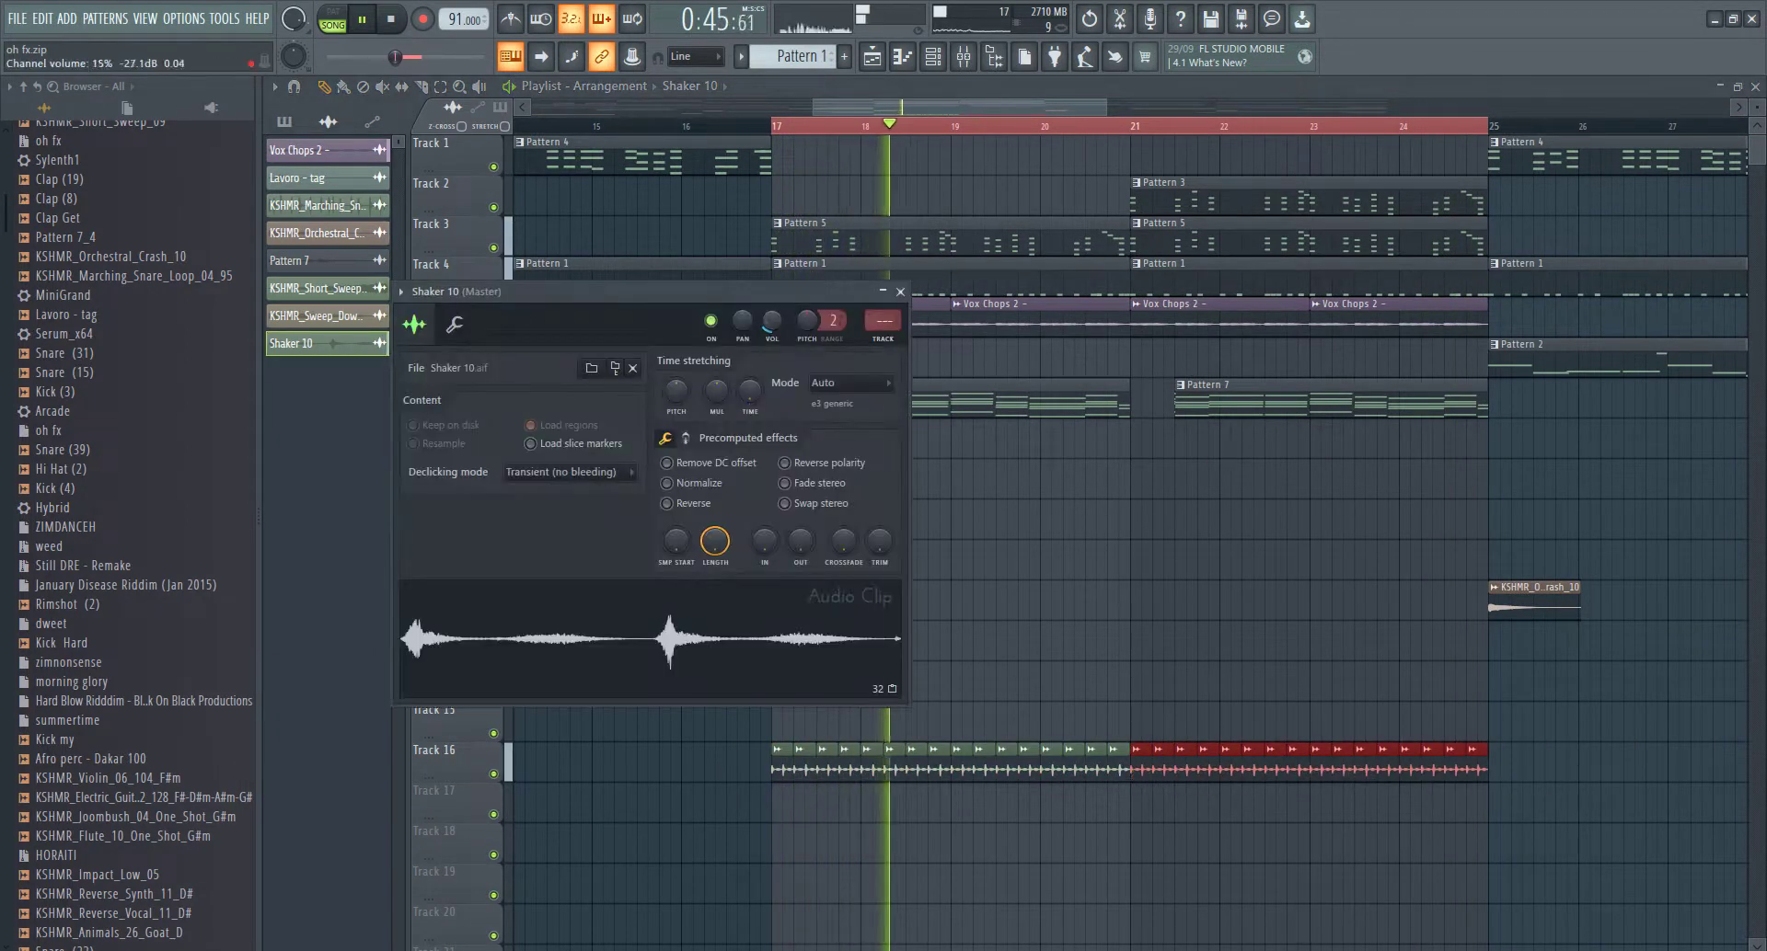
drag(679, 394, 679, 372)
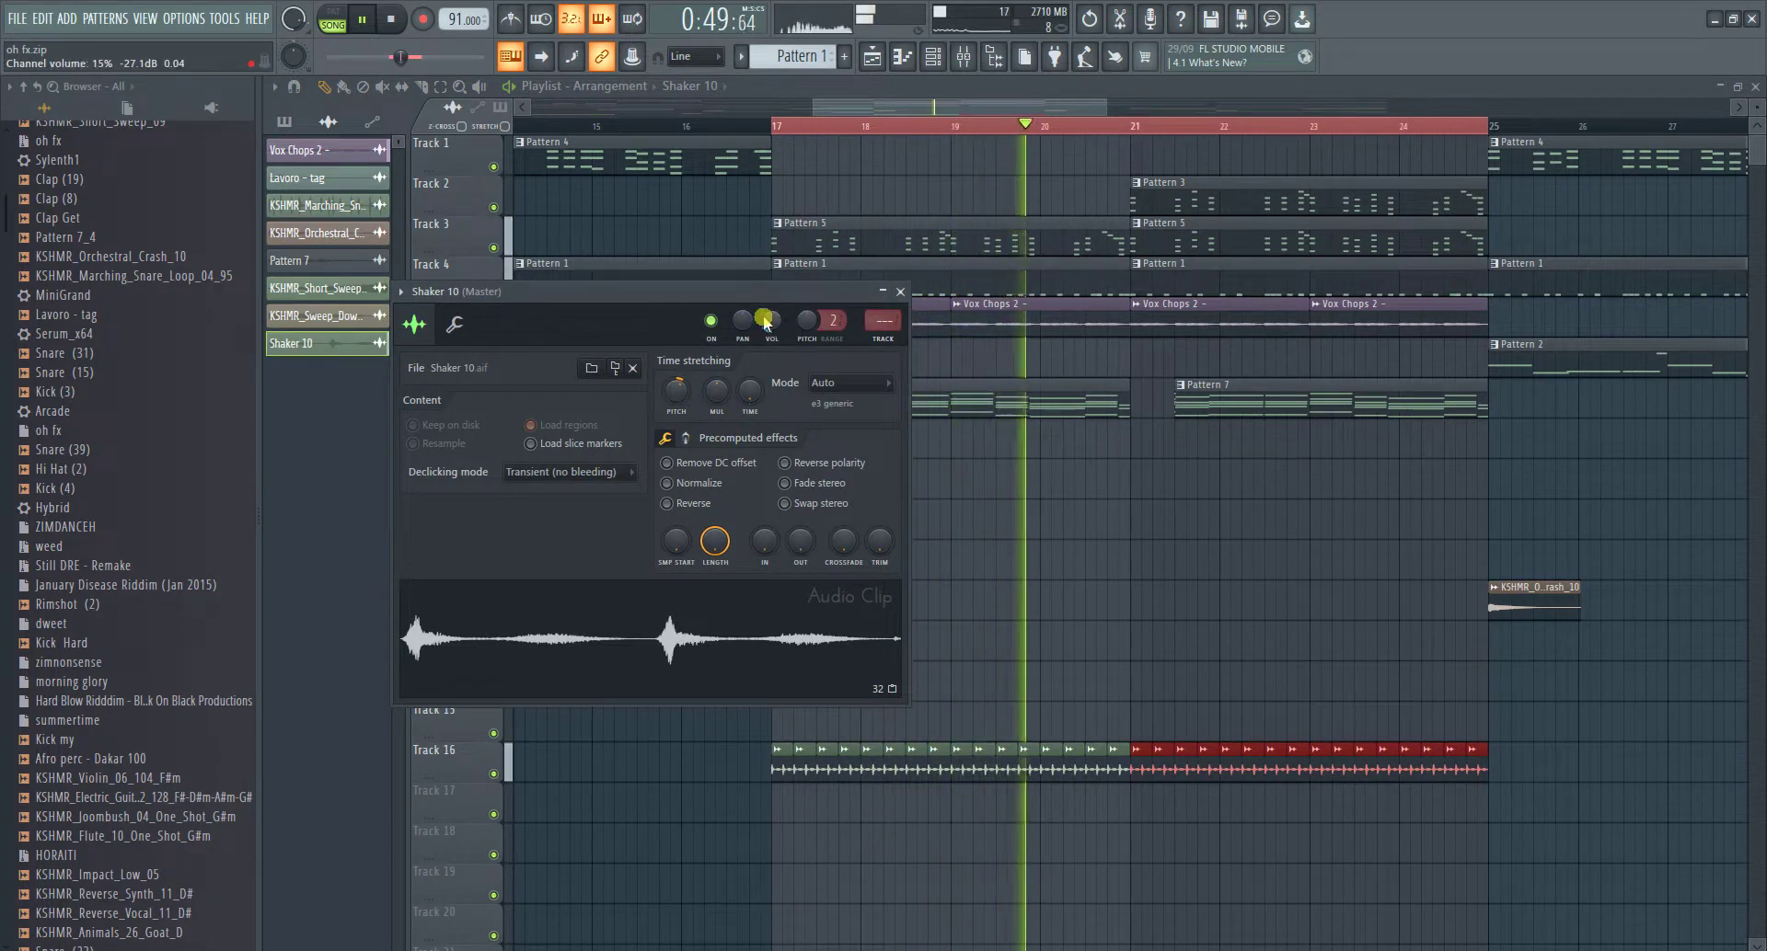
drag(741, 327, 741, 311)
scroll(681, 386, up, 1)
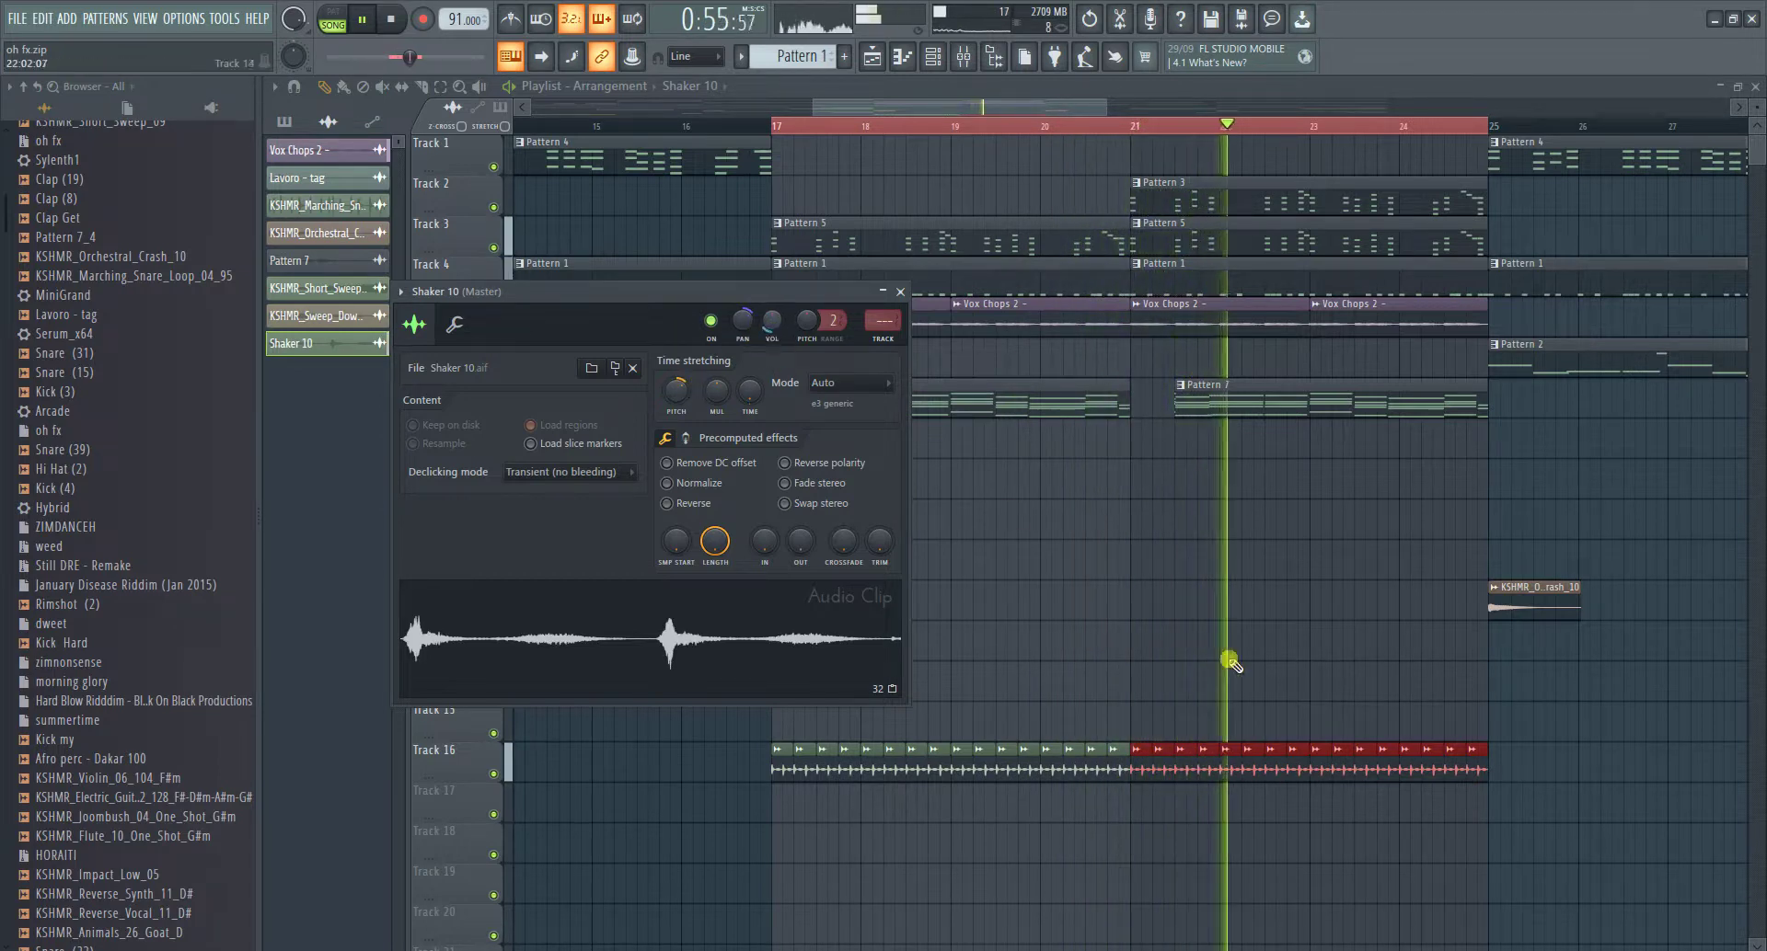
click(1134, 766)
click(1135, 765)
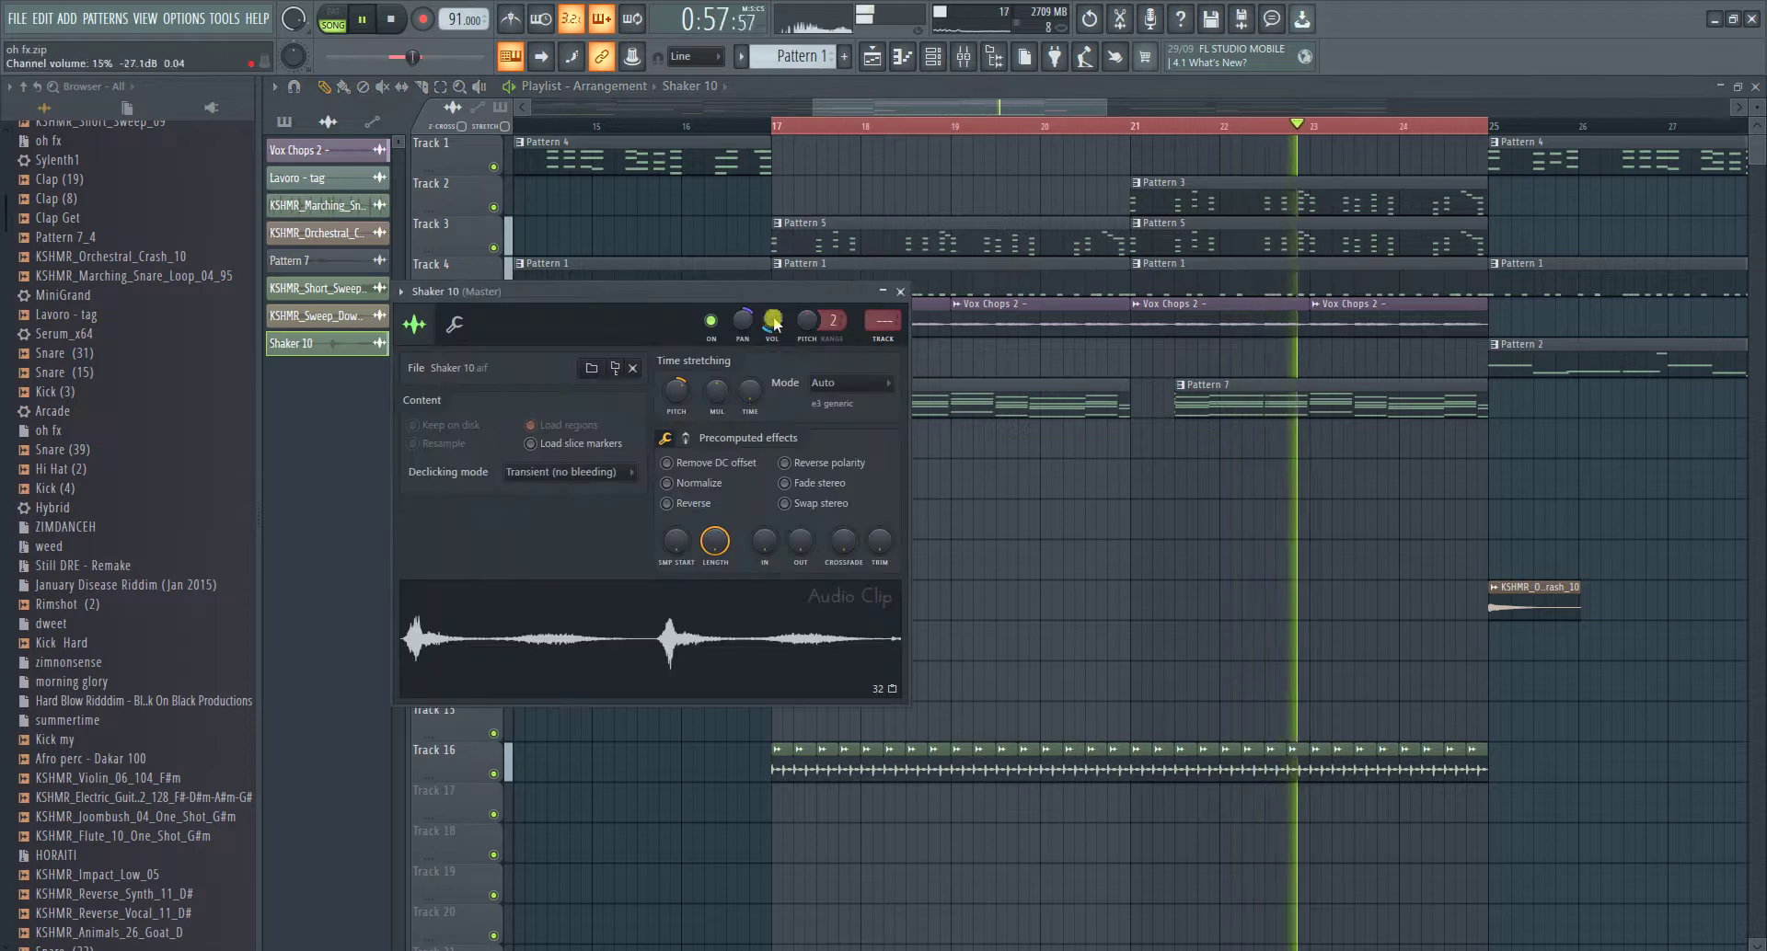
click(1012, 512)
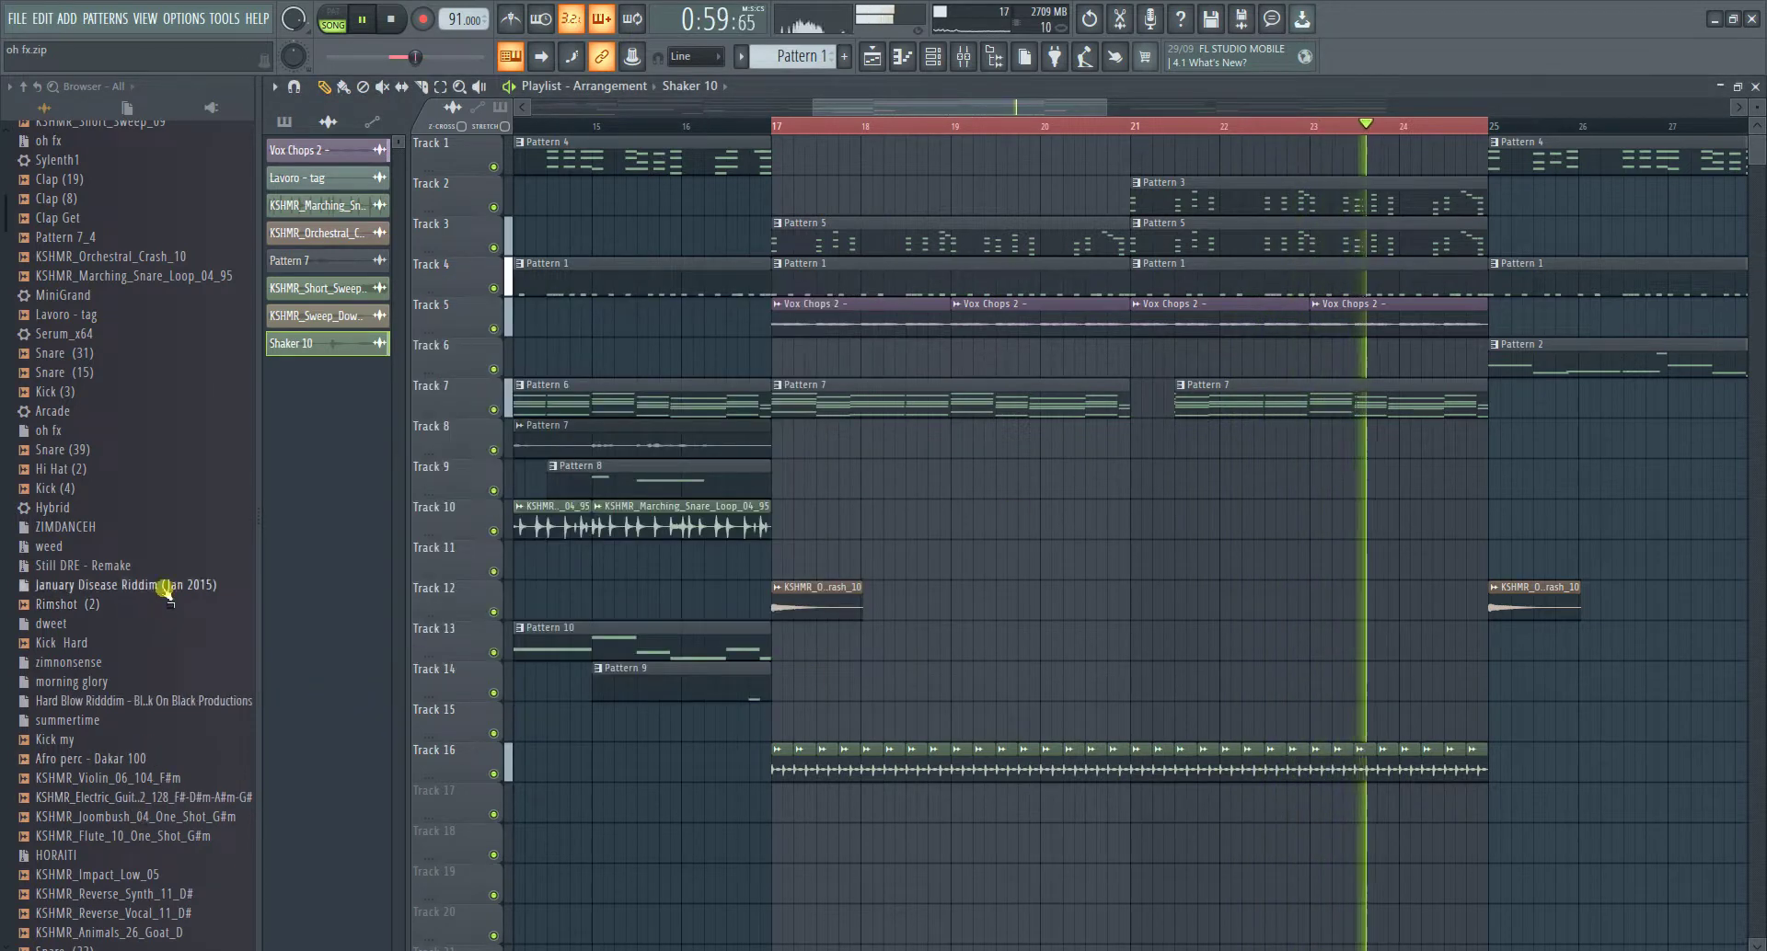
- Audition the Hi Hat (2) sample and add it as a channel in Pattern 1, with all channel groups shown in the rack
click(92, 468)
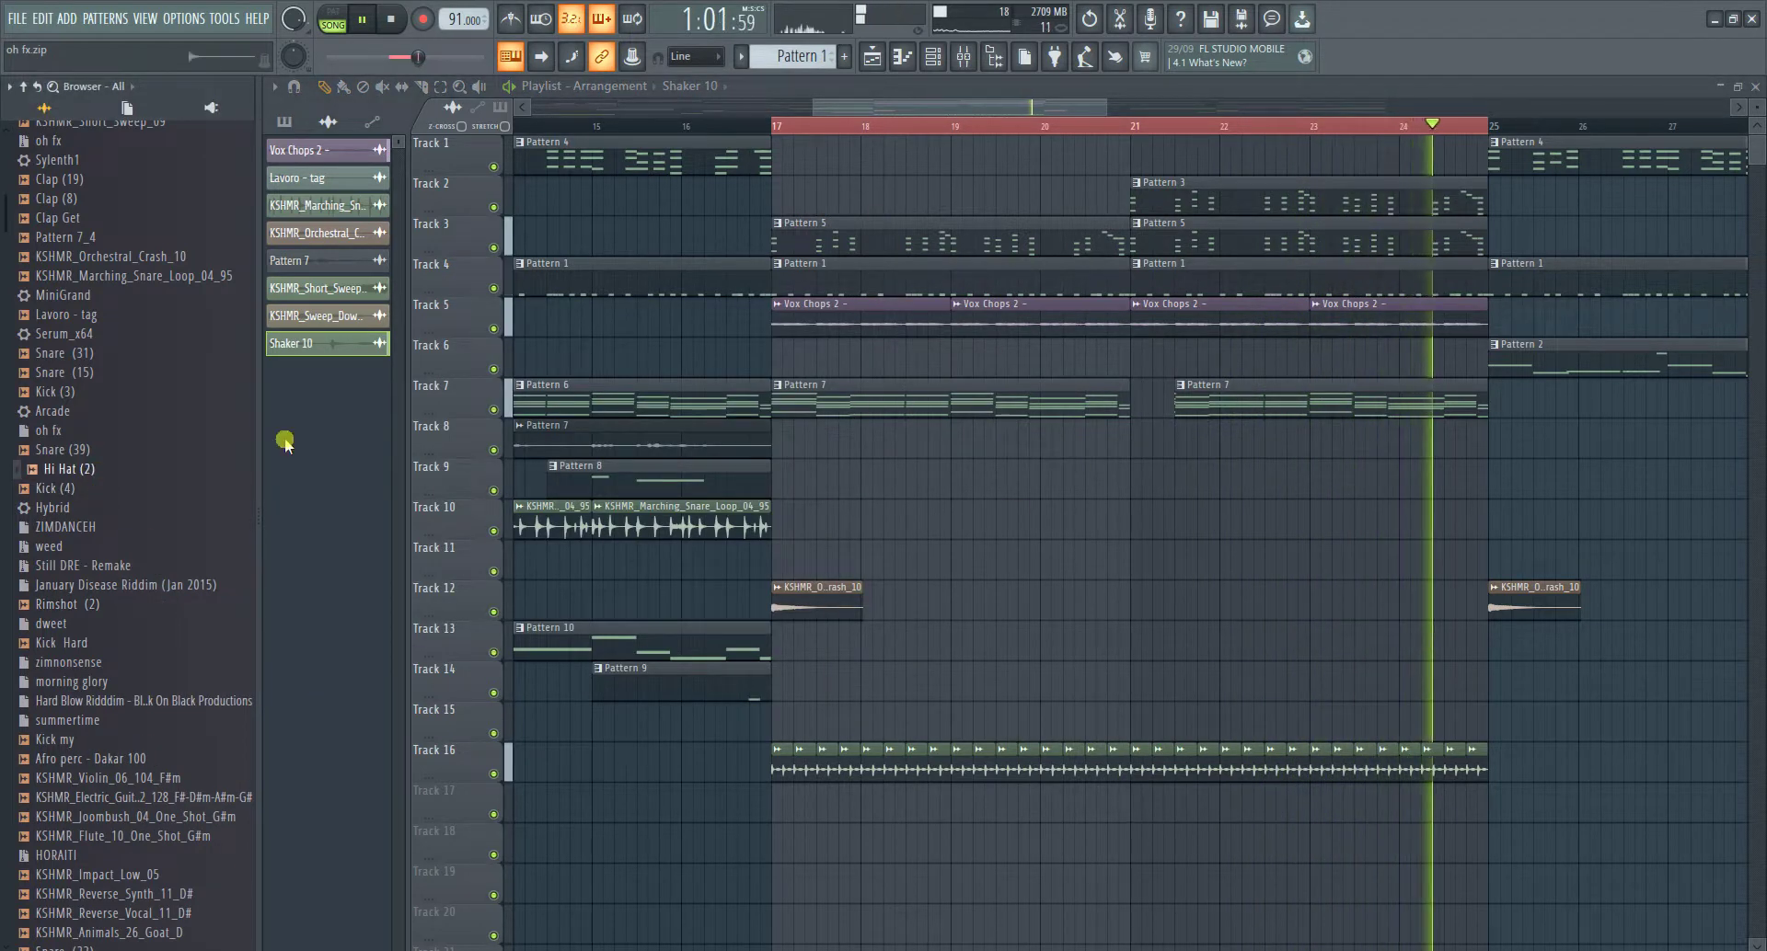
click(933, 56)
click(672, 267)
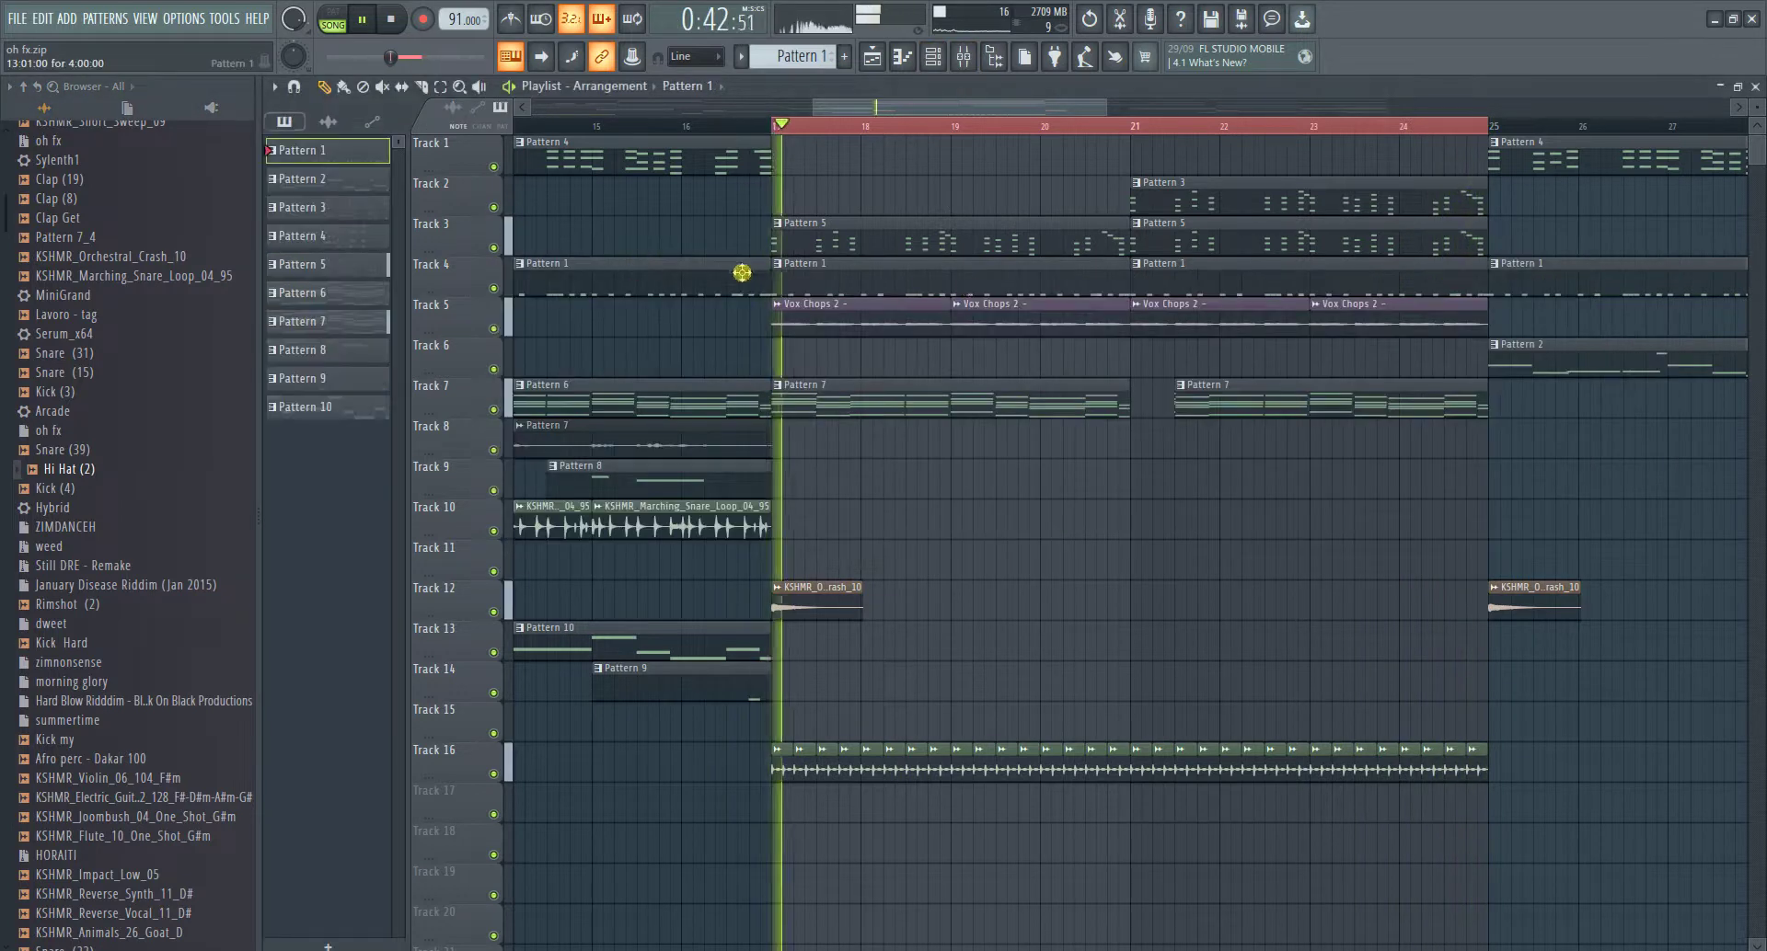
click(932, 56)
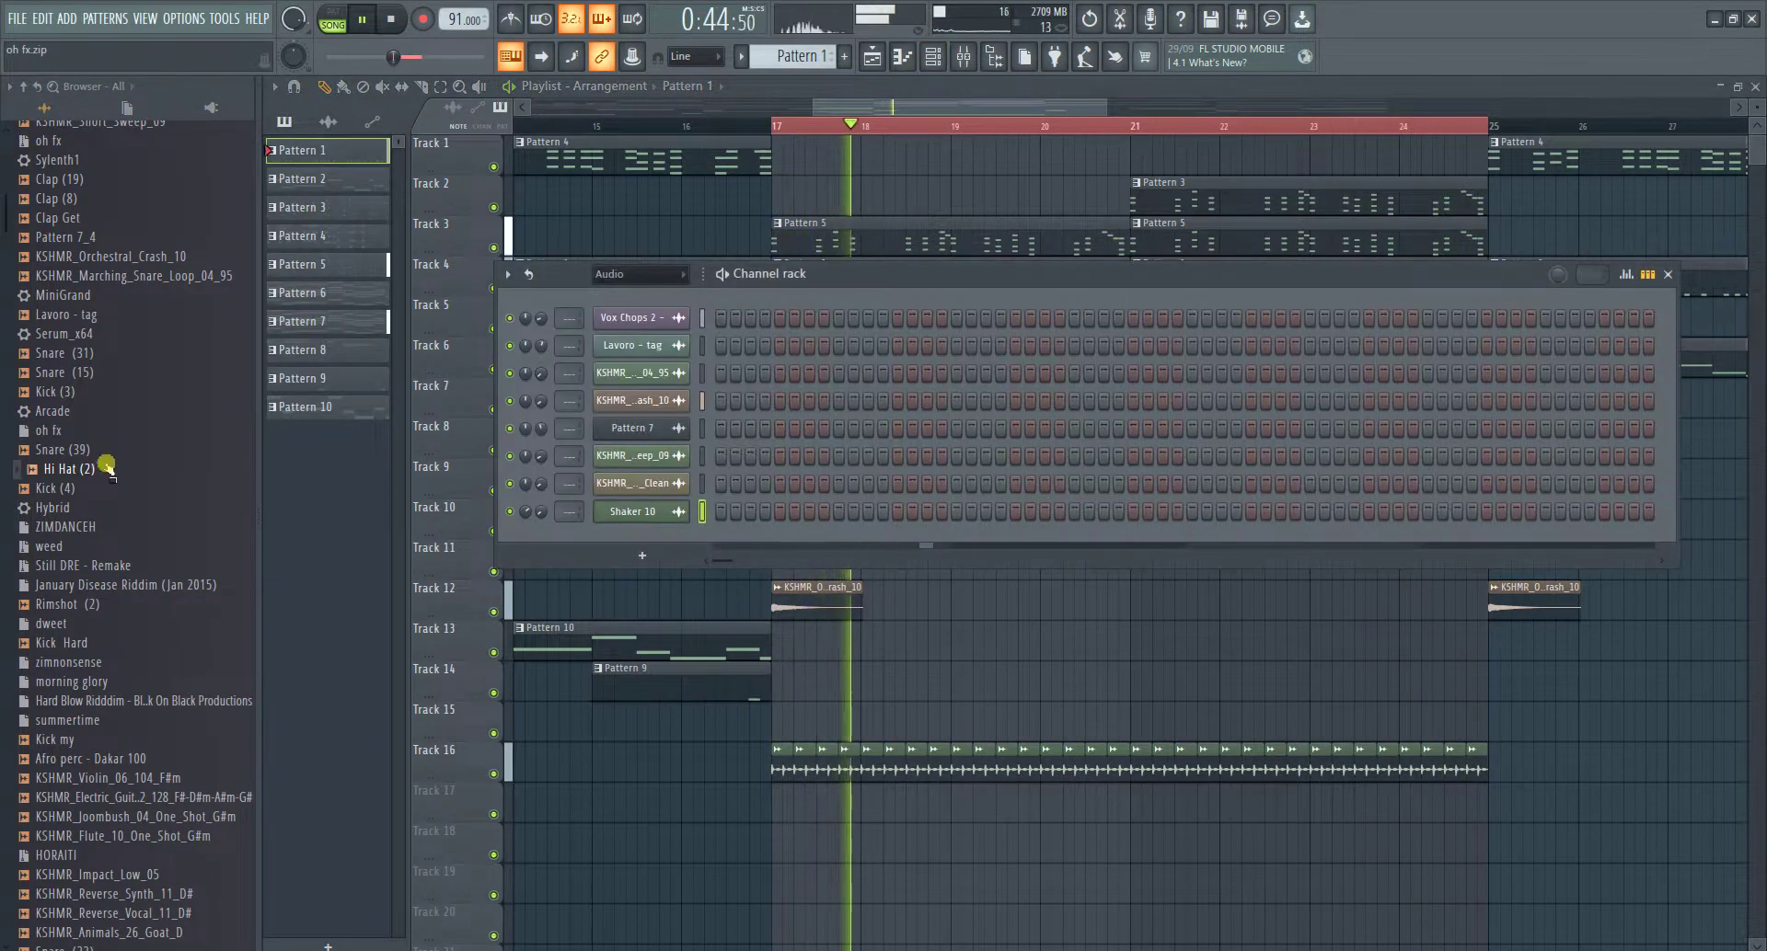
click(635, 274)
click(609, 293)
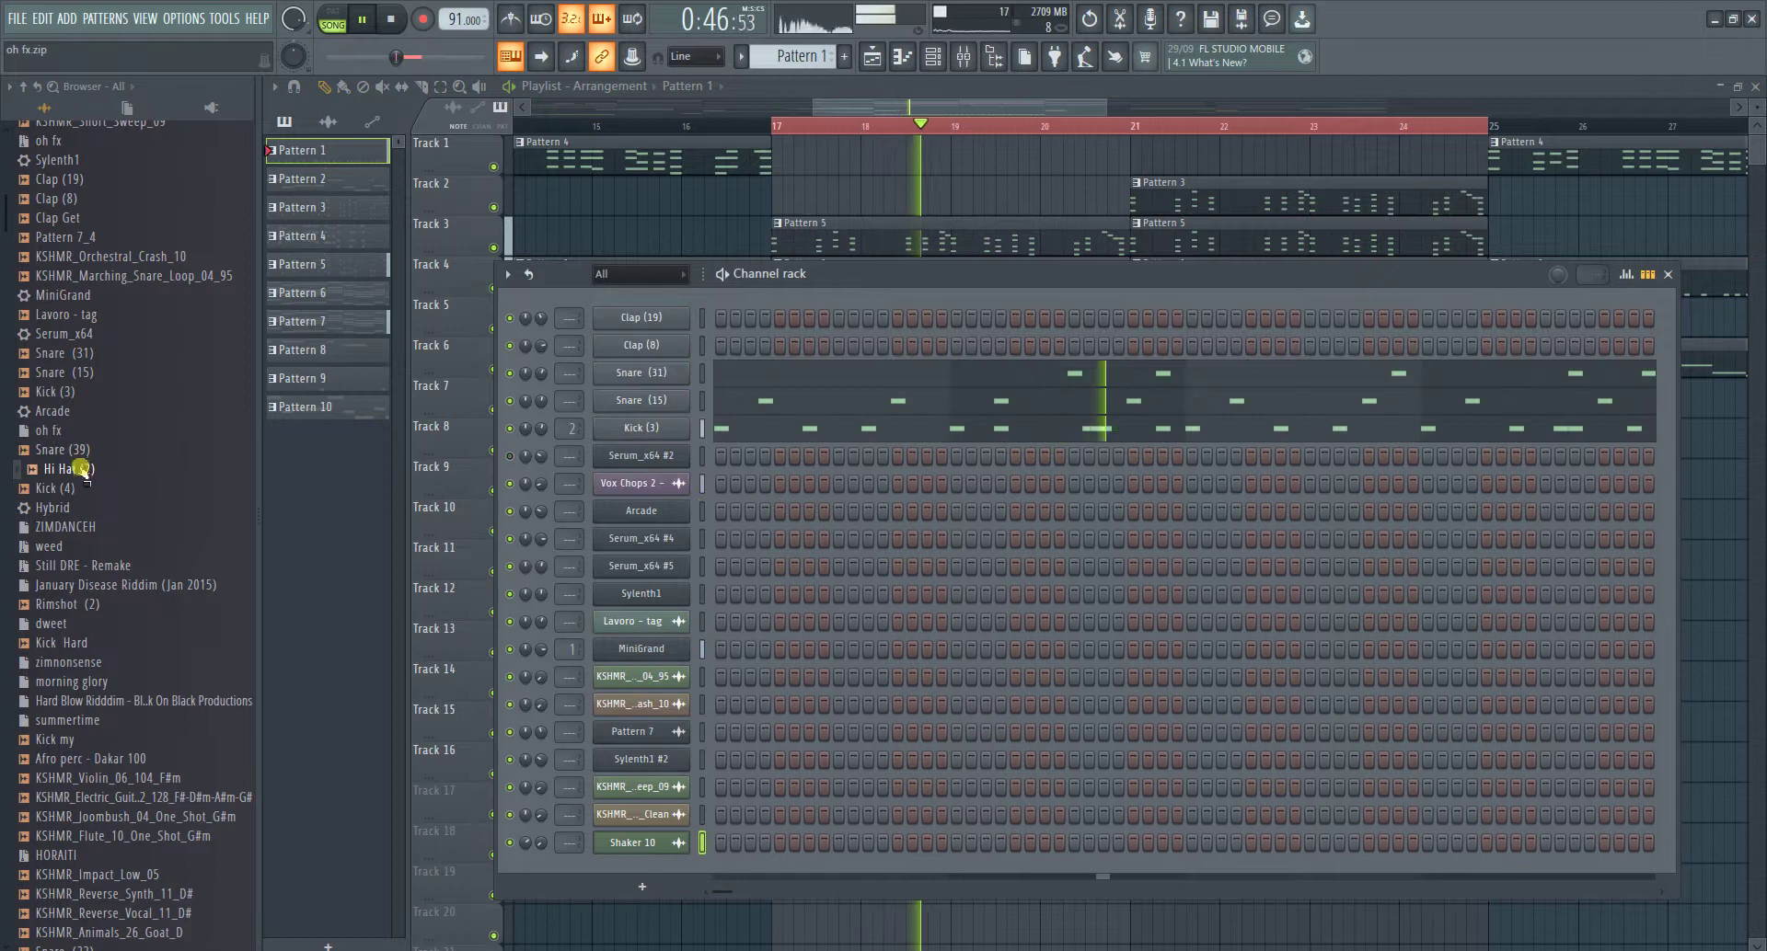
drag(81, 470, 685, 304)
- Place four C5 hi-hat notes in bar 1 of the Hi Hat (2) piano roll, two on existing kick or snare hits in each half
right_click(683, 311)
click(721, 316)
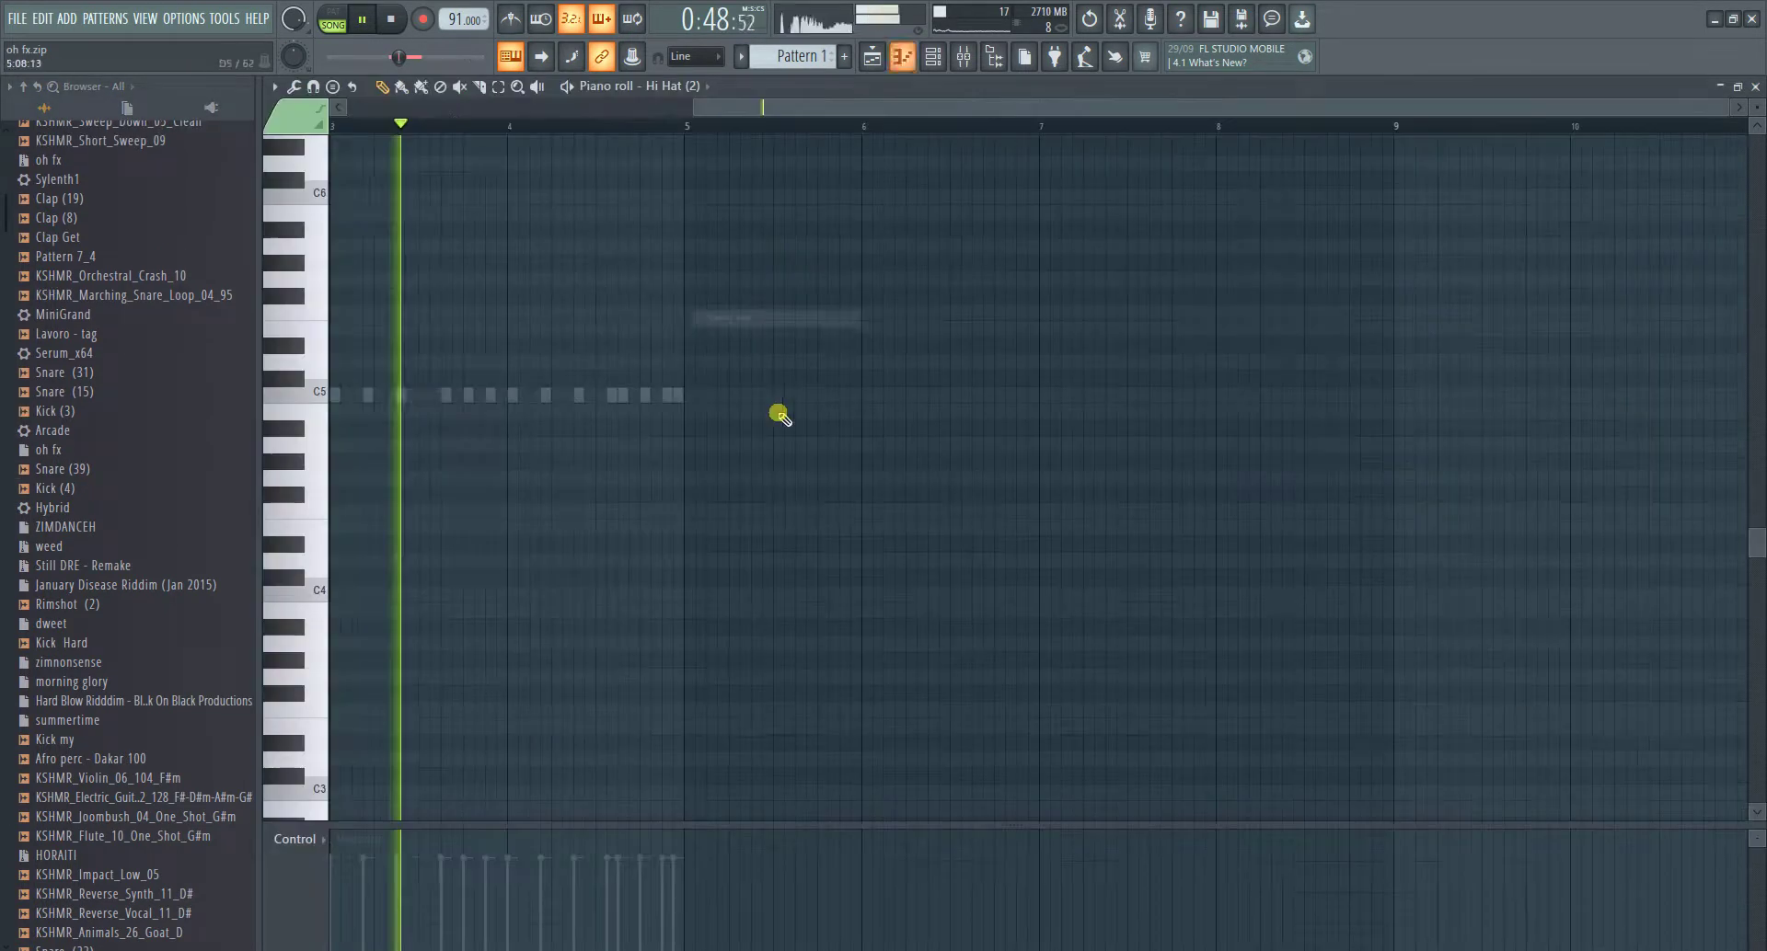
drag(883, 107, 538, 106)
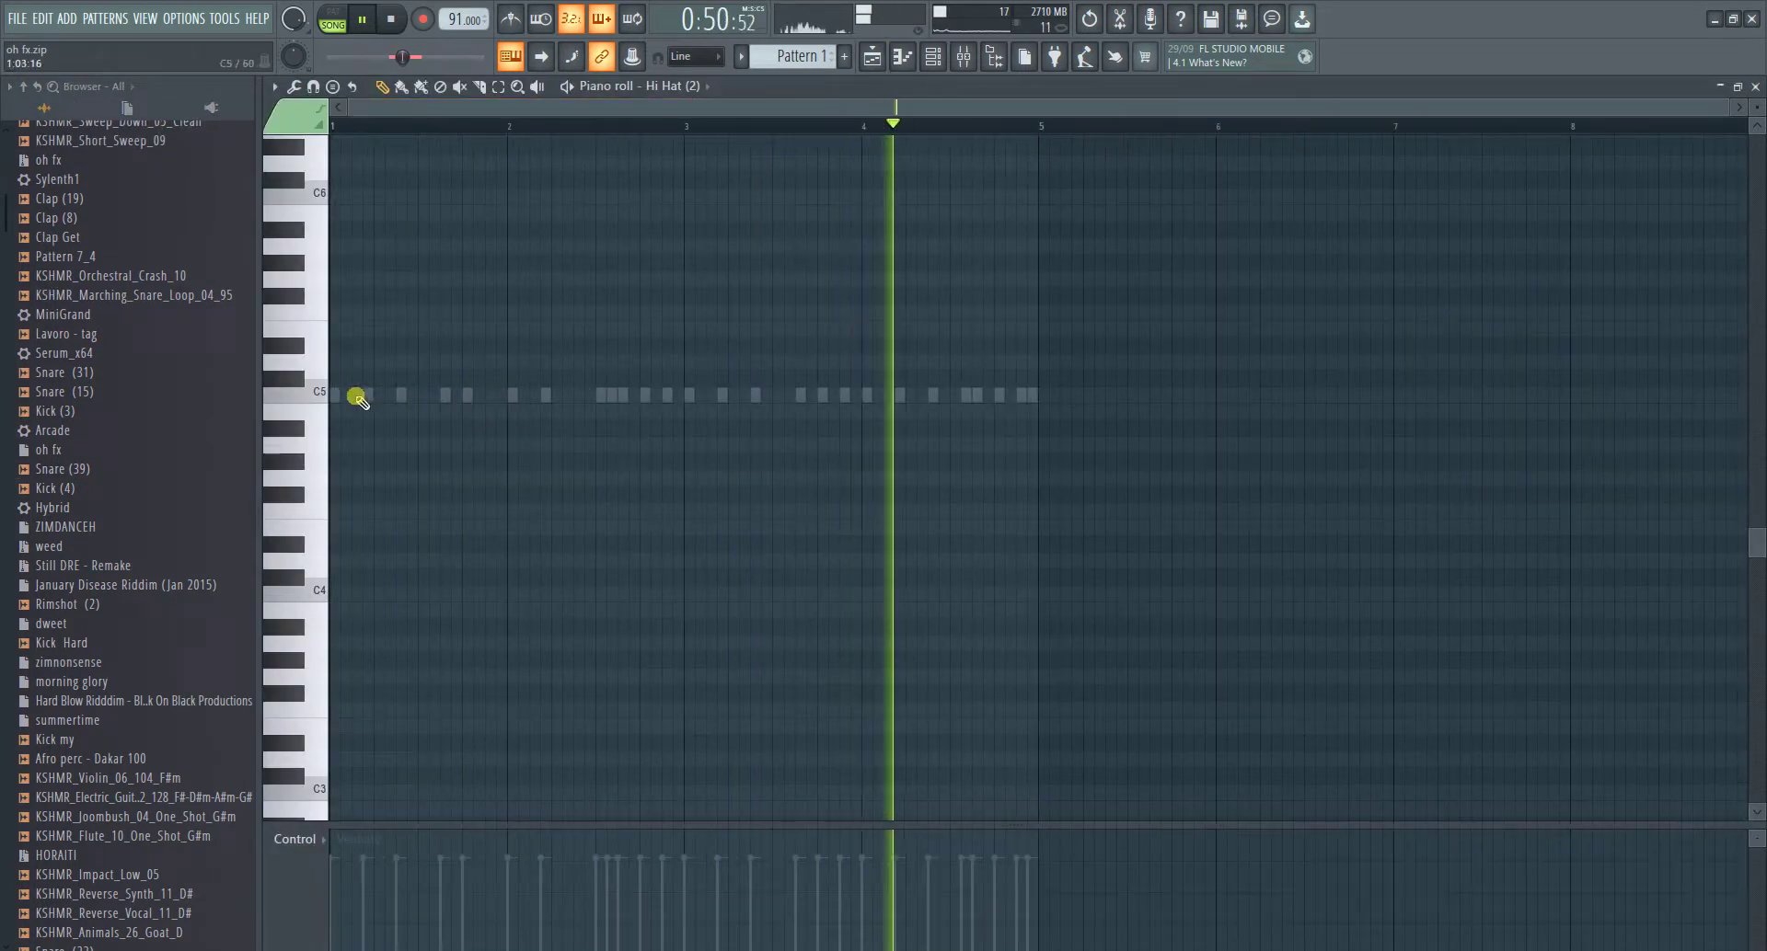
click(367, 396)
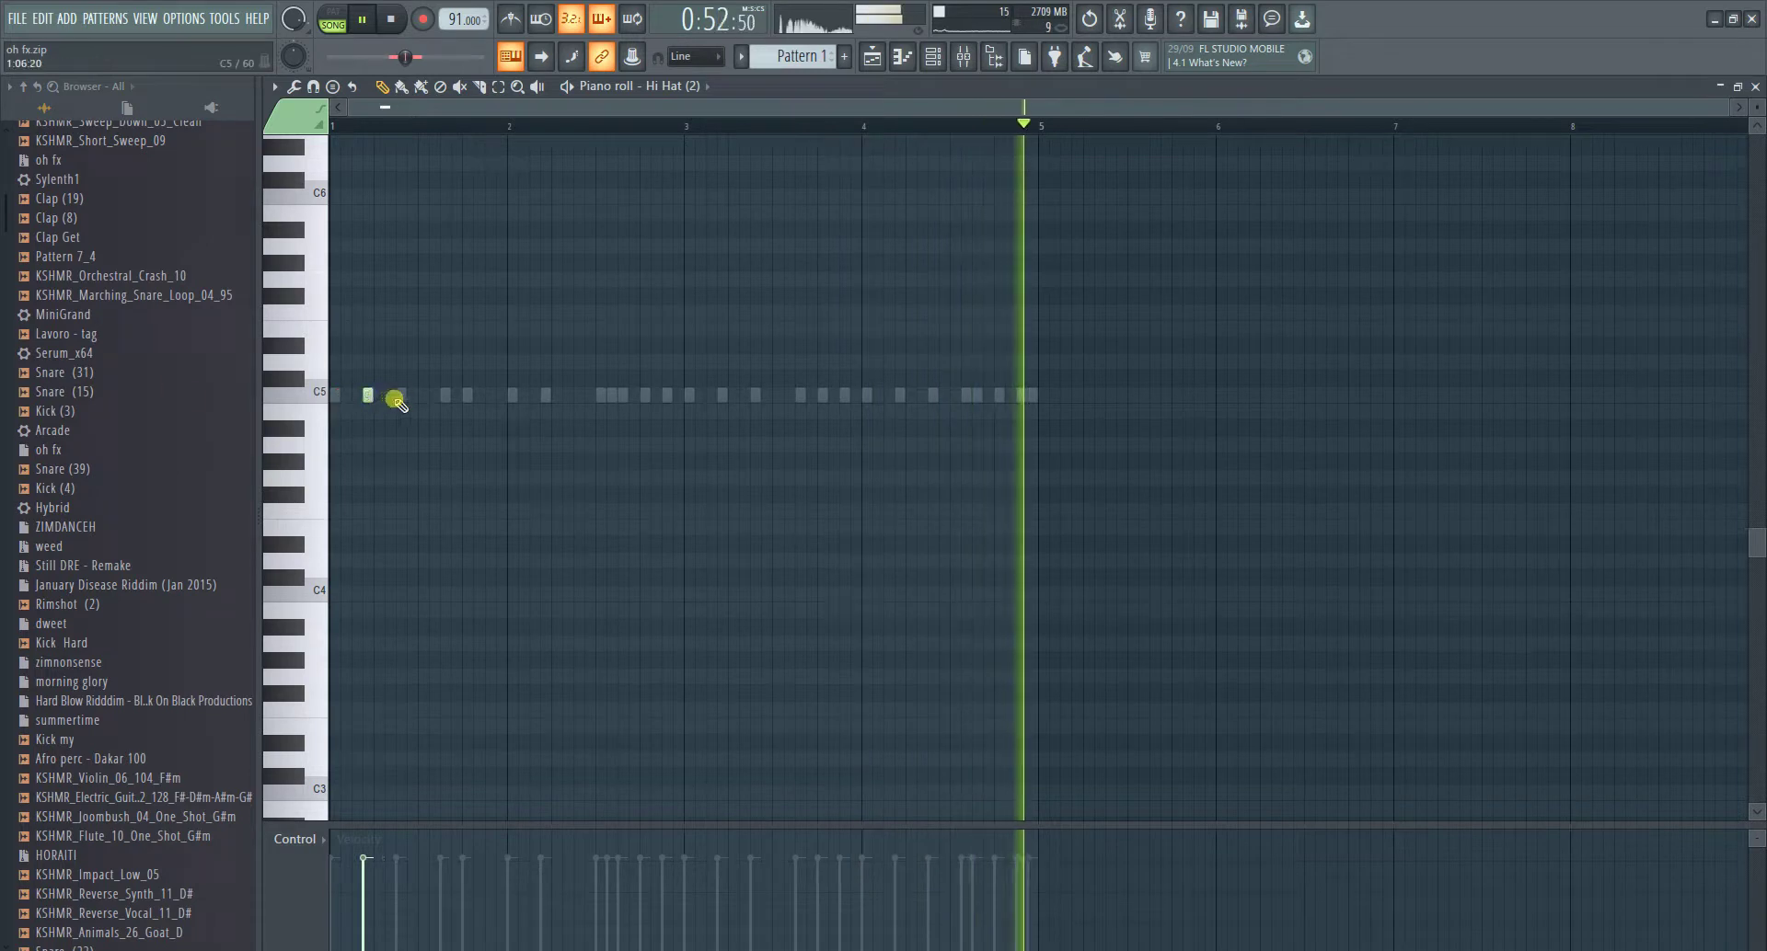
click(398, 396)
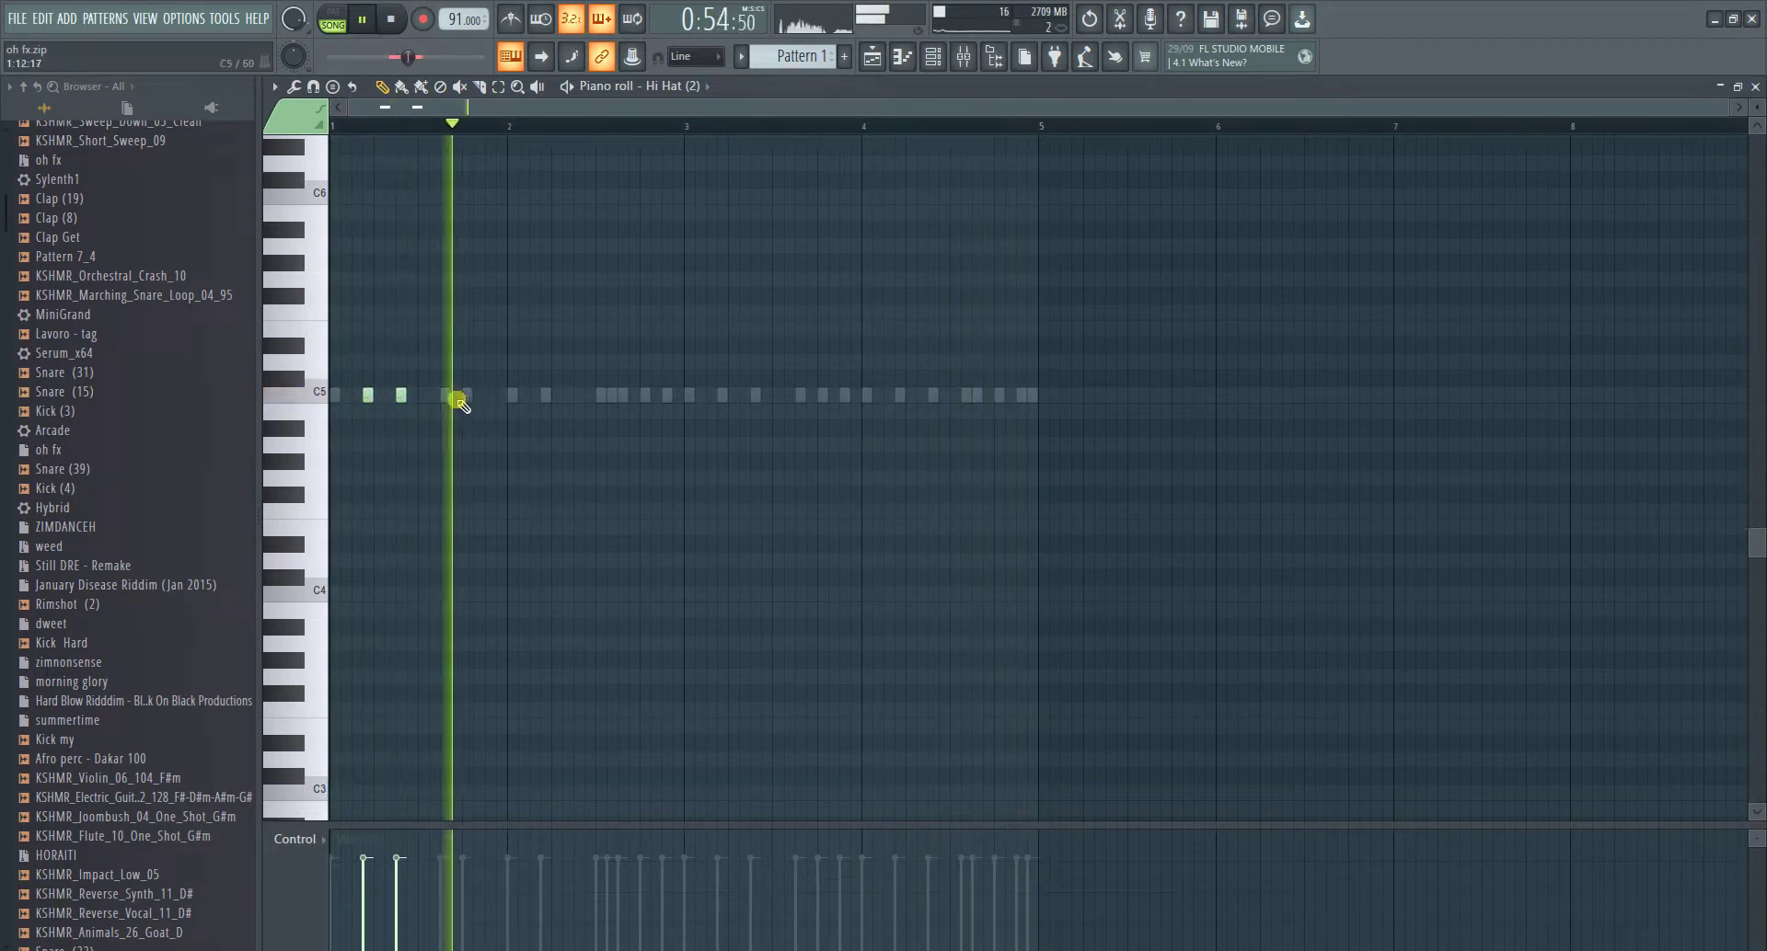
click(446, 395)
click(467, 396)
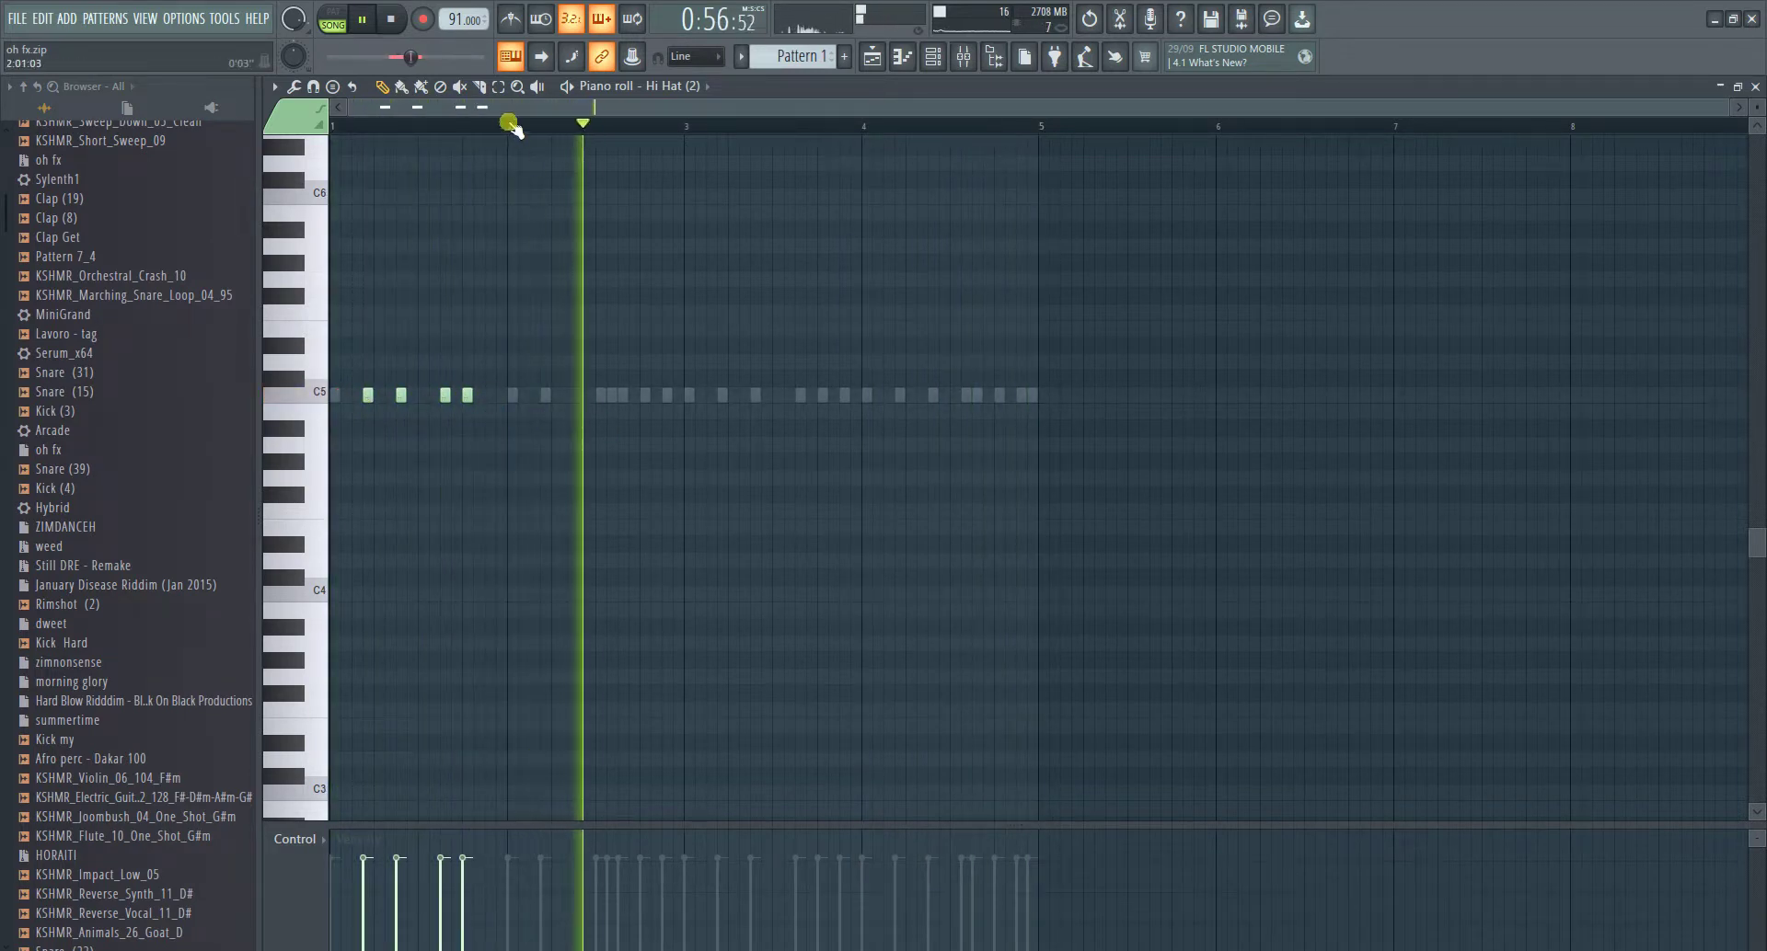
- Duplicate bar 1's hi-hat notes into bar 2 and add an E5 note chopped into four short hits at the end
drag(507, 119, 333, 120)
key(ctrl+b)
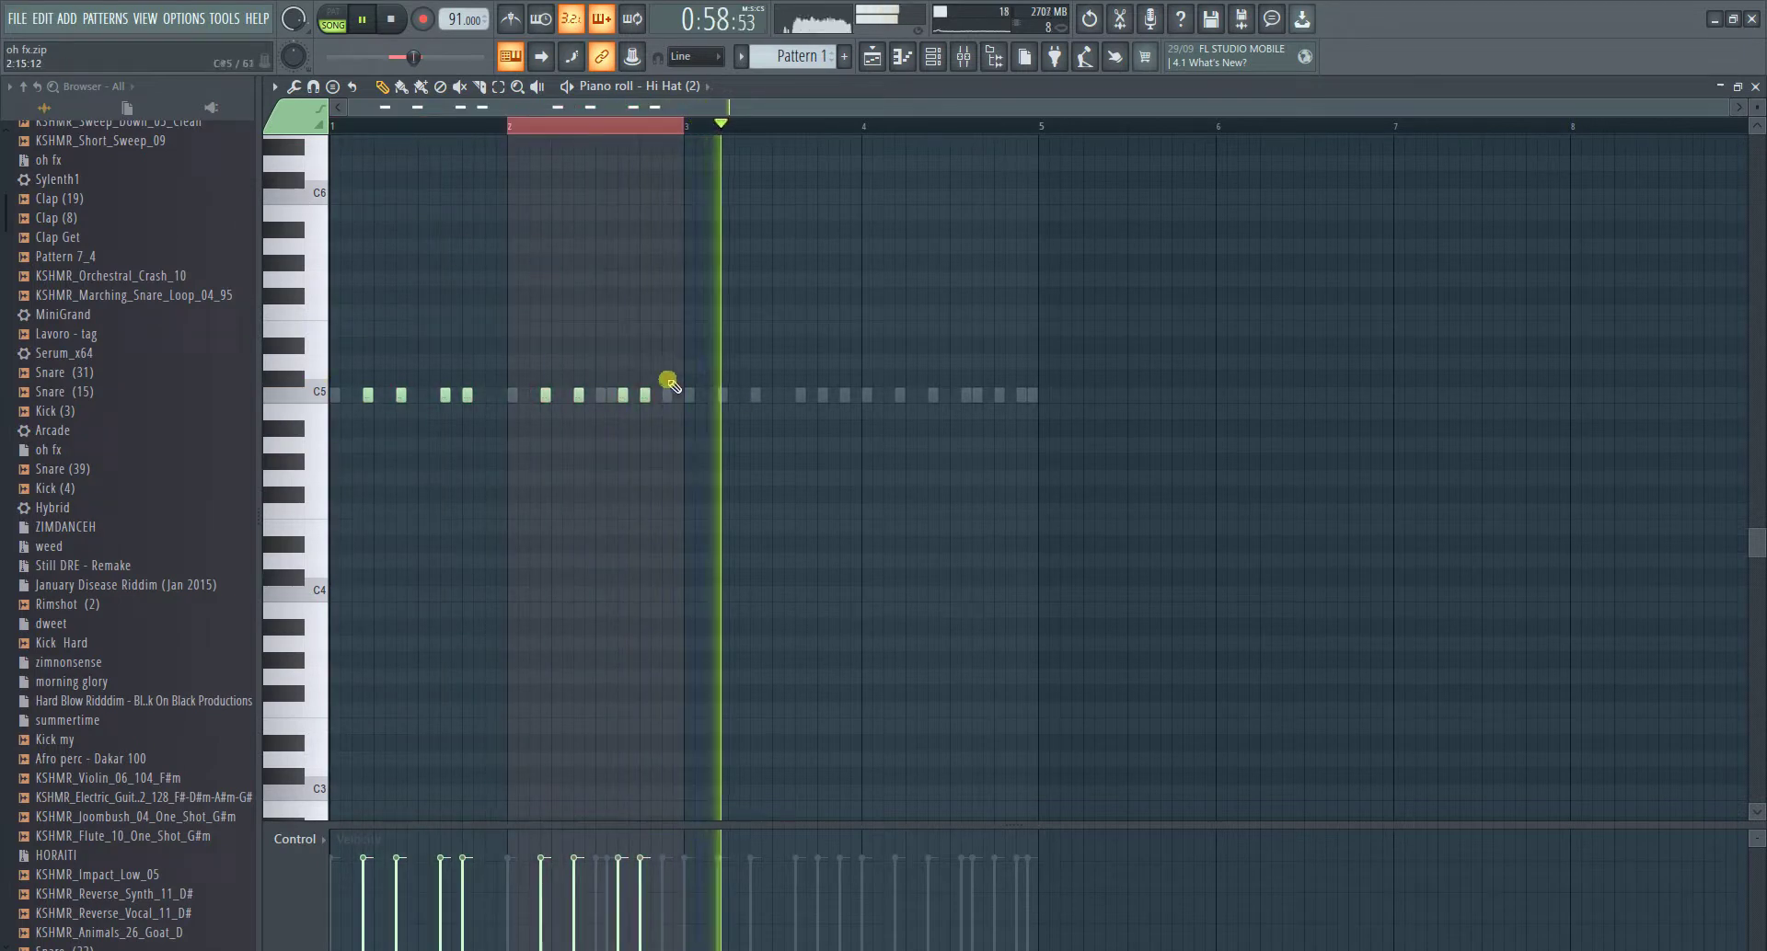
click(670, 327)
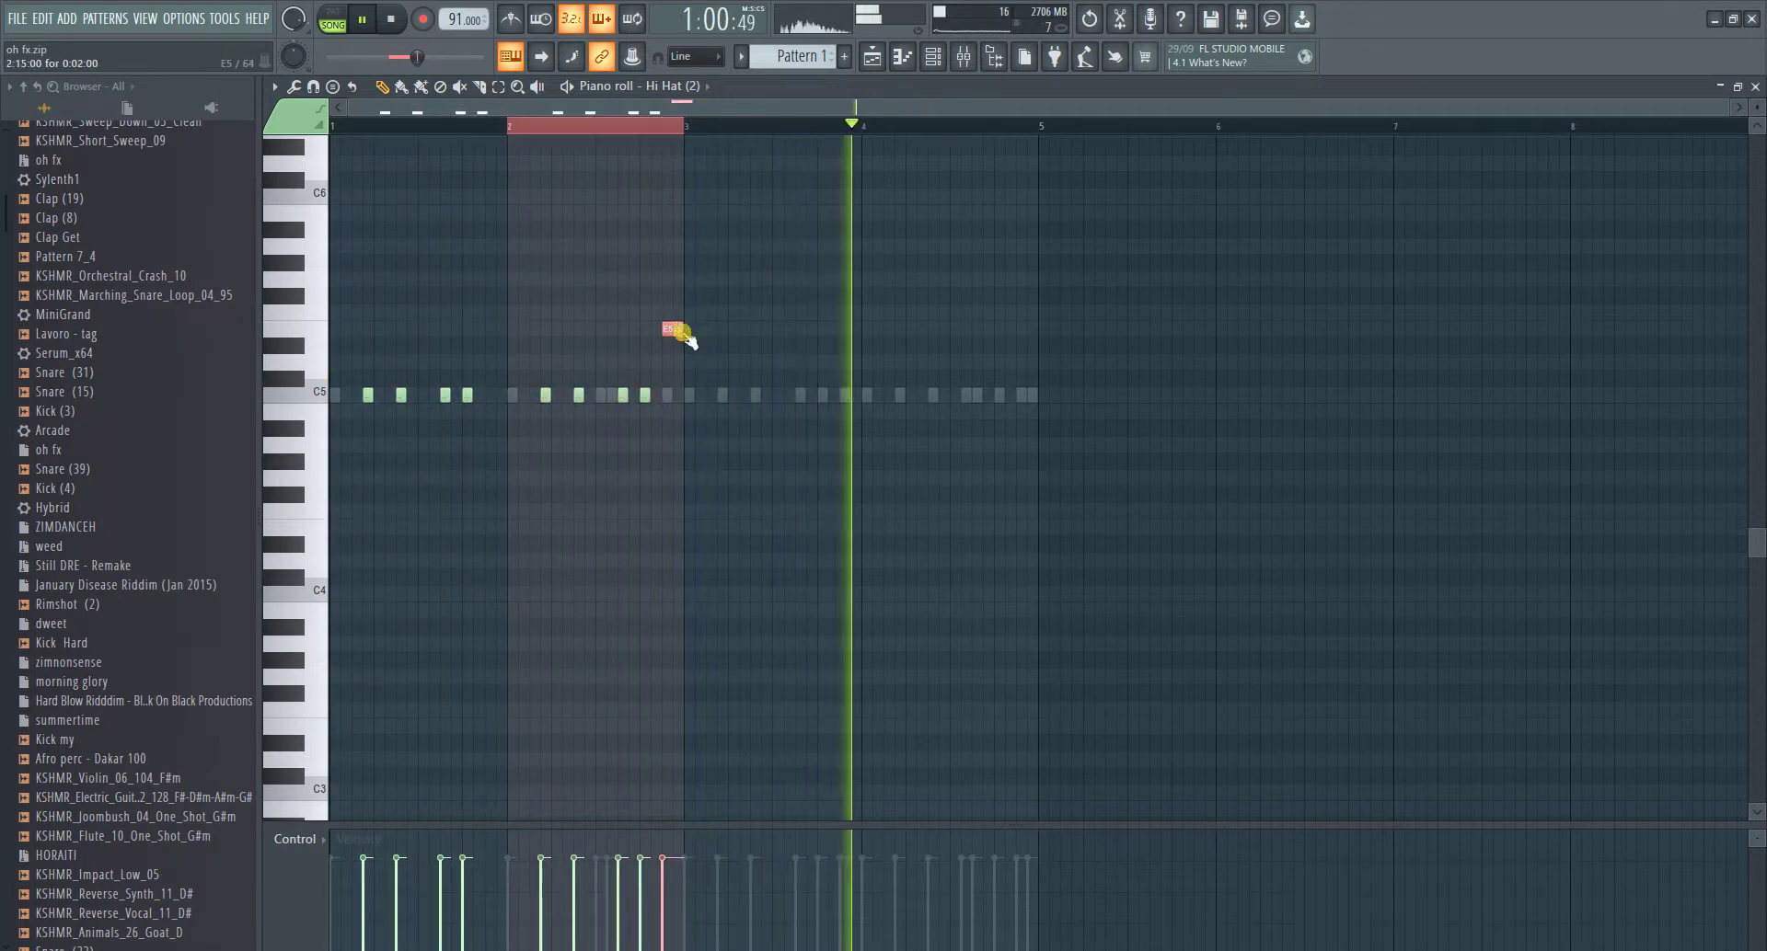
key(alt+u)
click(957, 595)
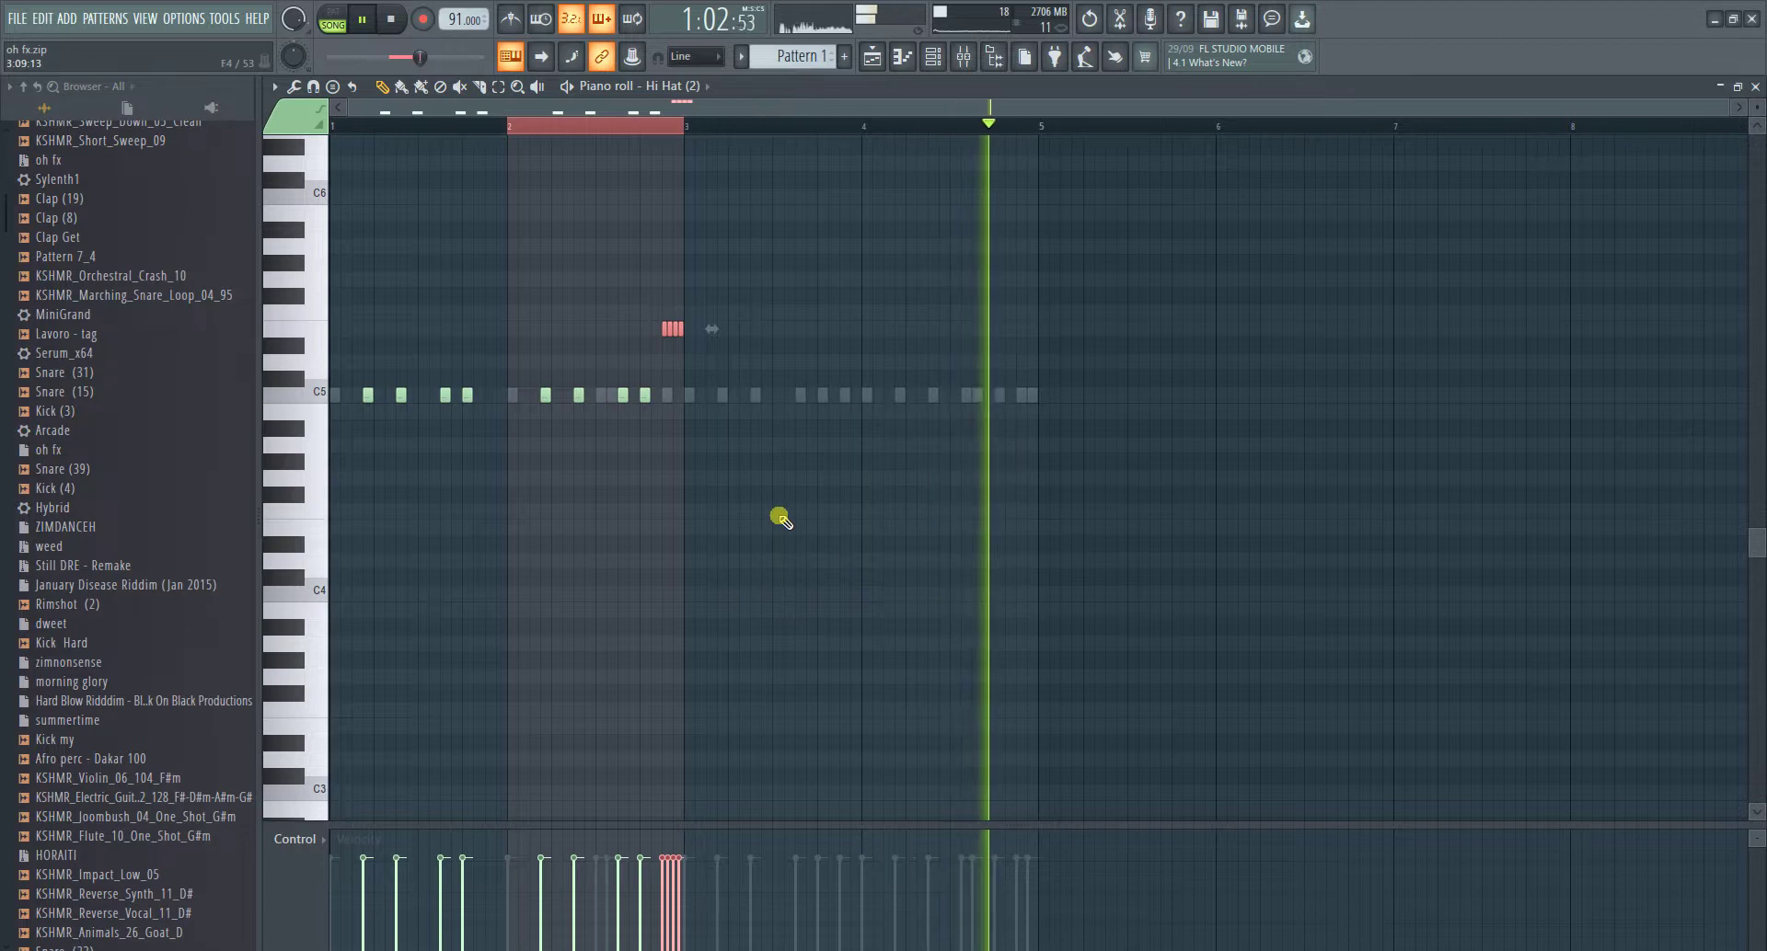
- Duplicate the two-bar hi-hat phrase, including the E5 roll, into bars 3 and 4
scroll(911, 540, up, 1)
key(ctrl+a)
drag(683, 123, 262, 123)
key(ctrl+b)
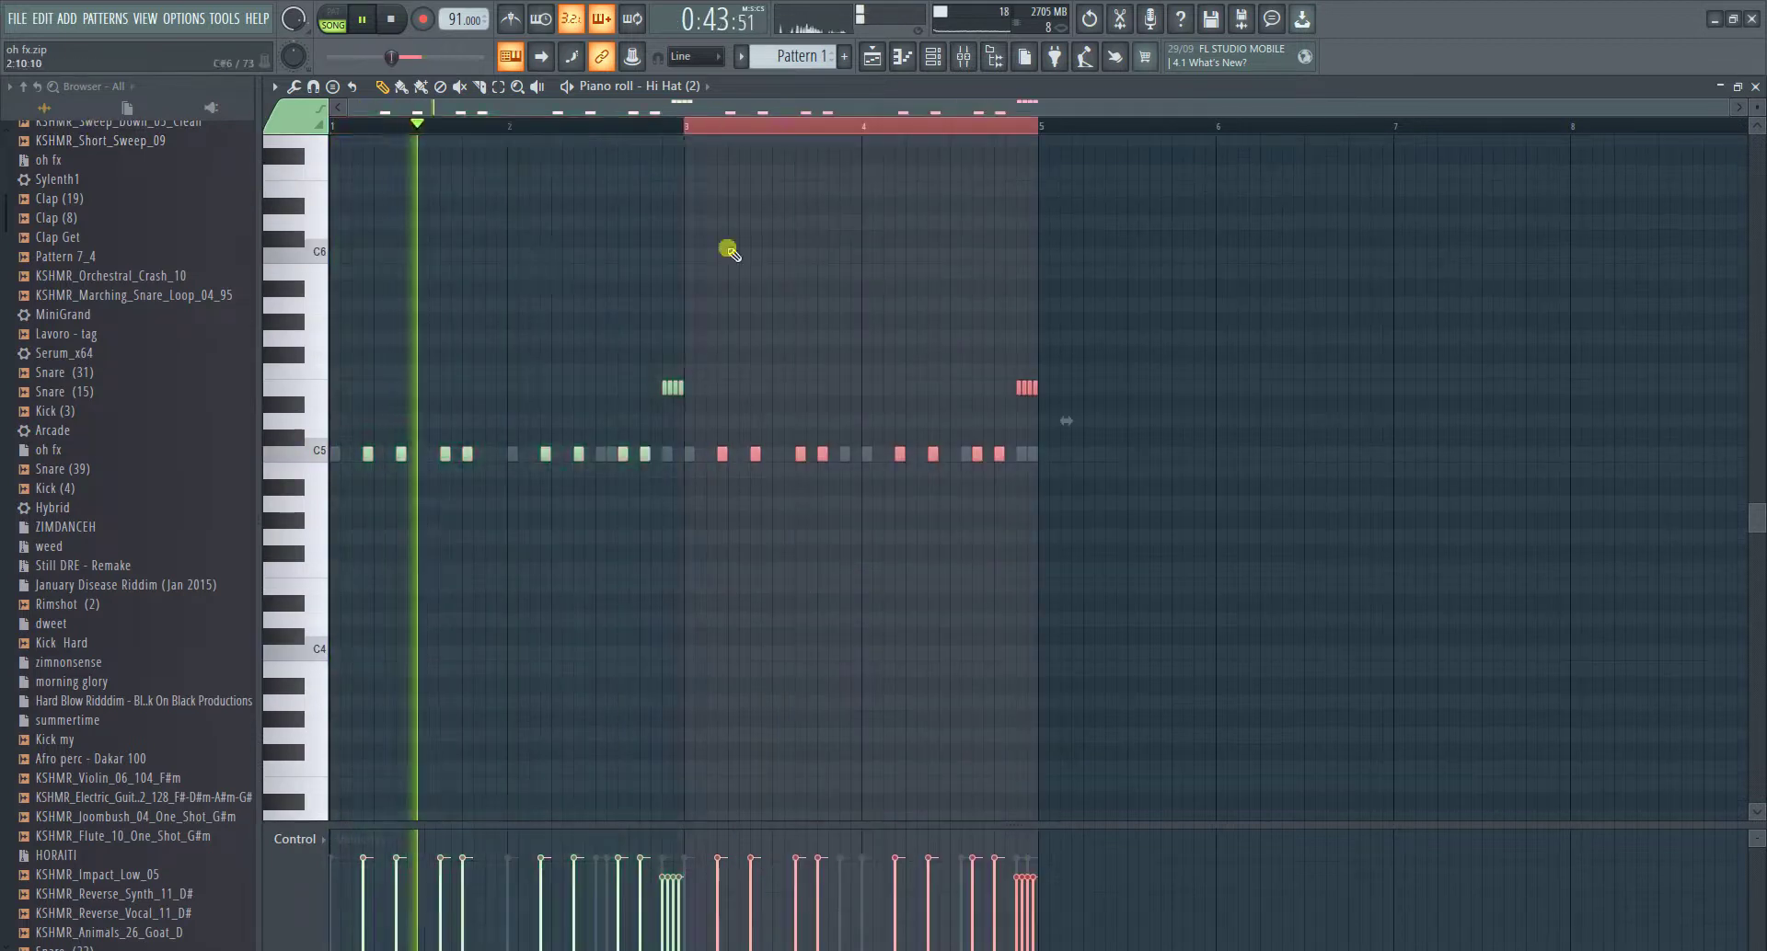
key(ctrl+a)
click(932, 56)
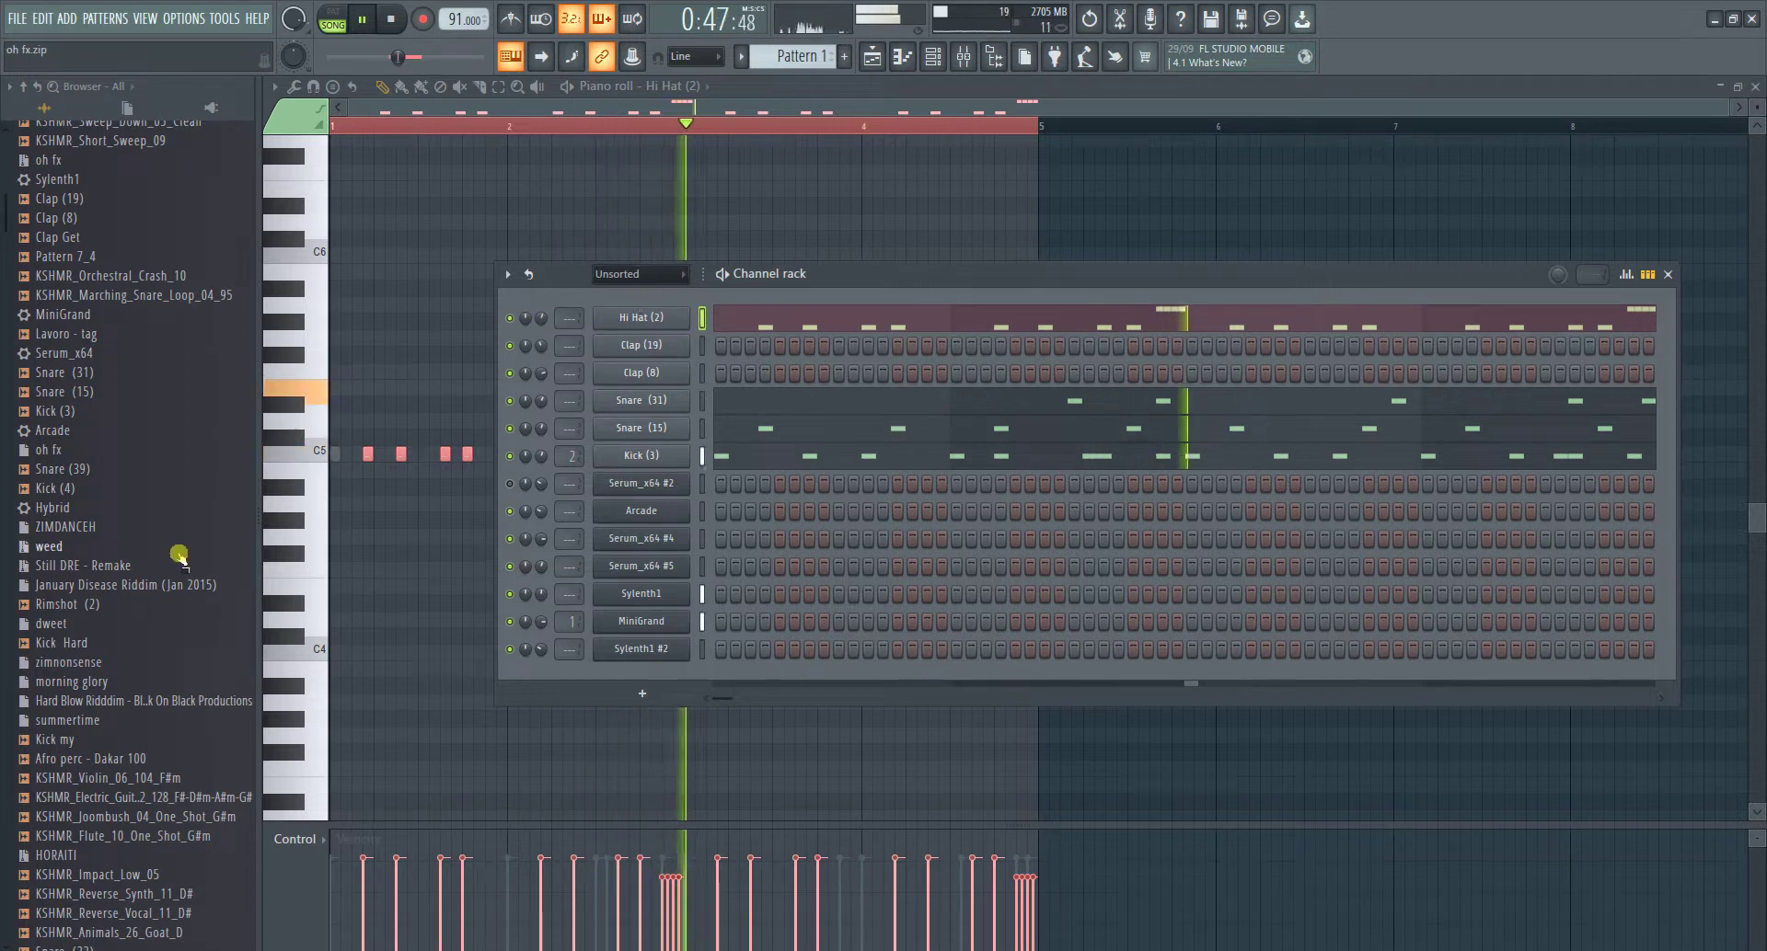
click(870, 253)
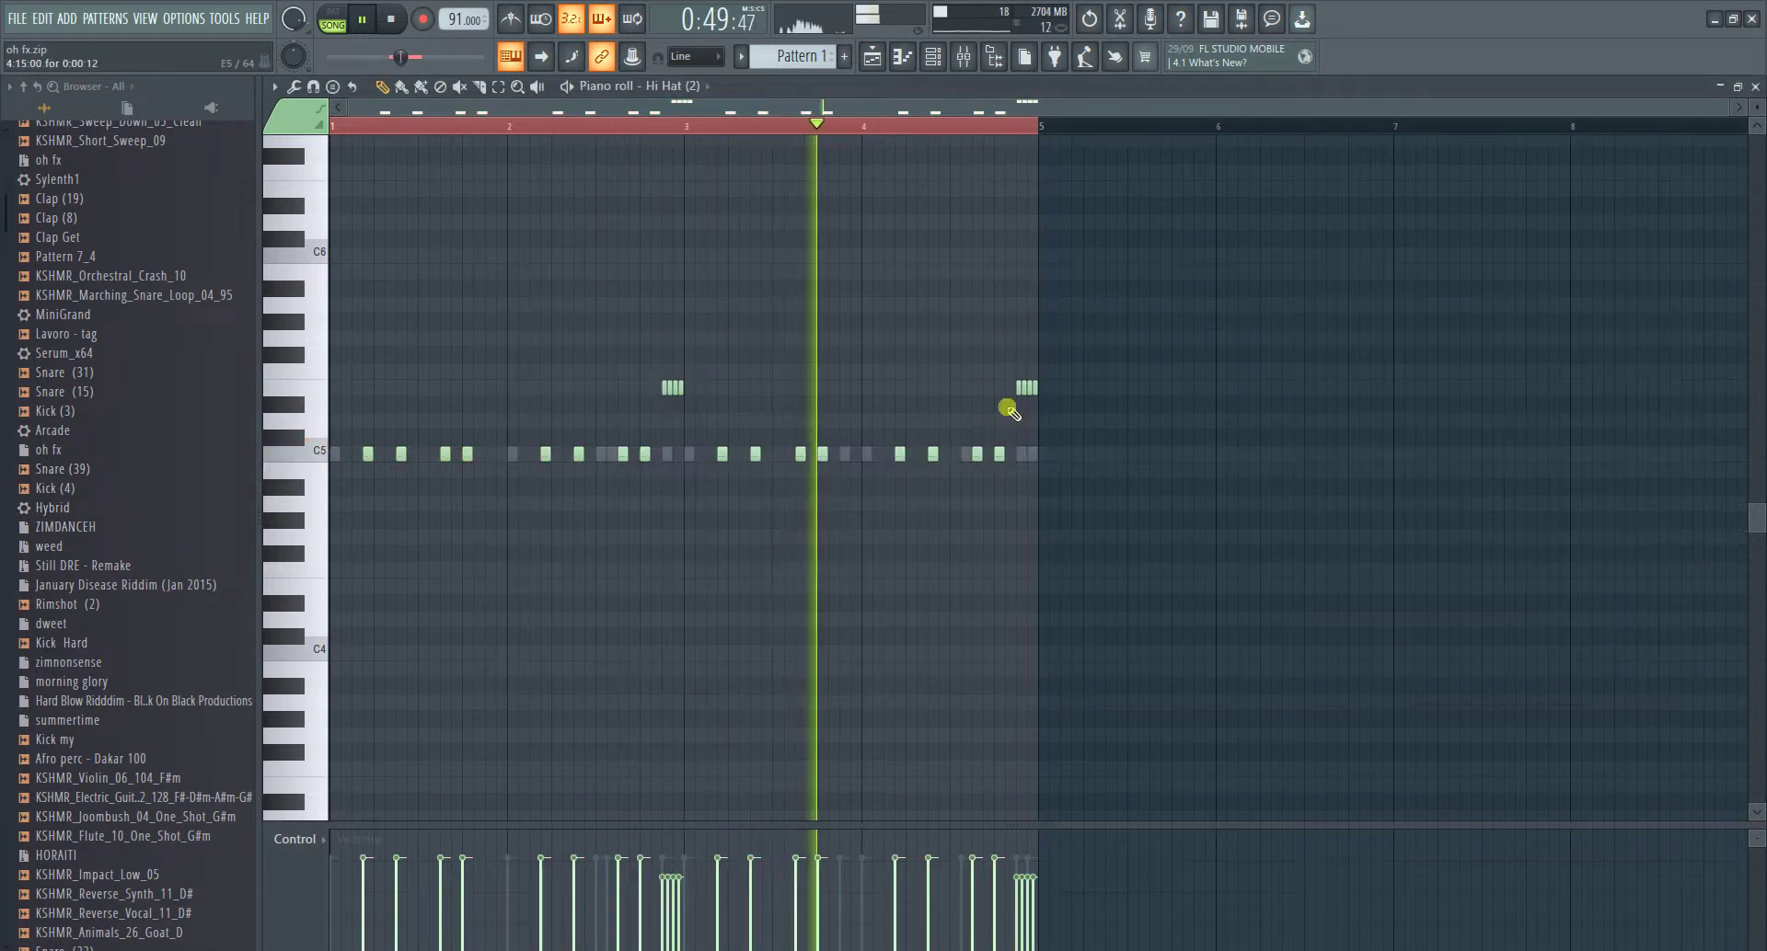
- Replace the roll at the end of bar 4 with three C5 notes snapped to 1/3 beat, and restore the Main snap
click(314, 89)
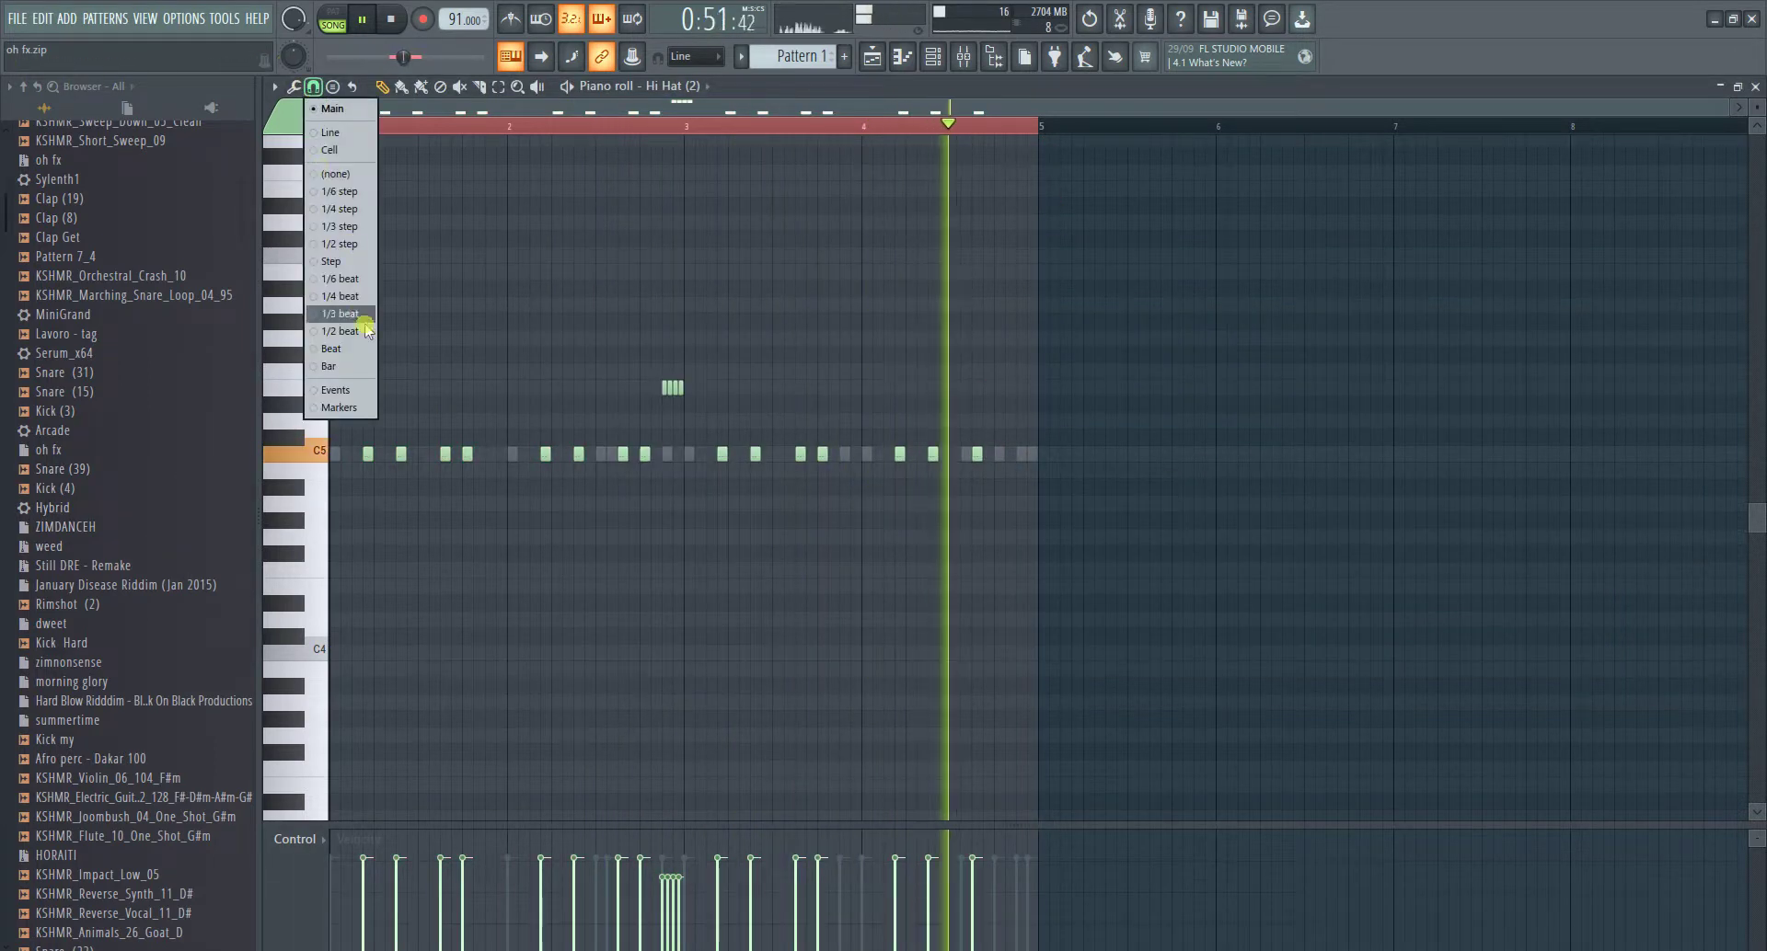
click(355, 316)
click(1001, 454)
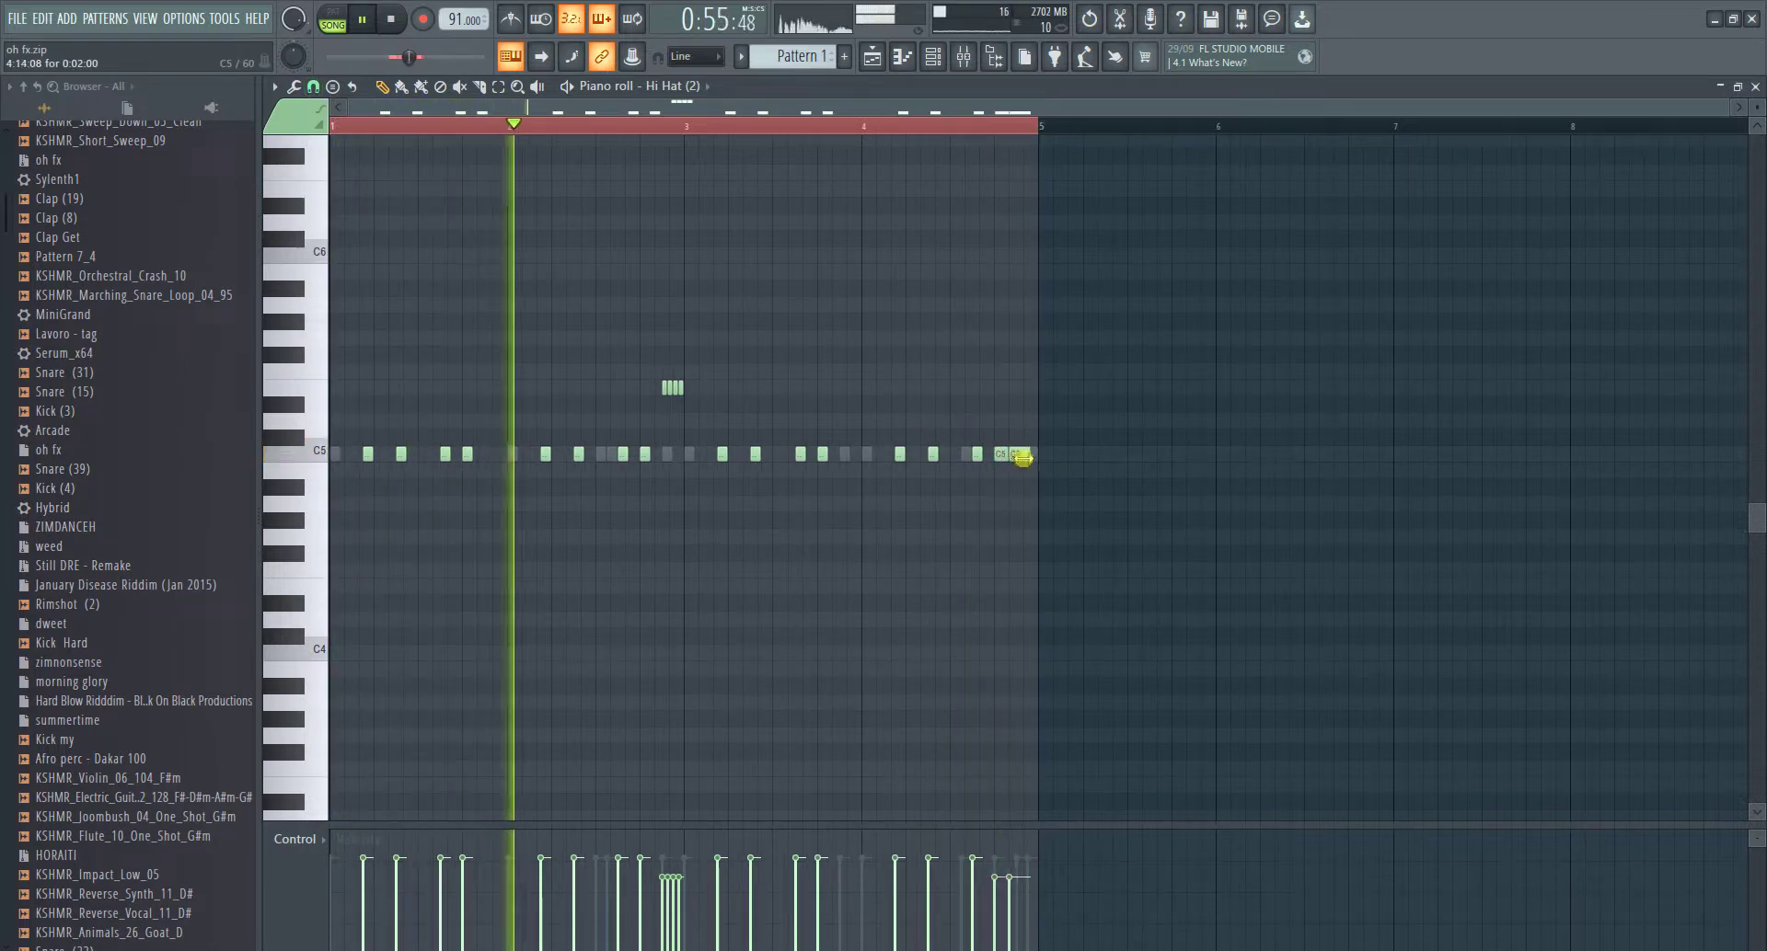
click(1022, 454)
click(1029, 455)
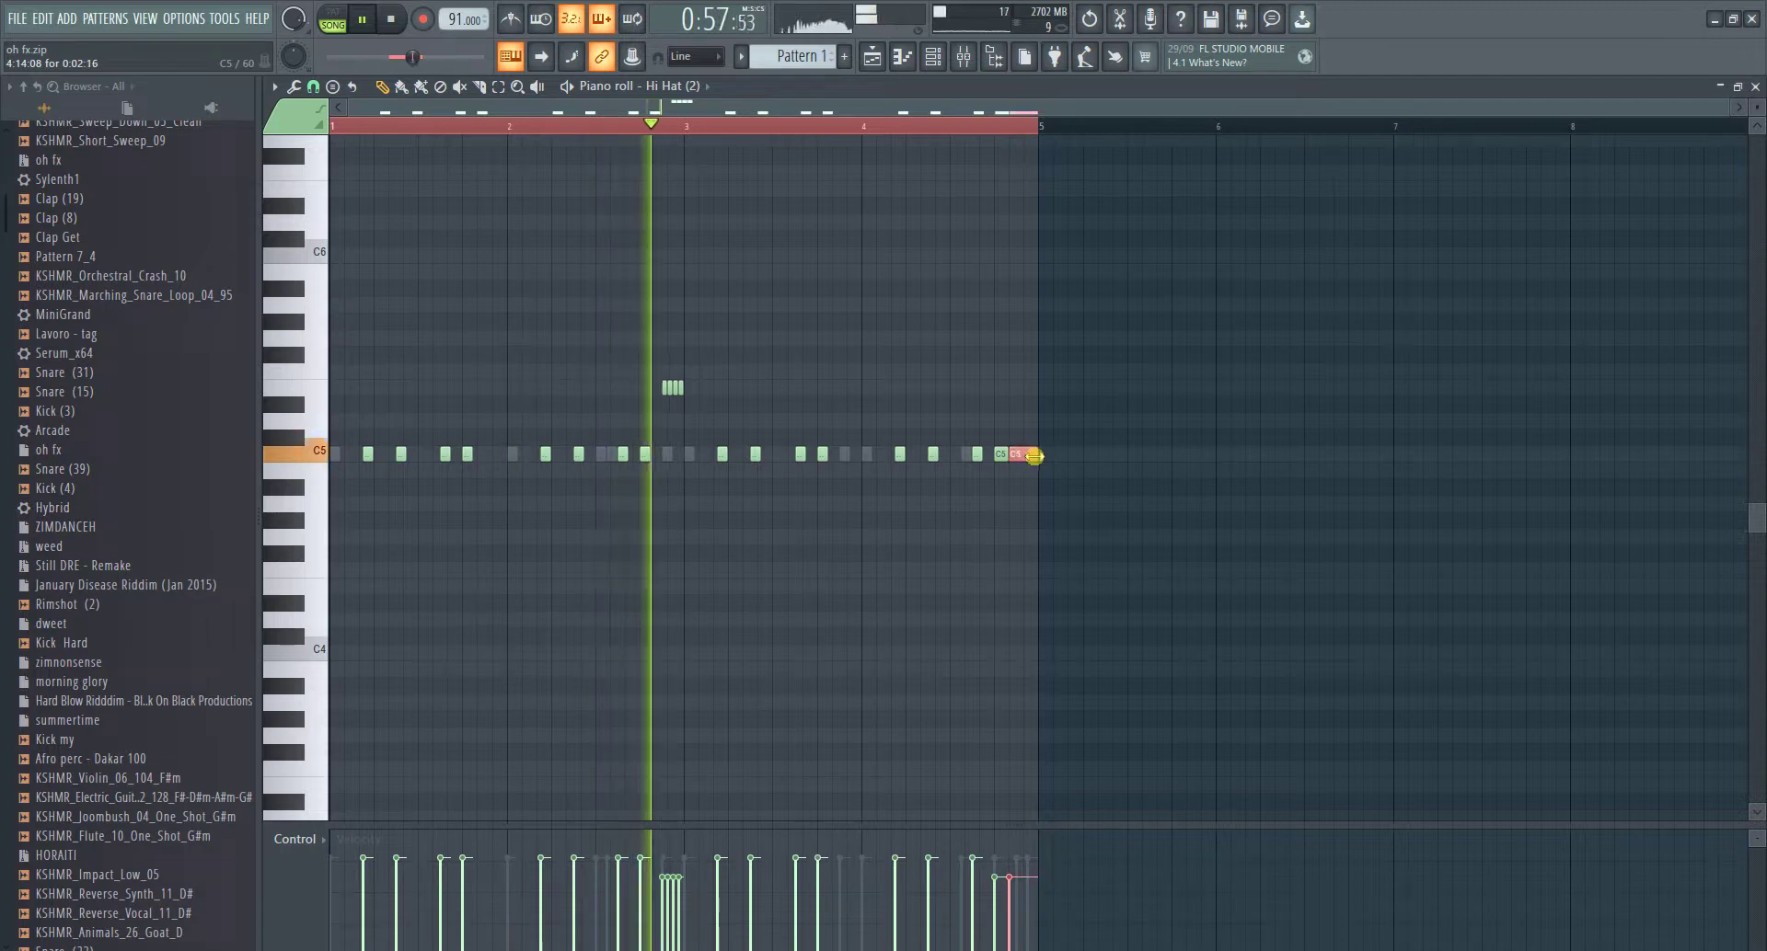
click(313, 87)
click(322, 106)
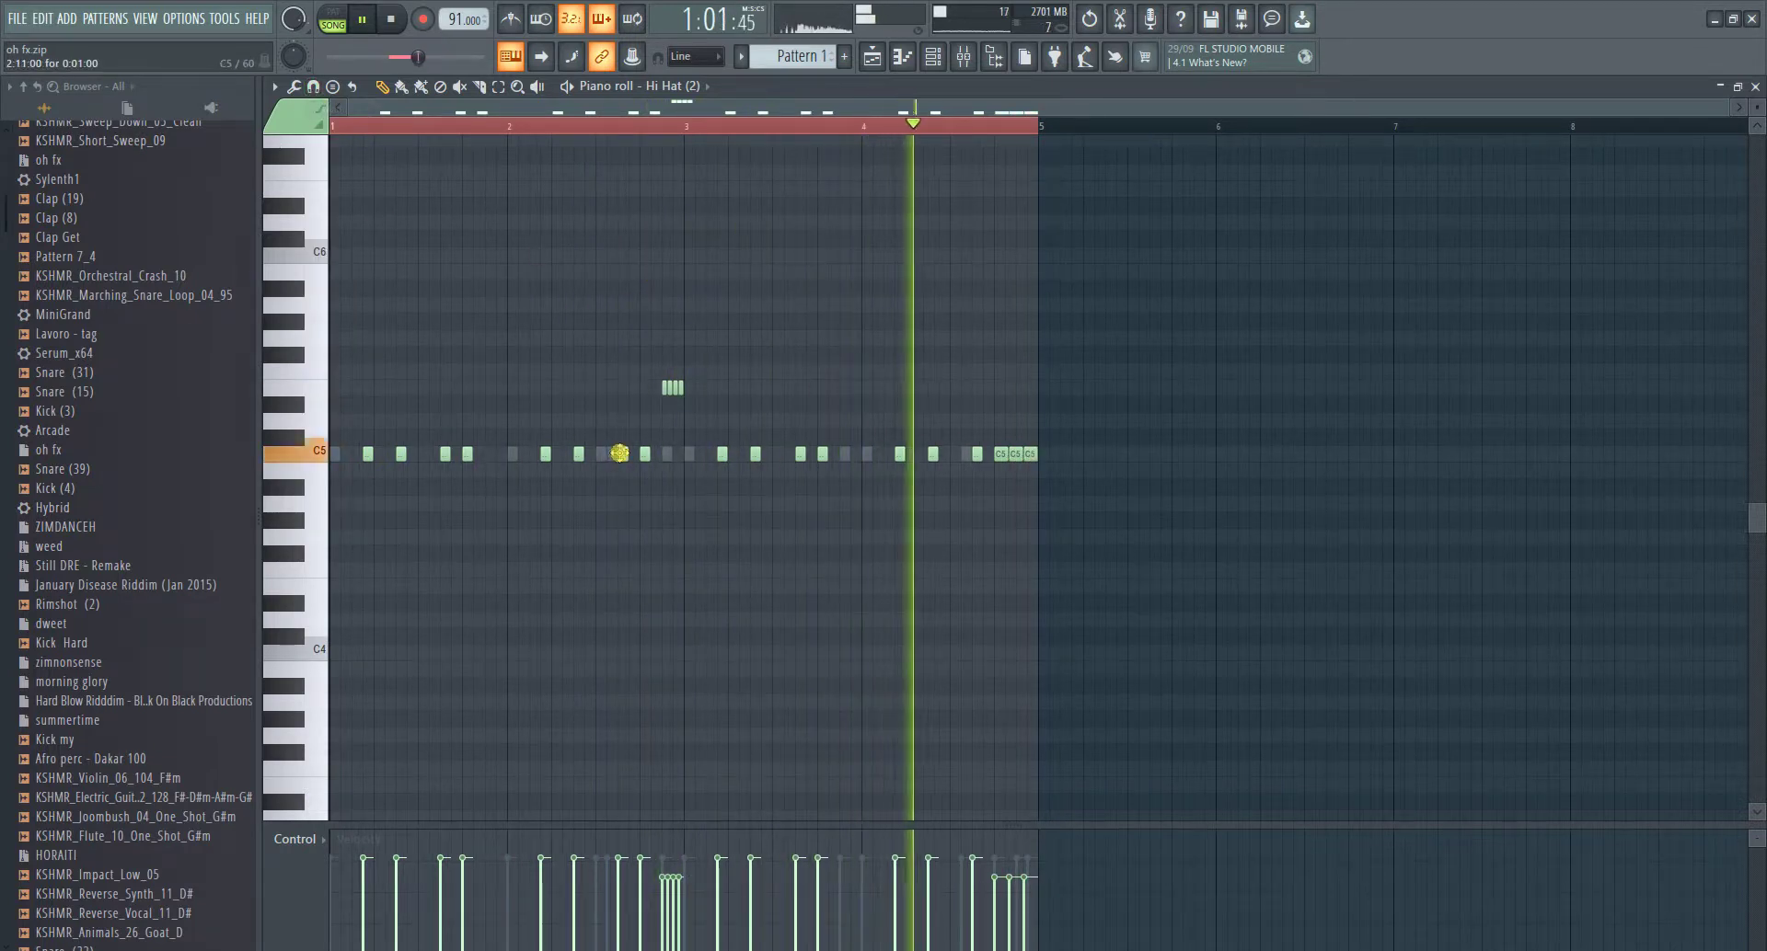
- Select bars 1 through 24 in the playlist timeline as the playback range
key(F5)
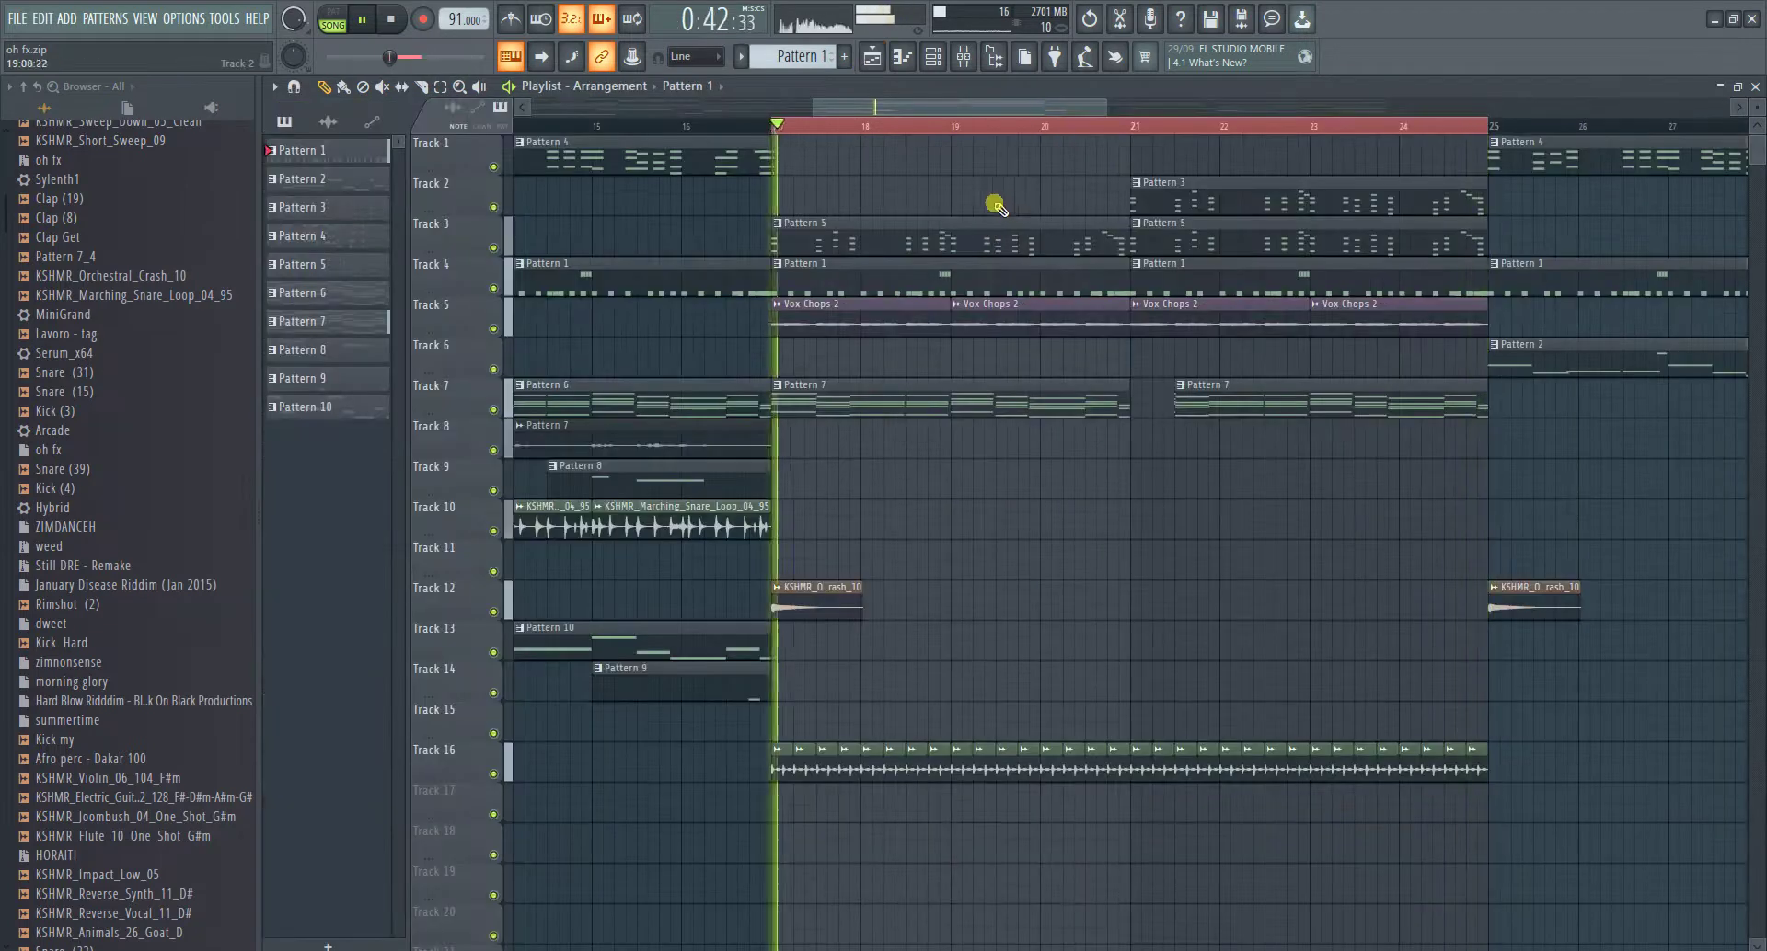
scroll(997, 205, down, 1)
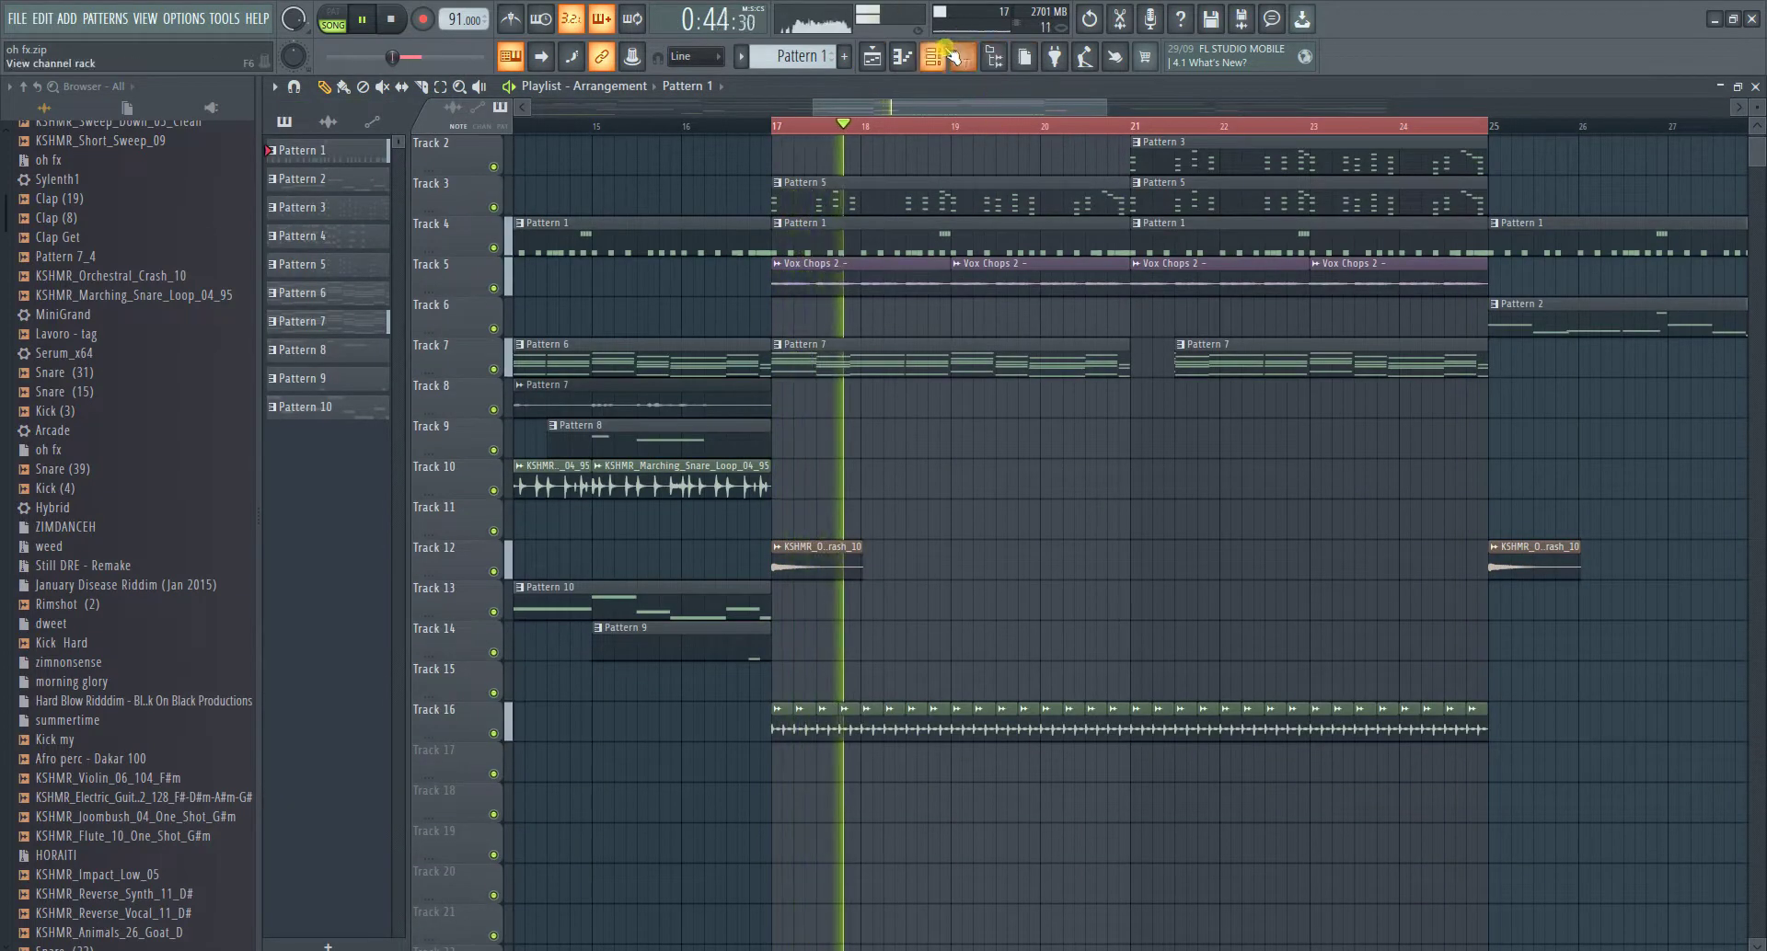
key(F6)
click(813, 318)
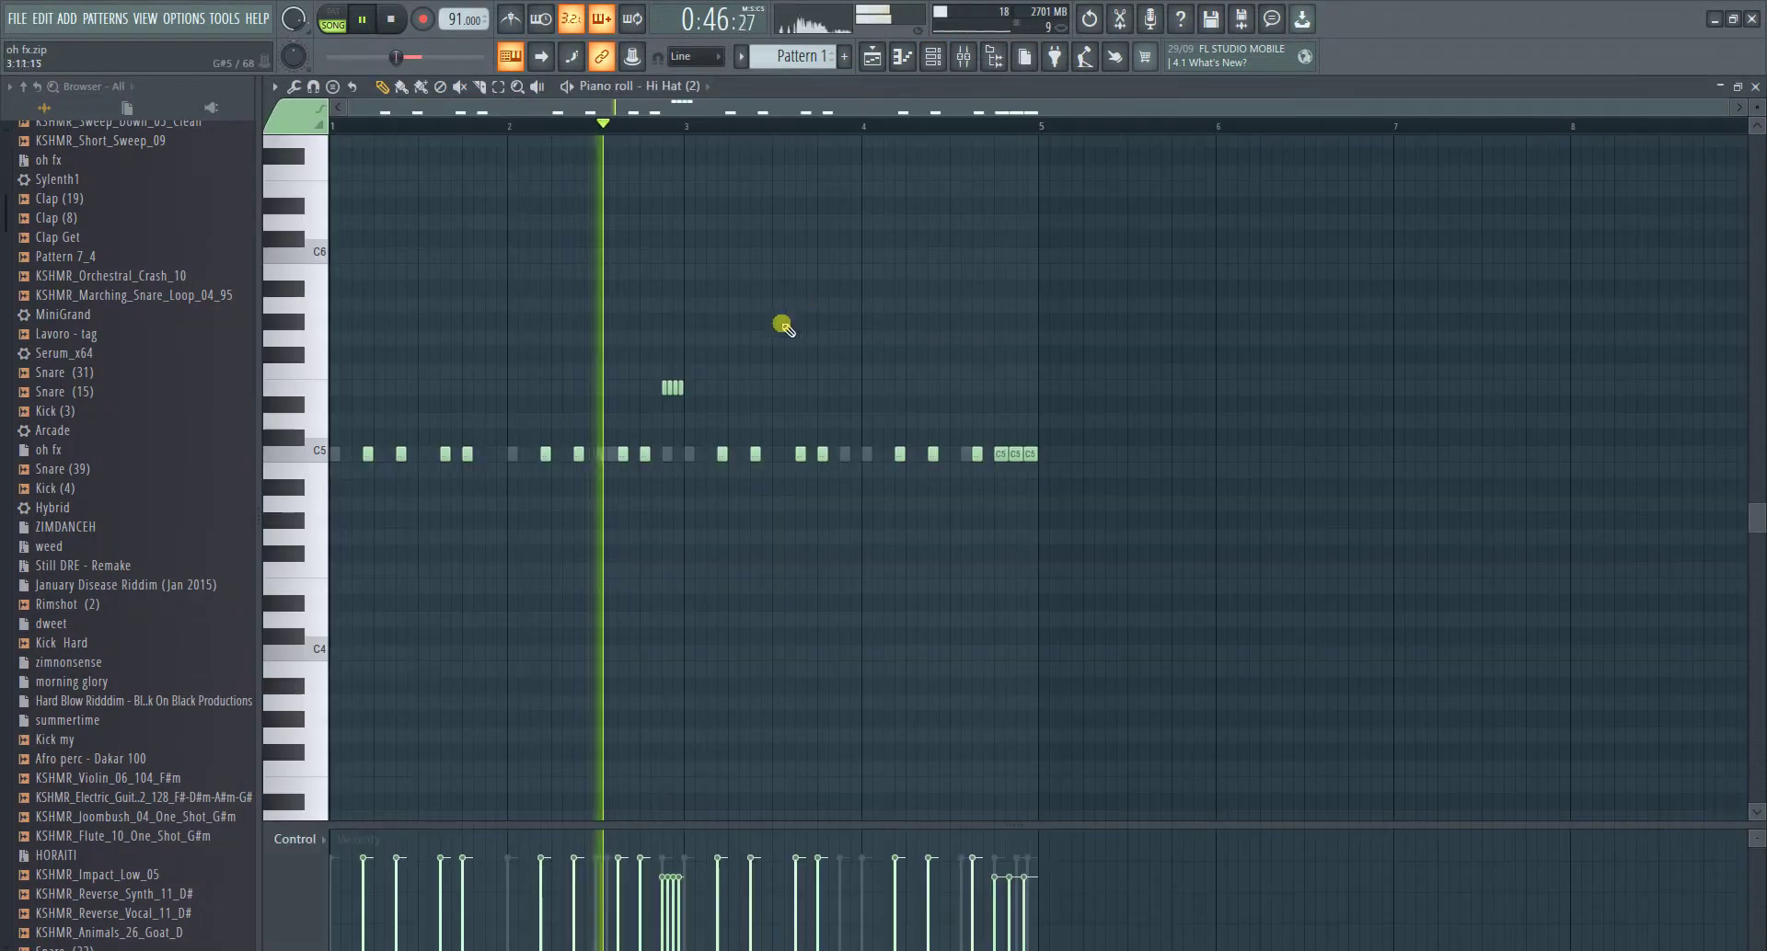
click(932, 59)
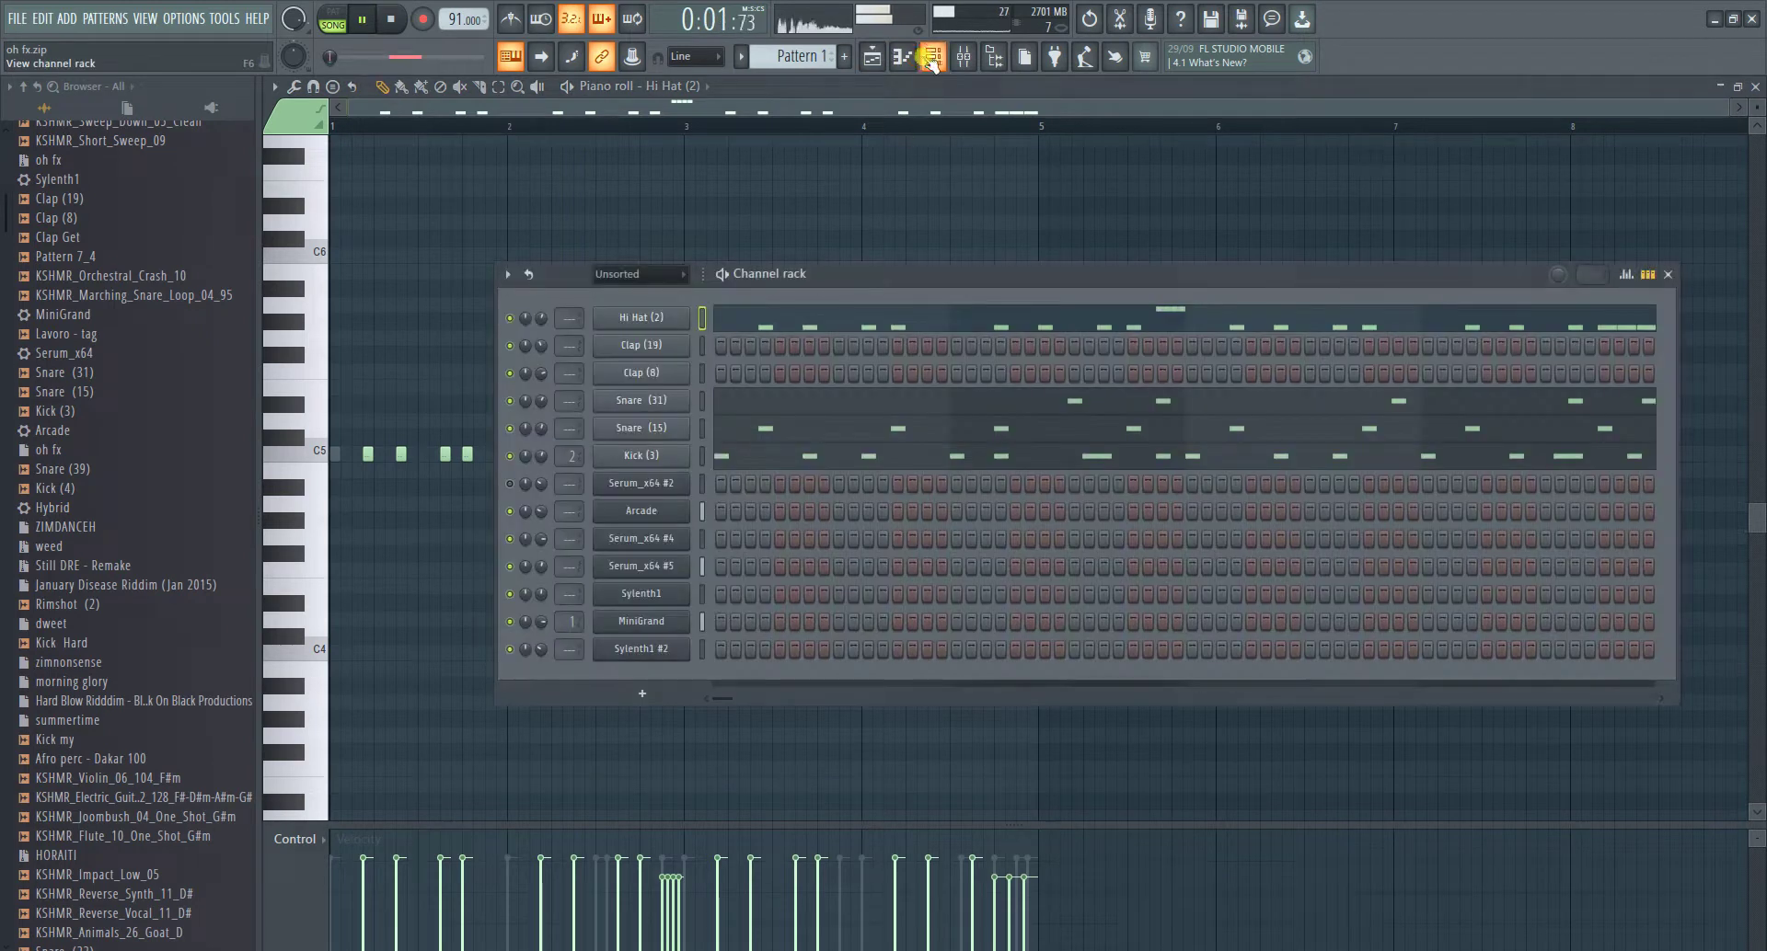
click(874, 58)
scroll(851, 129, down, 4)
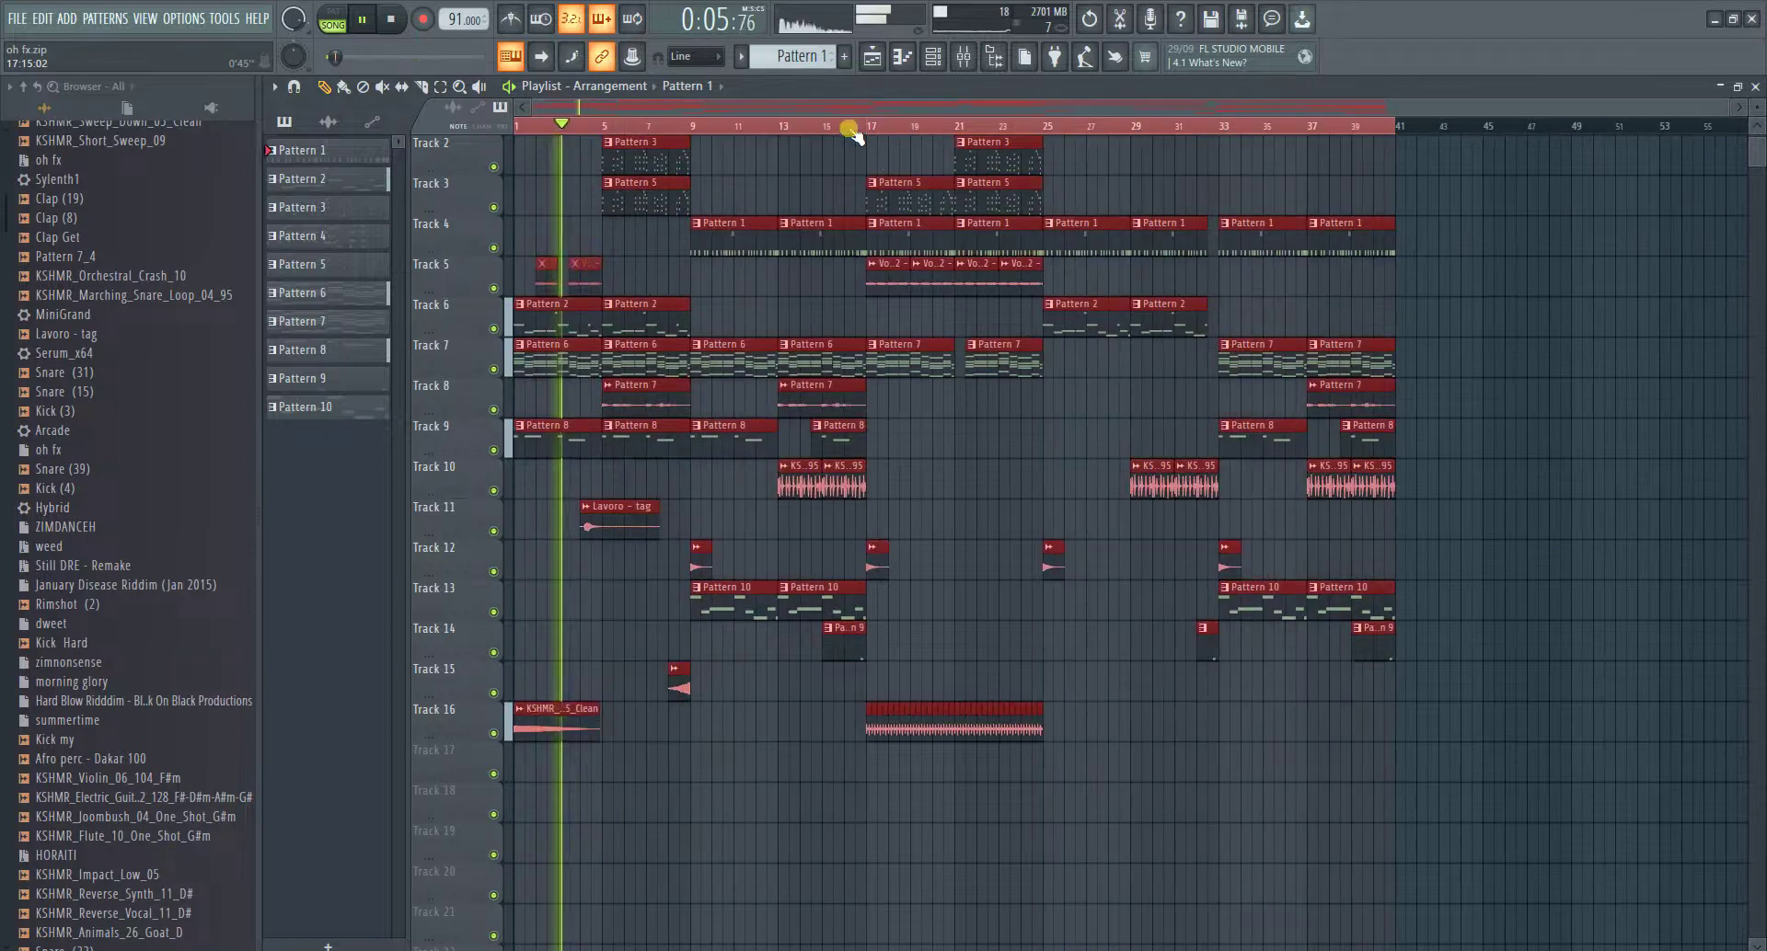
drag(1393, 128, 1049, 138)
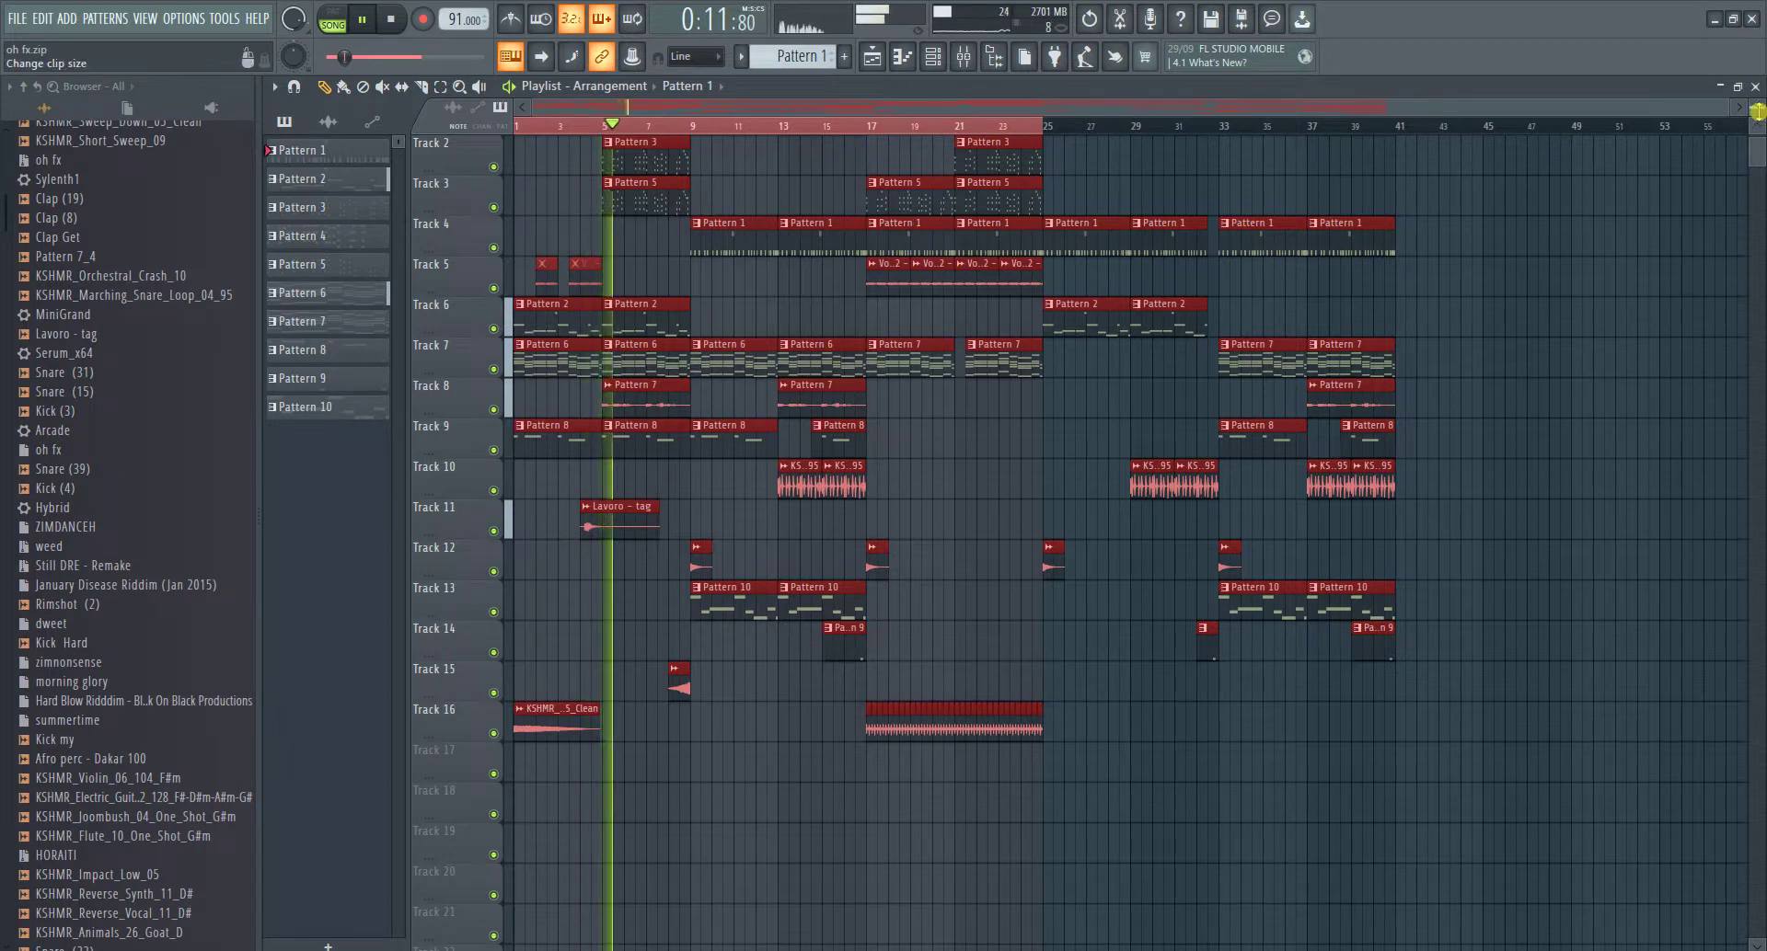
scroll(1757, 111, down, 1)
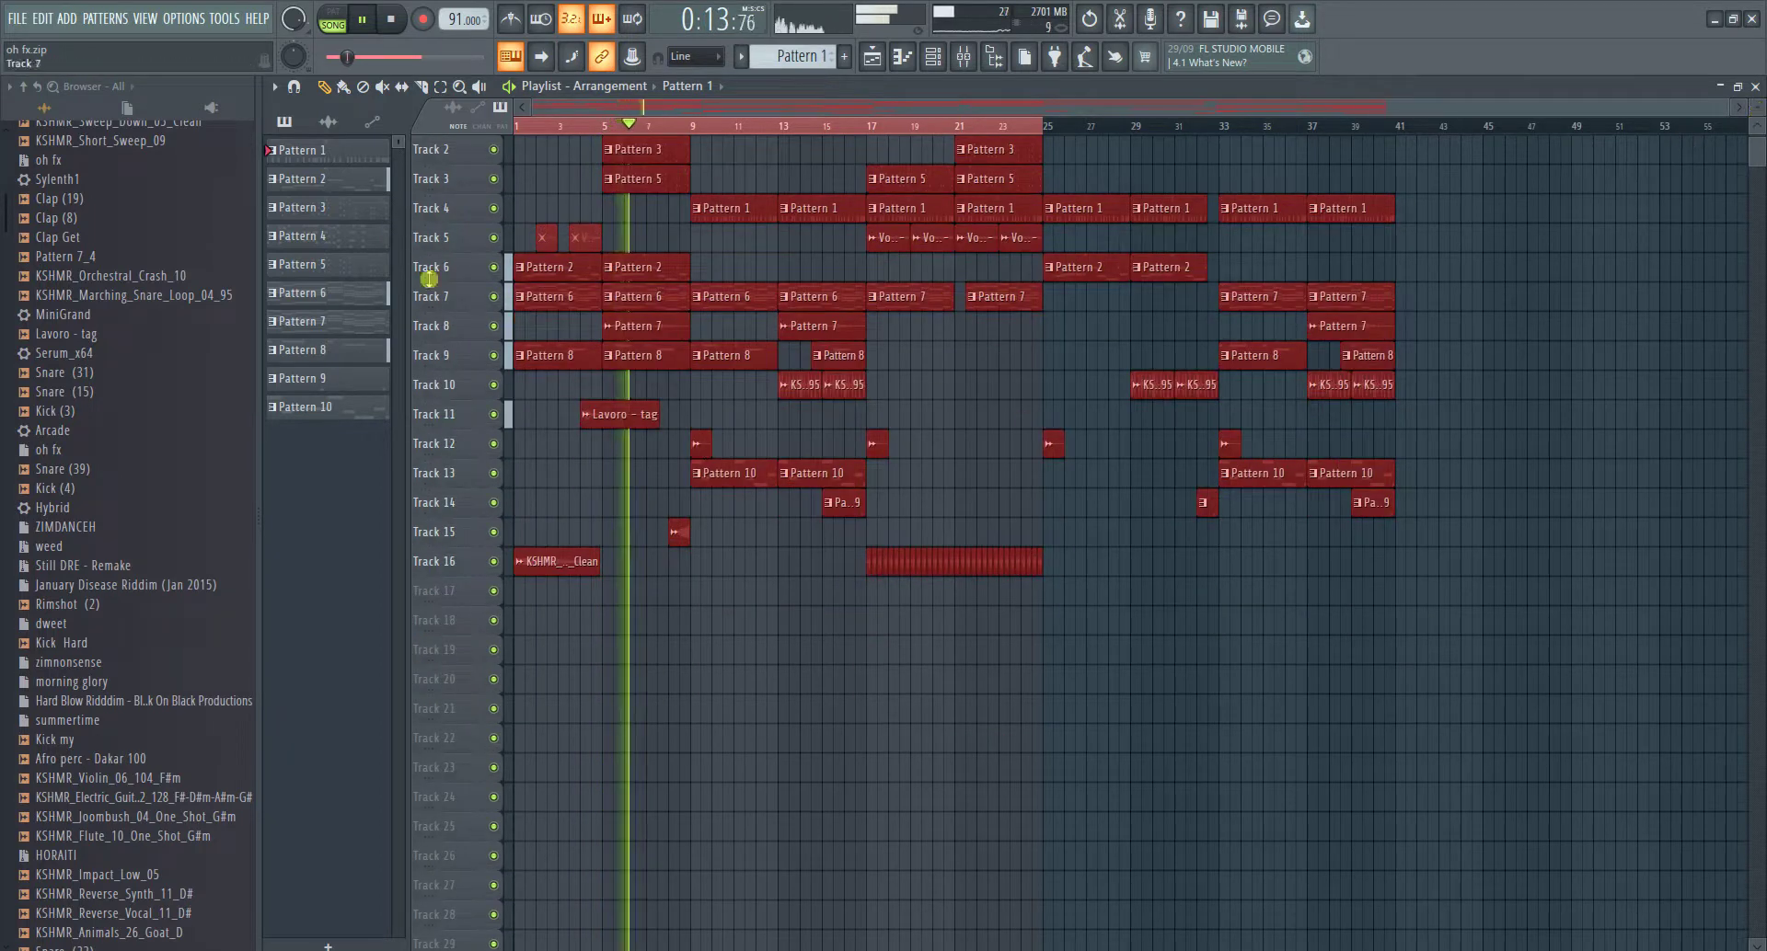
scroll(153, 248, up, 3)
- Collapse the browser folders and deselect all playlist clips
click(10, 86)
click(24, 87)
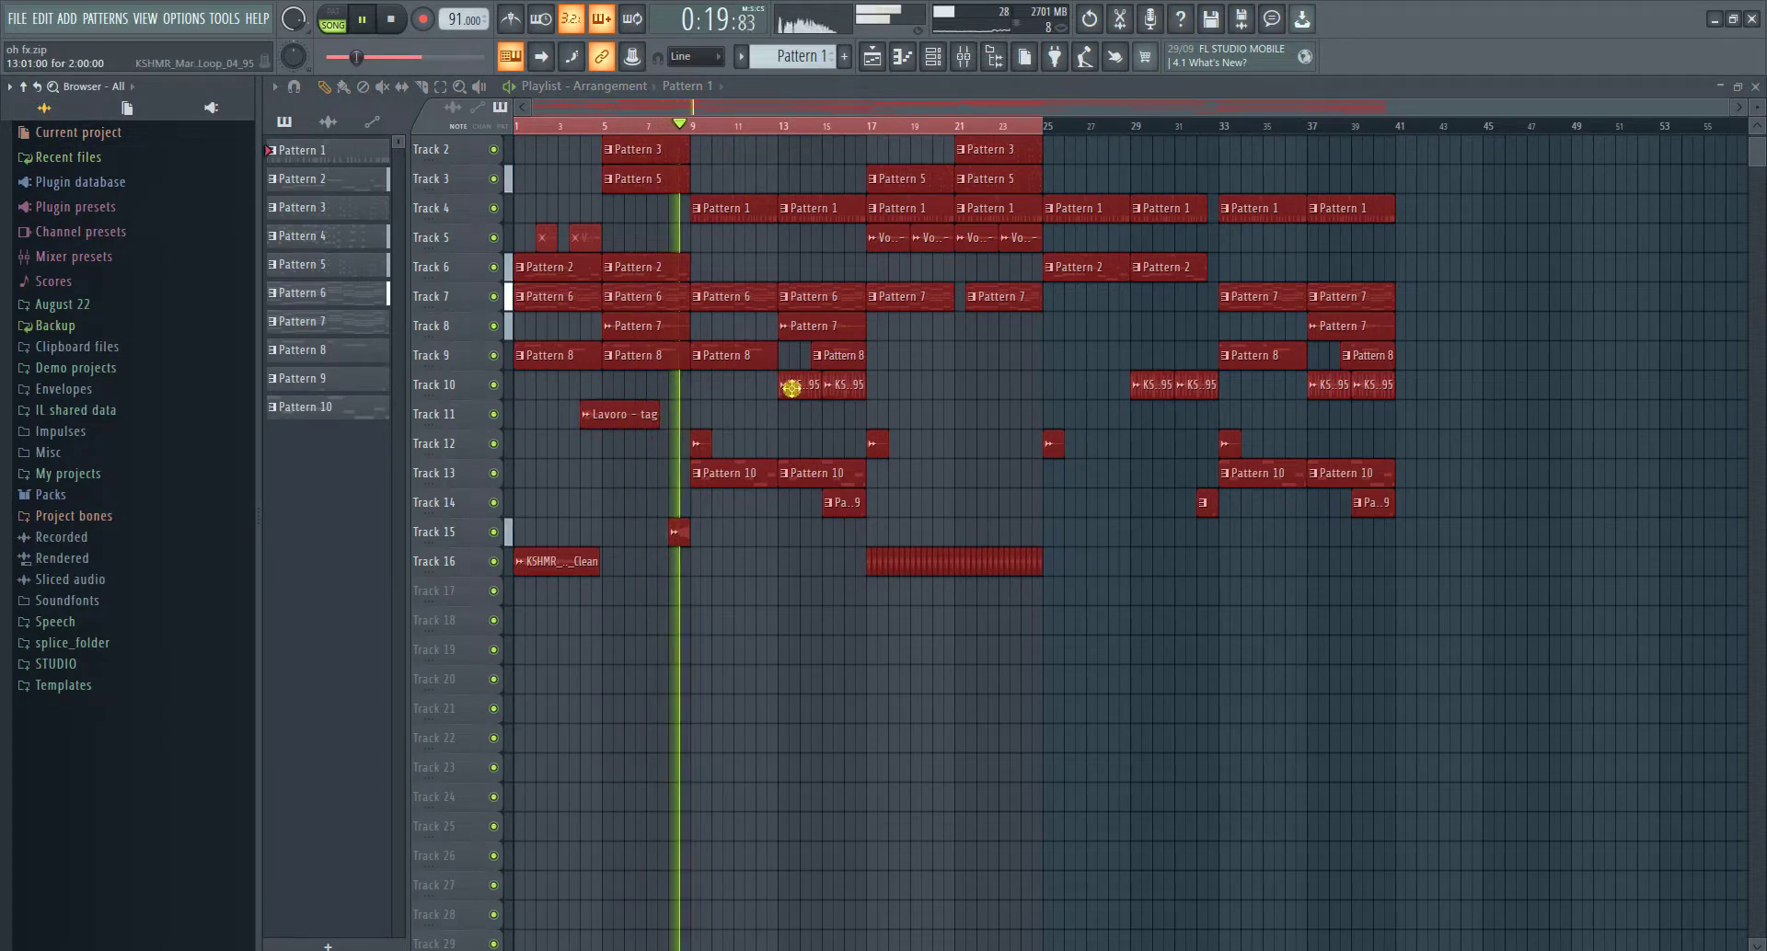
click(743, 540)
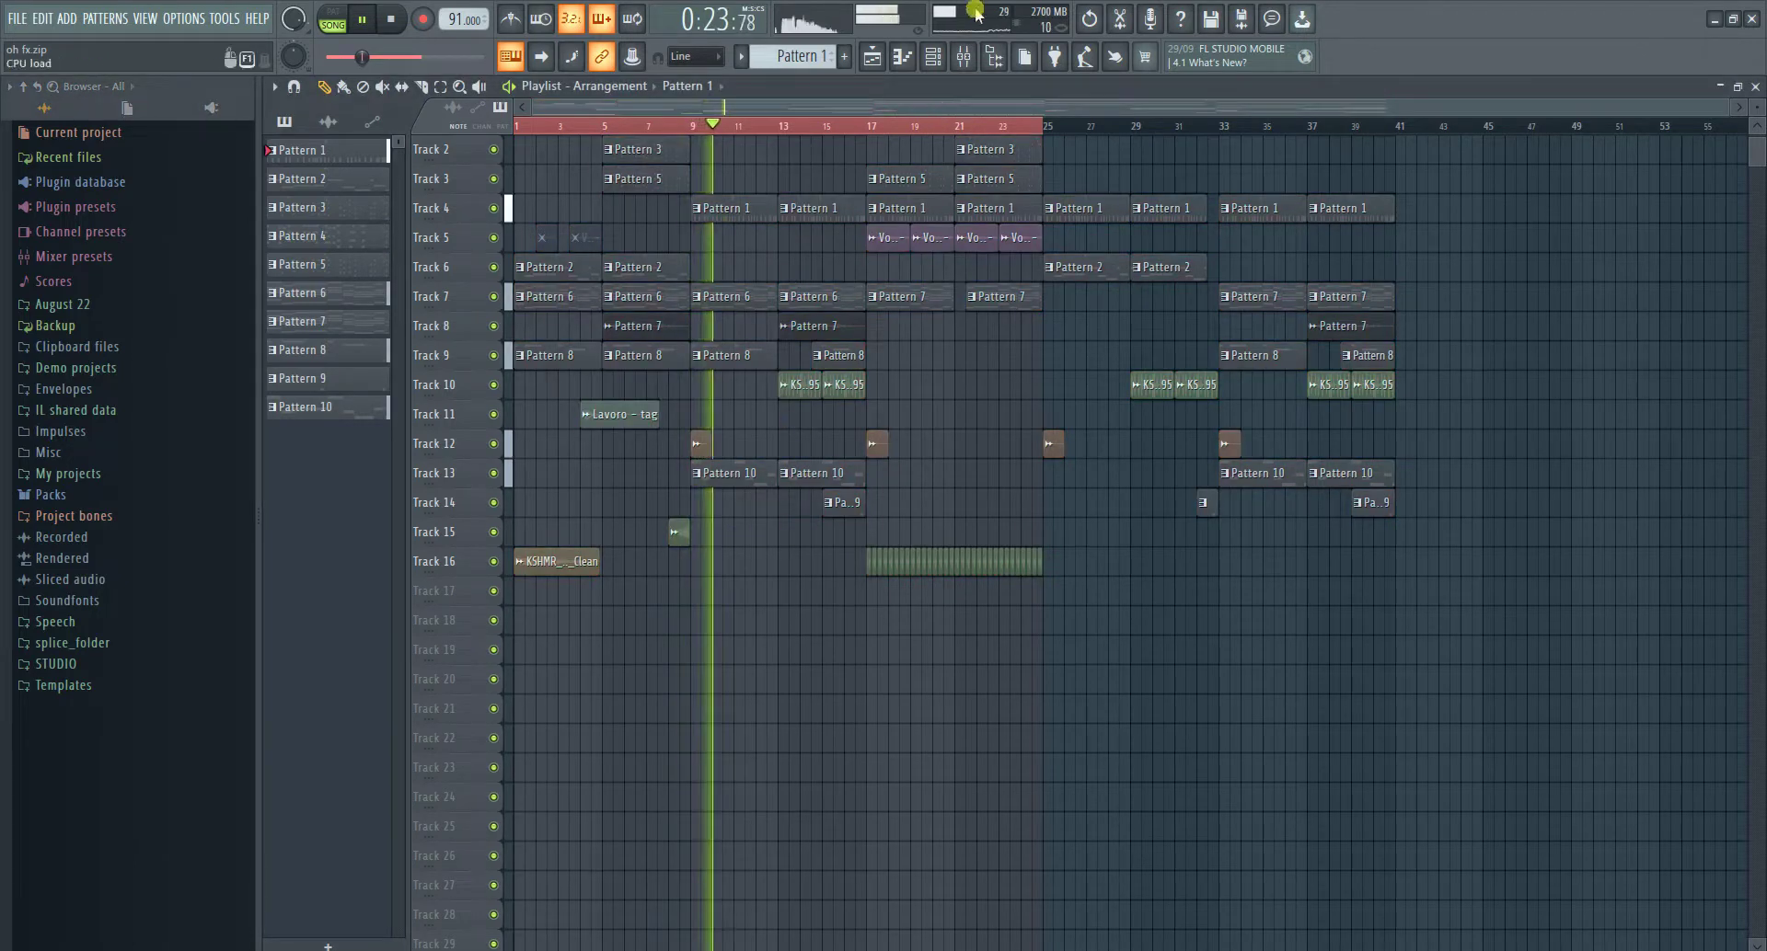
key(F6)
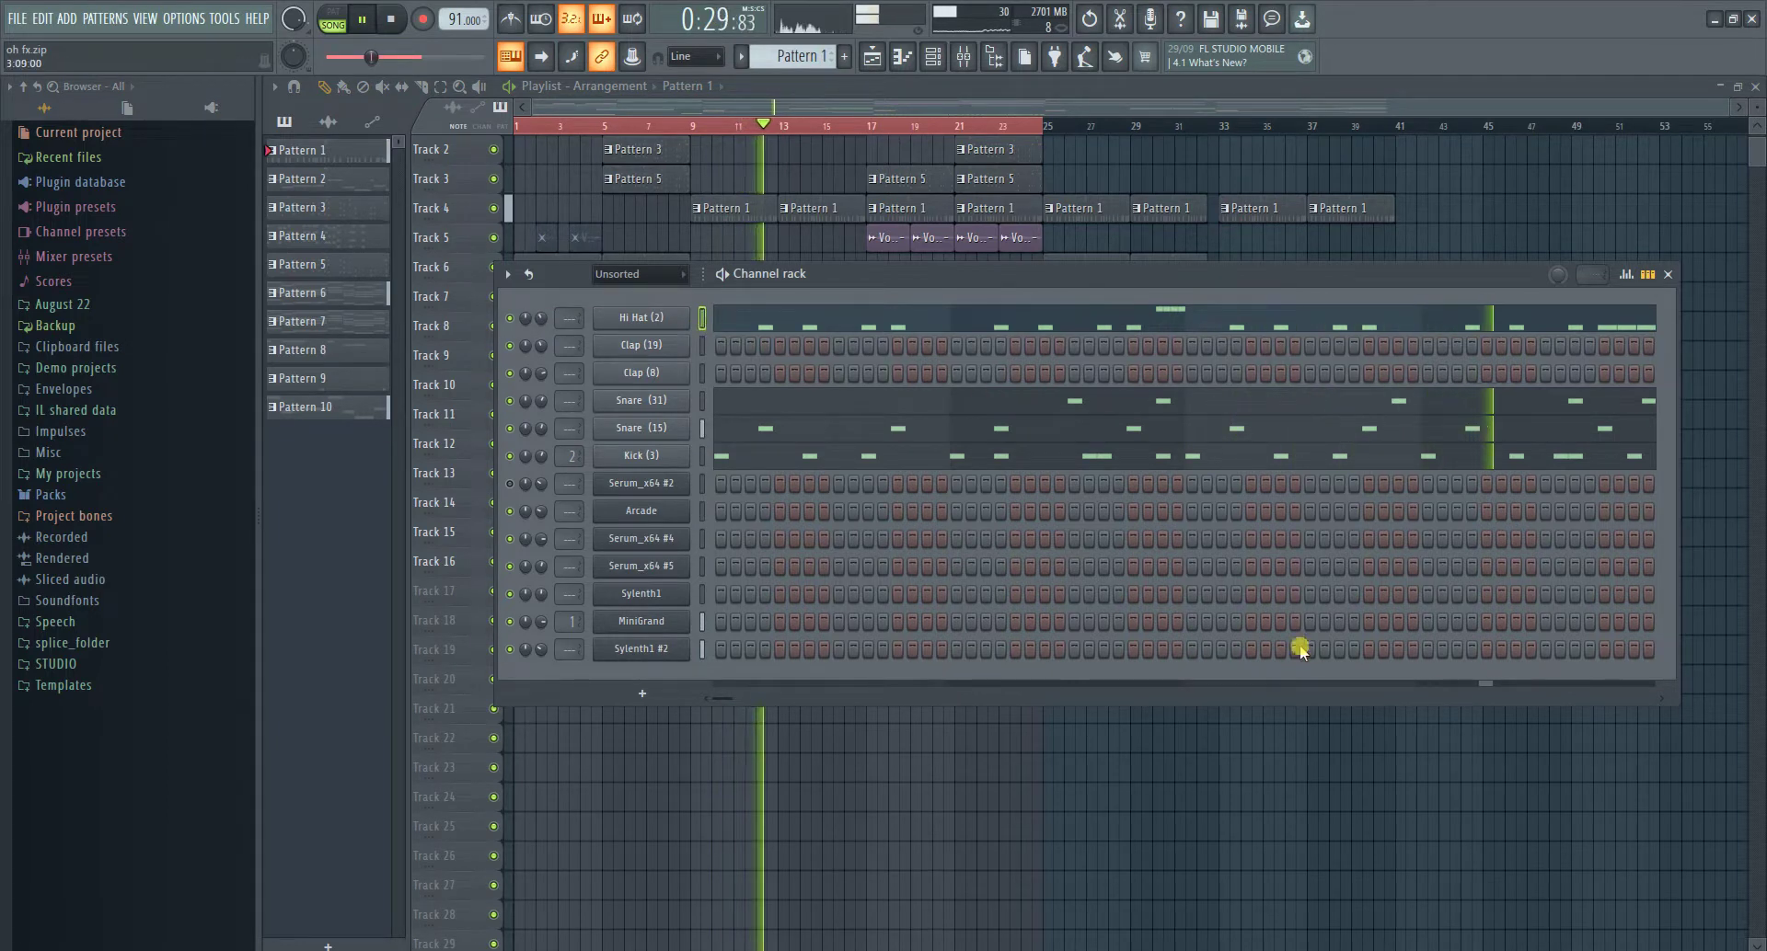
key(F6)
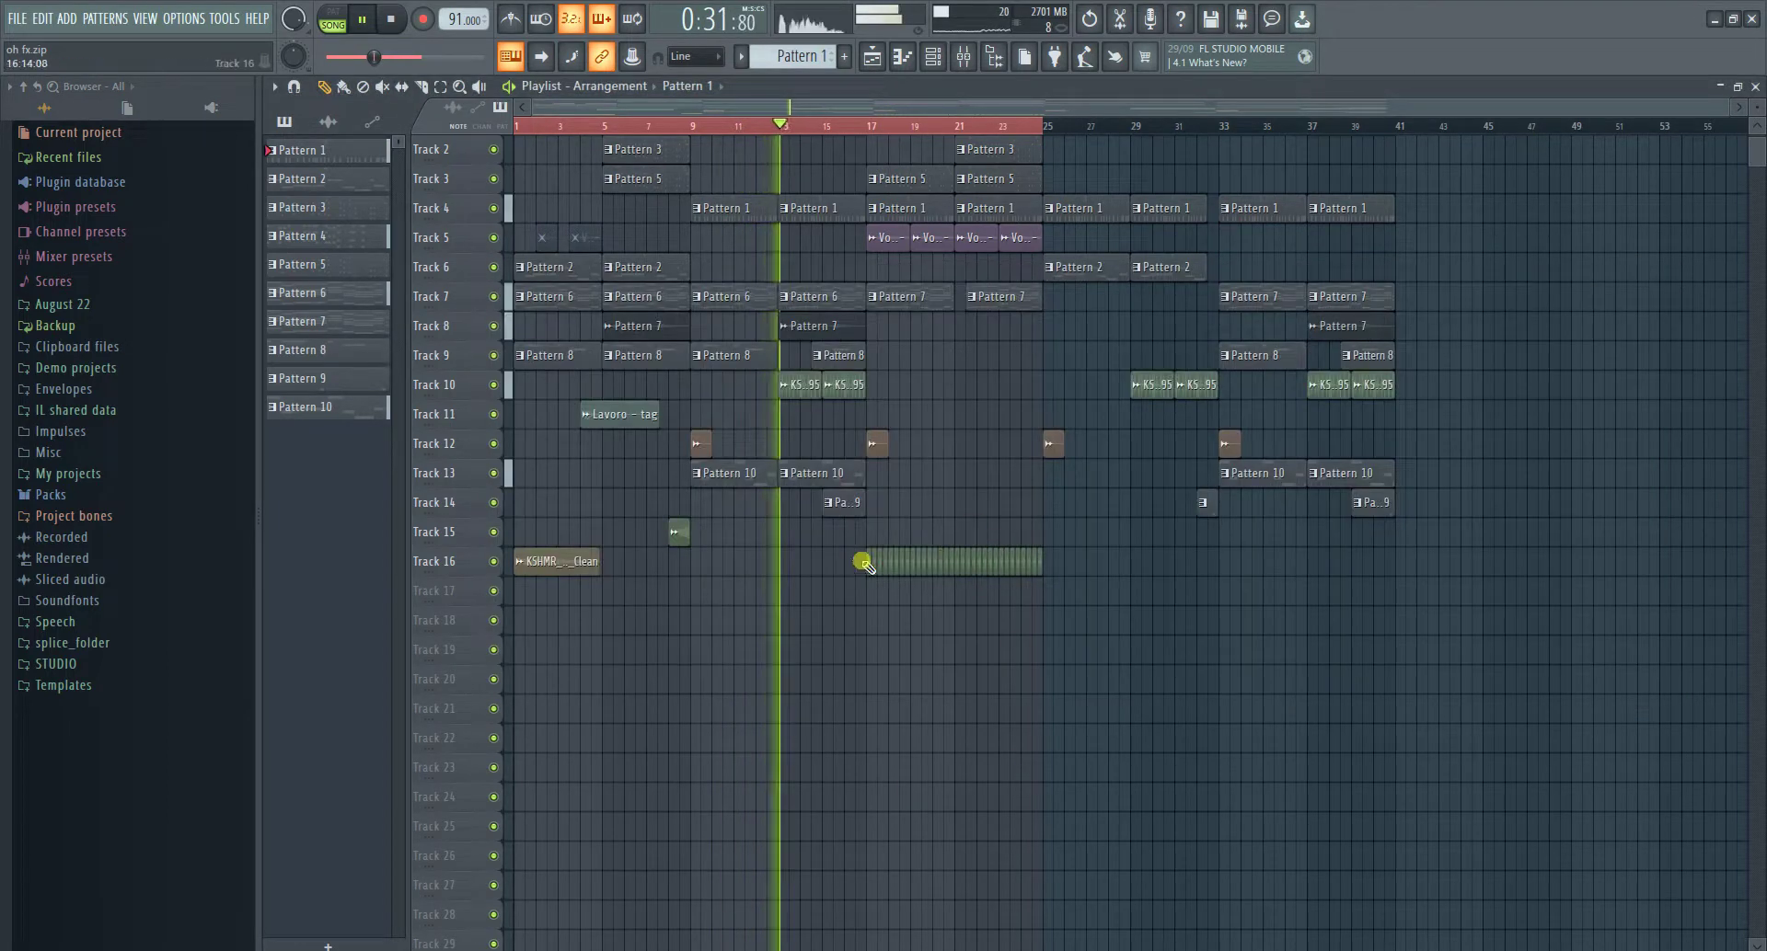
drag(940, 565, 954, 566)
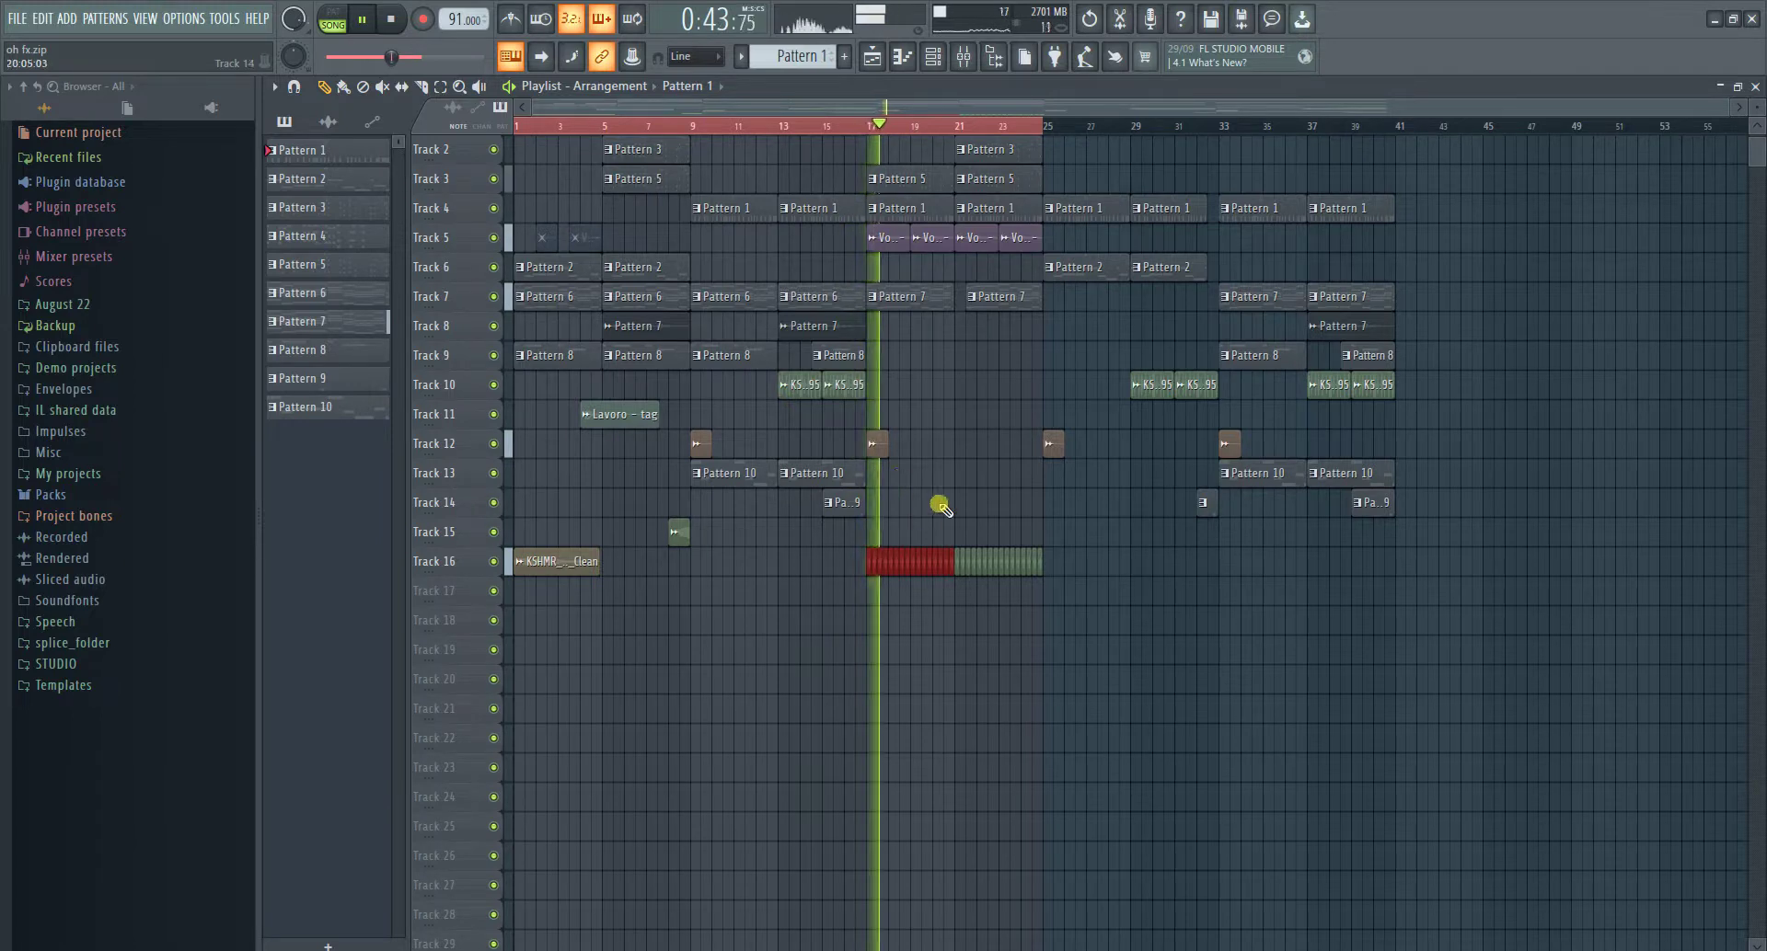
click(952, 560)
click(1011, 549)
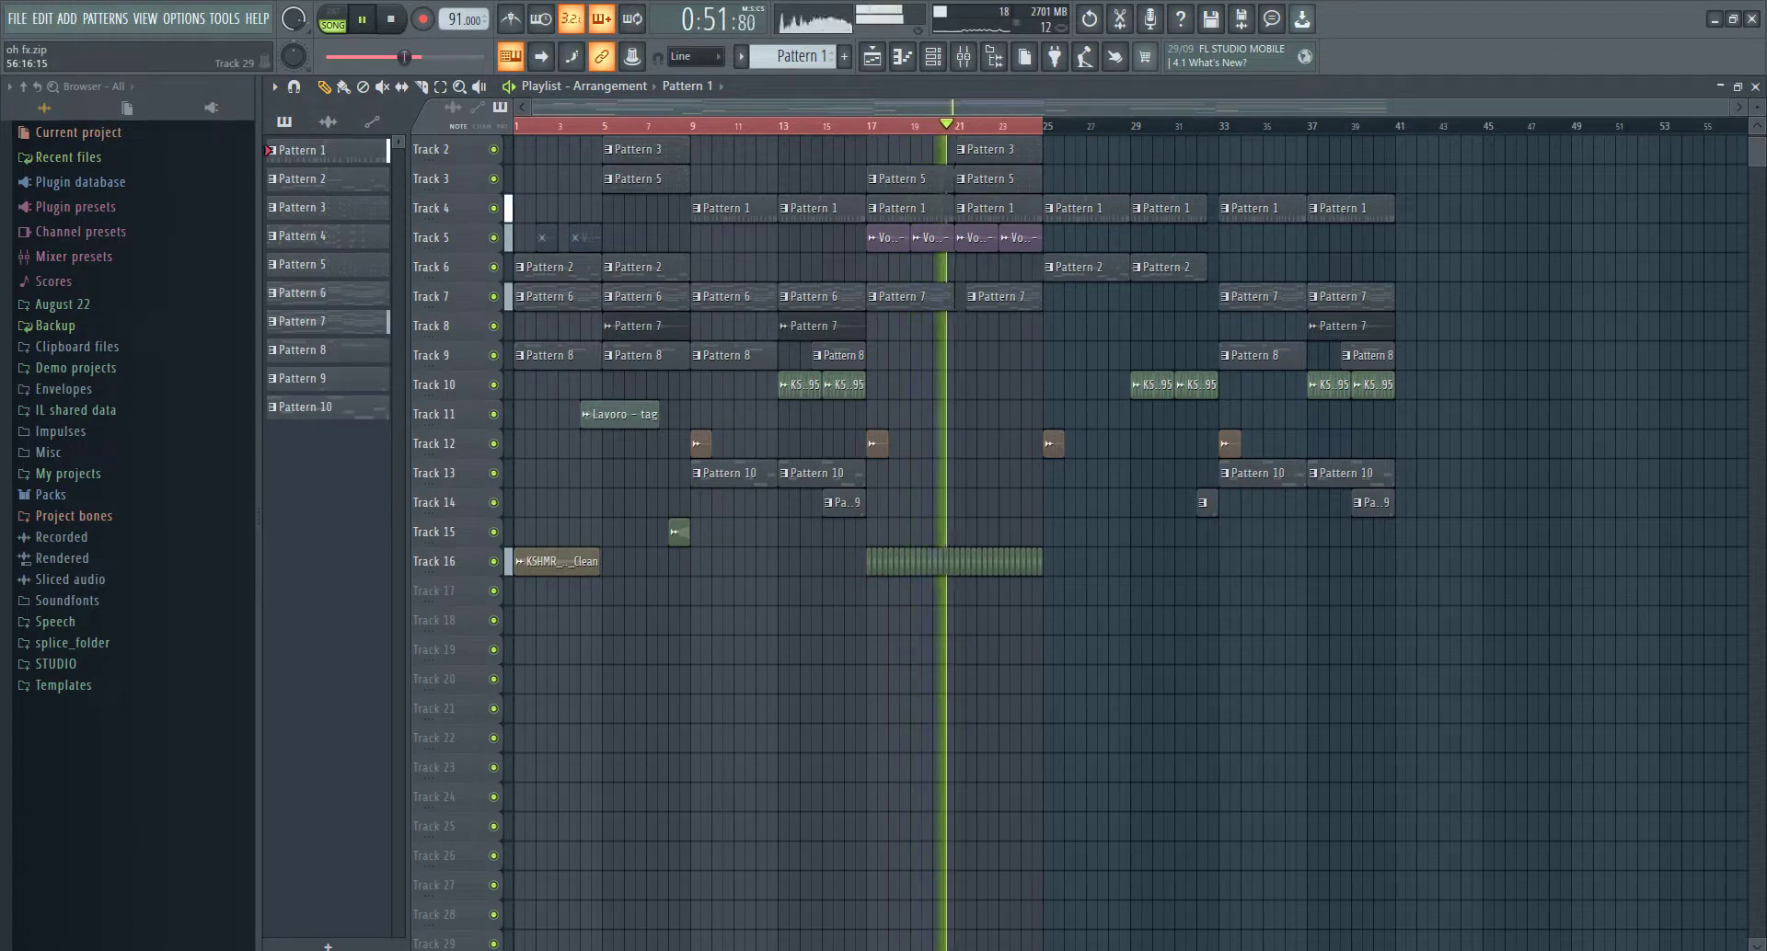
click(1505, 949)
right_click(1463, 898)
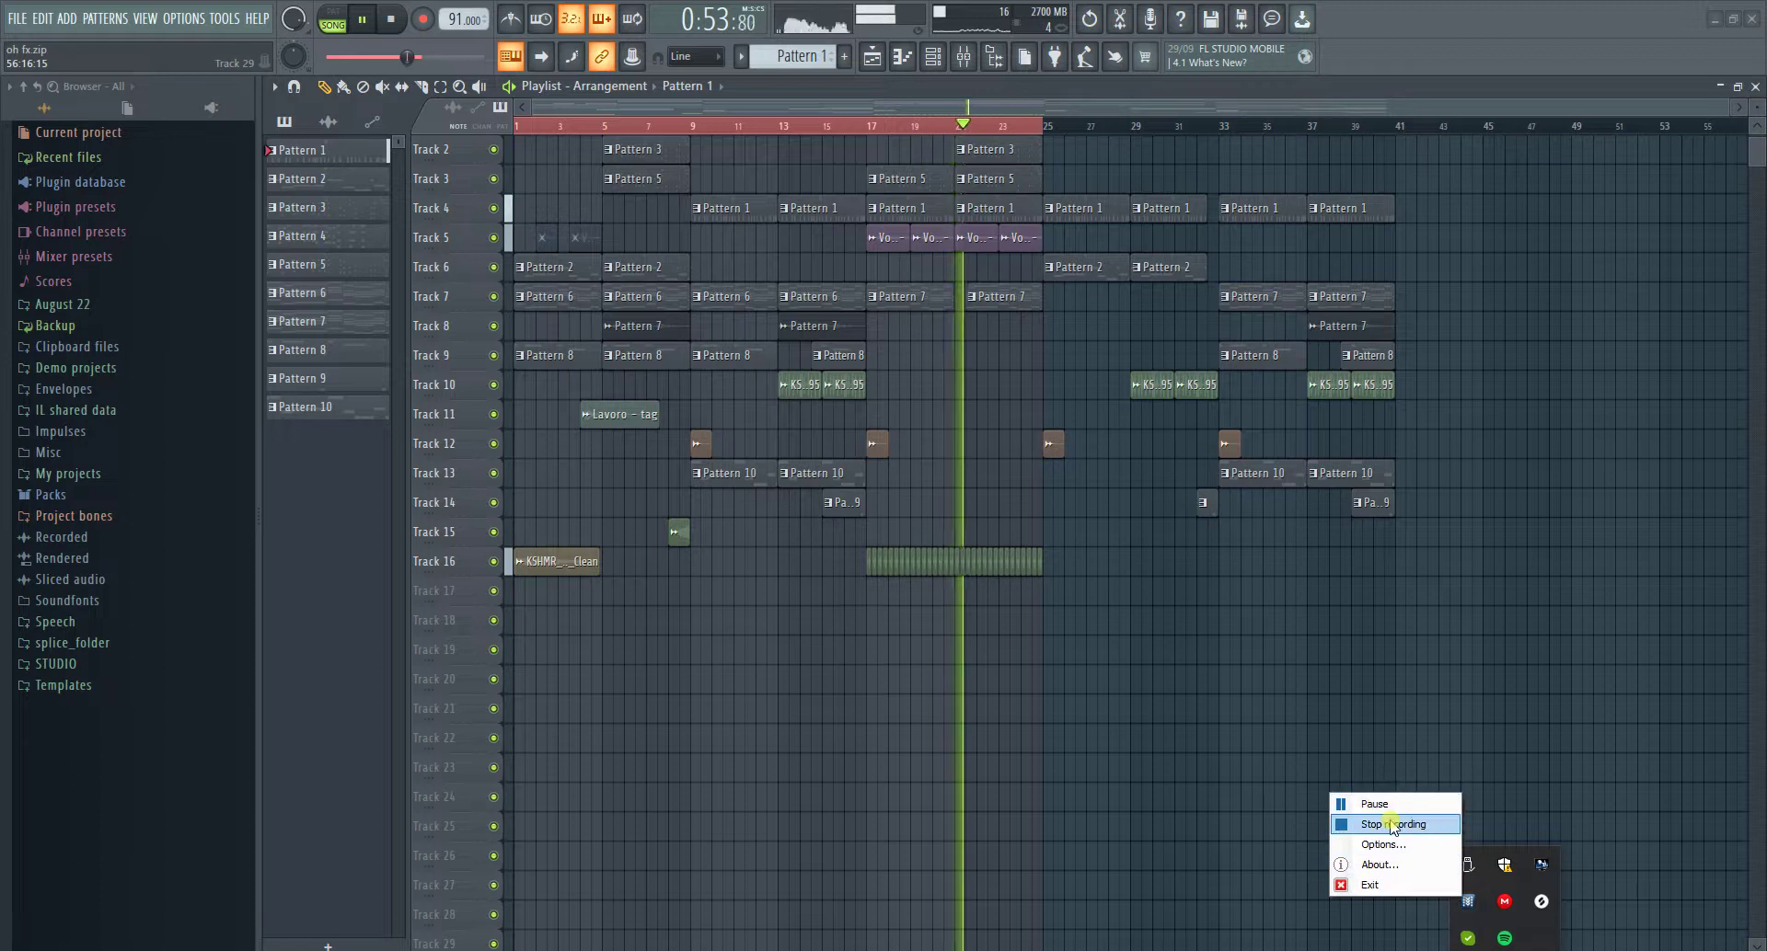